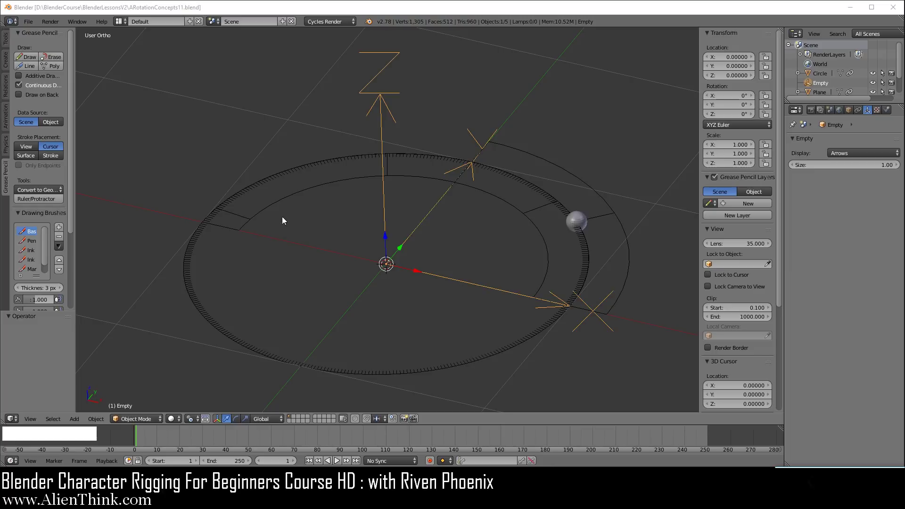
# Step: Open the file settings in User Preferences, save the user settings and close the preferences window
pyautogui.click(28, 21)
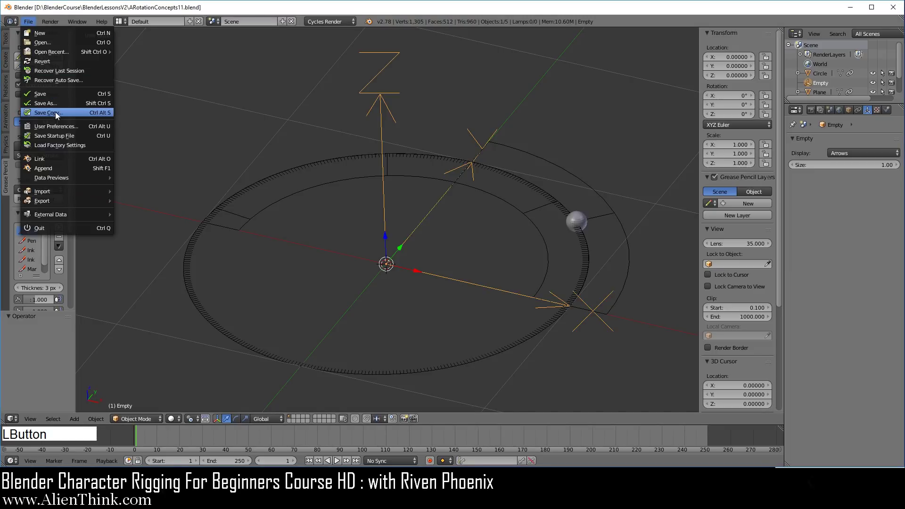
pyautogui.click(55, 126)
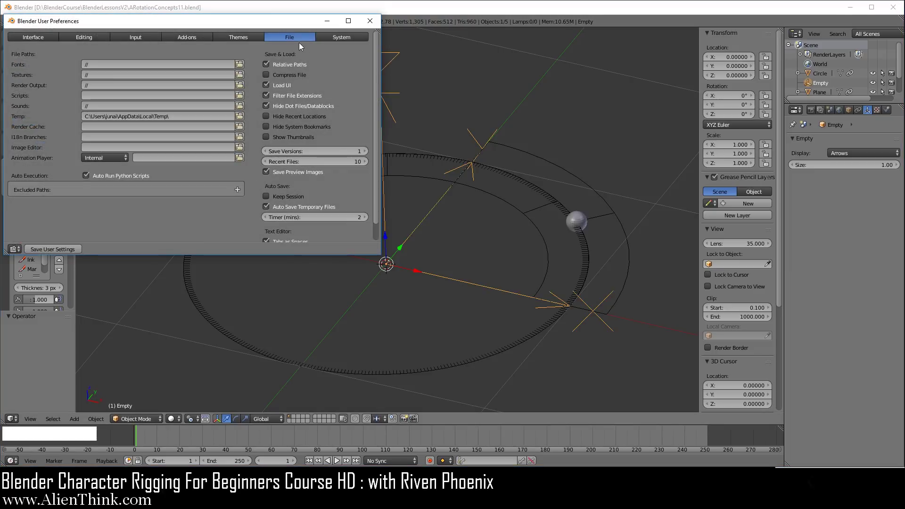
pyautogui.click(298, 36)
pyautogui.click(56, 251)
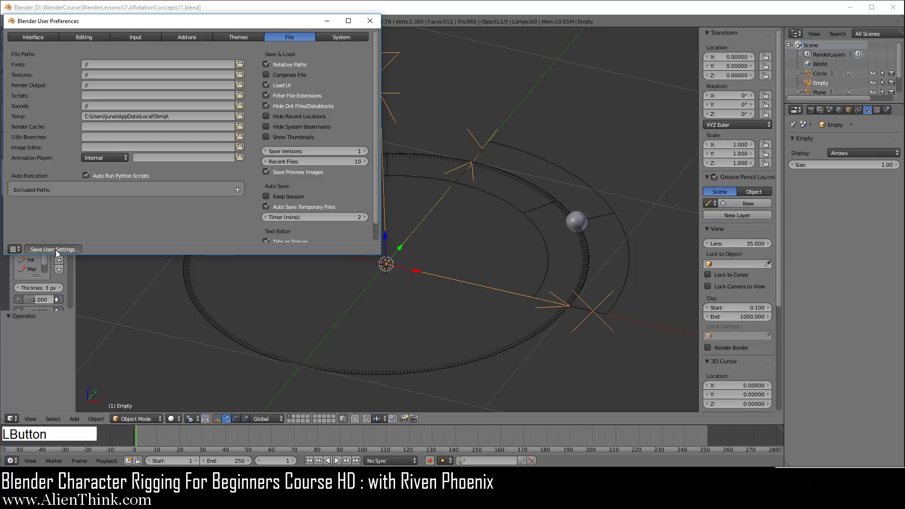
pyautogui.click(370, 20)
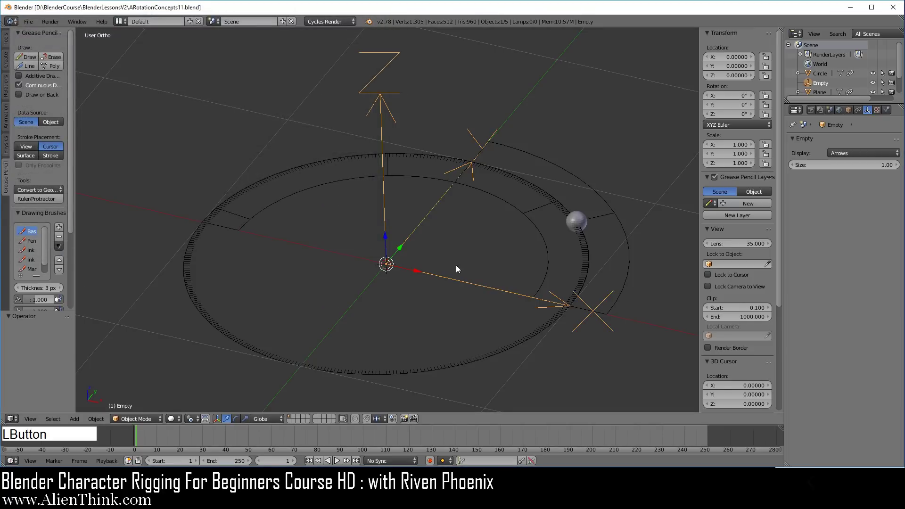
# Step: In top view, reset the 3D cursor to the origin and add a mesh circle there with fill type Nothing
pyautogui.rightClick(385, 102)
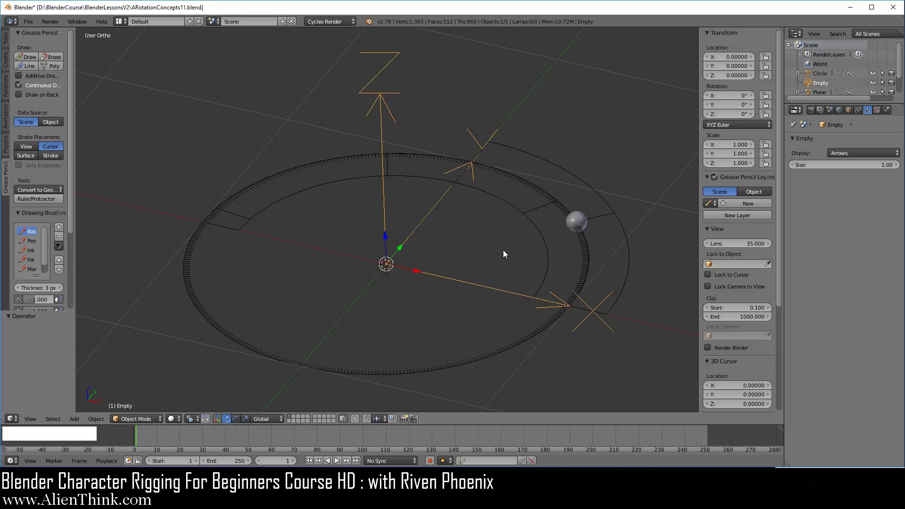
pyautogui.press('KP_7')
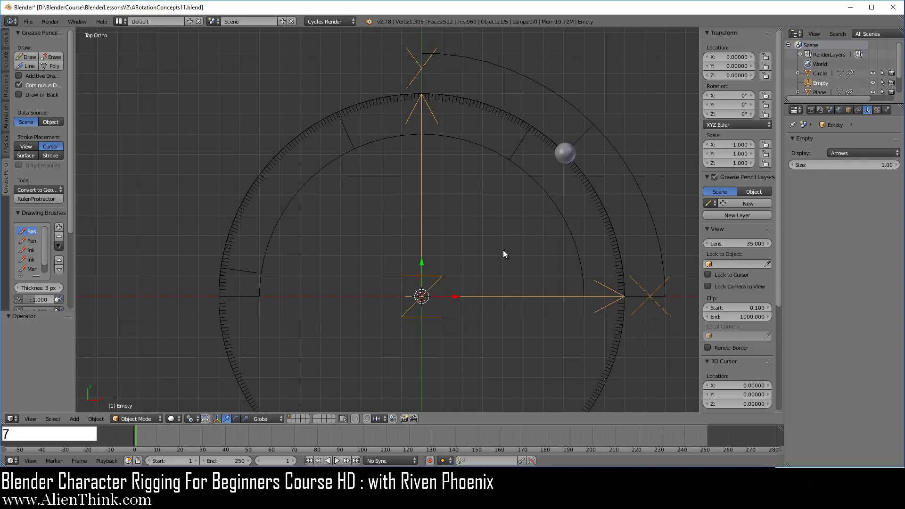
pyautogui.press('shift')
pyautogui.hotkey('shift', 'c')
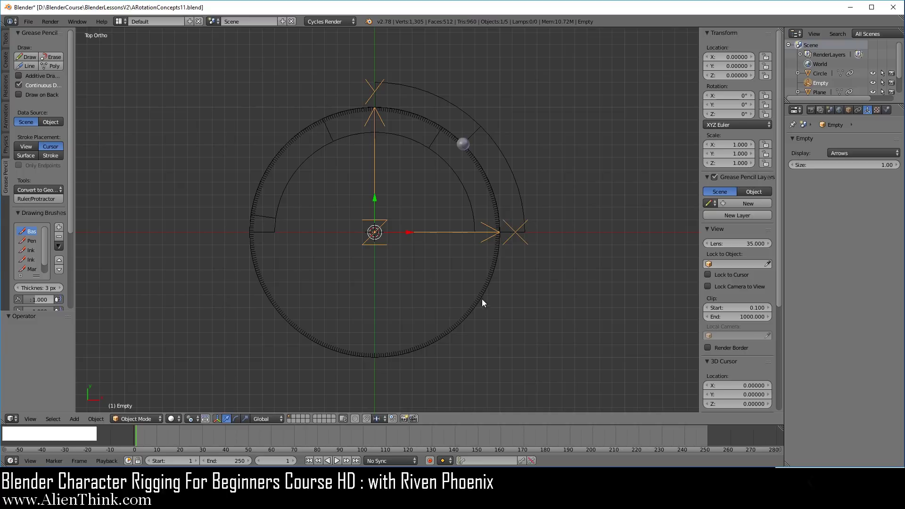
pyautogui.scroll(2, 456, 290)
pyautogui.scroll(1, 456, 290)
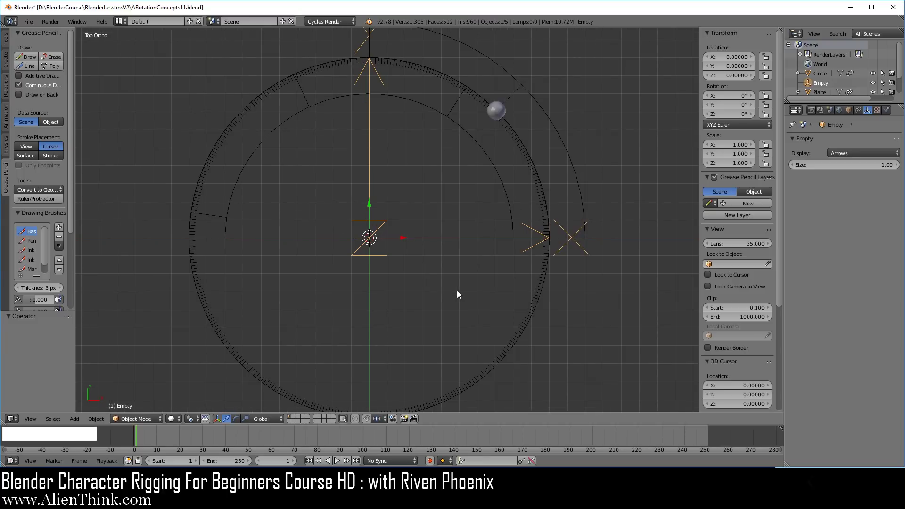
pyautogui.hotkey('shift', 'a')
pyautogui.moveTo(457, 290)
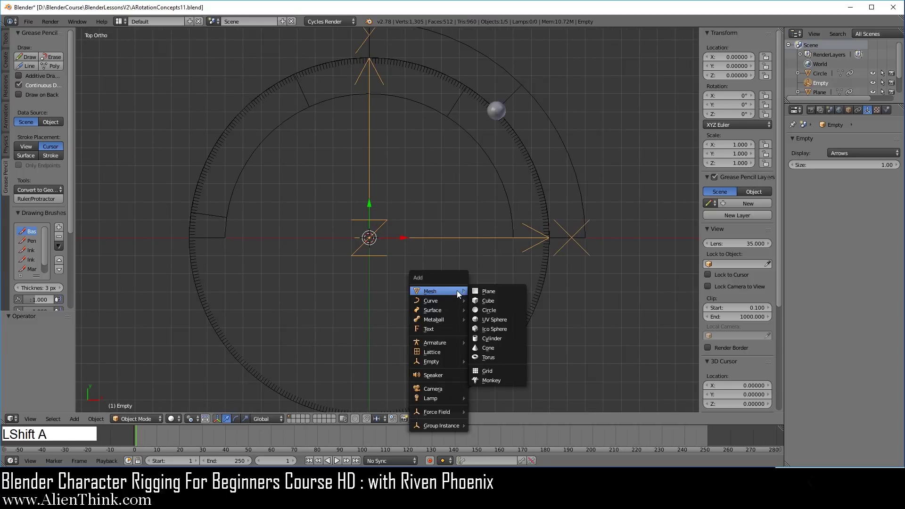
pyautogui.click(490, 309)
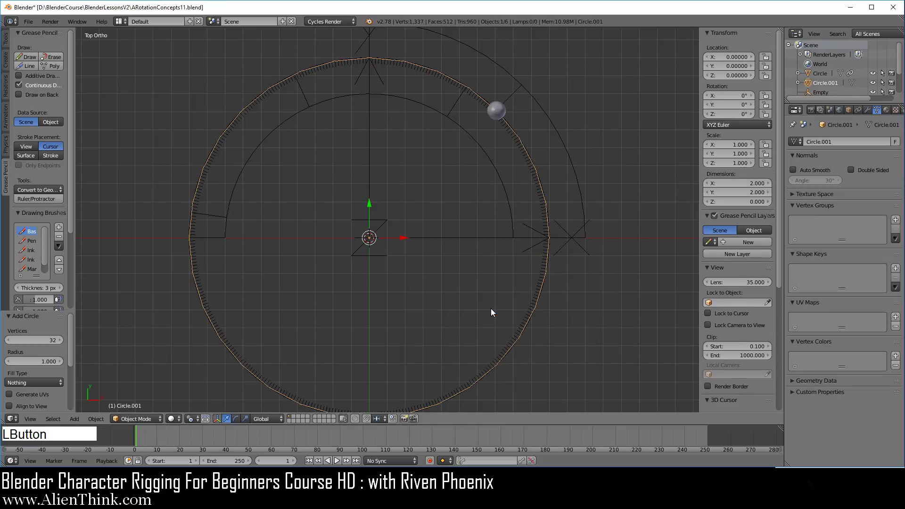
pyautogui.click(50, 383)
pyautogui.click(46, 369)
# Step: Enter Edit Mode and scale the new circle's vertices down to about 0.667
pyautogui.press('Tab')
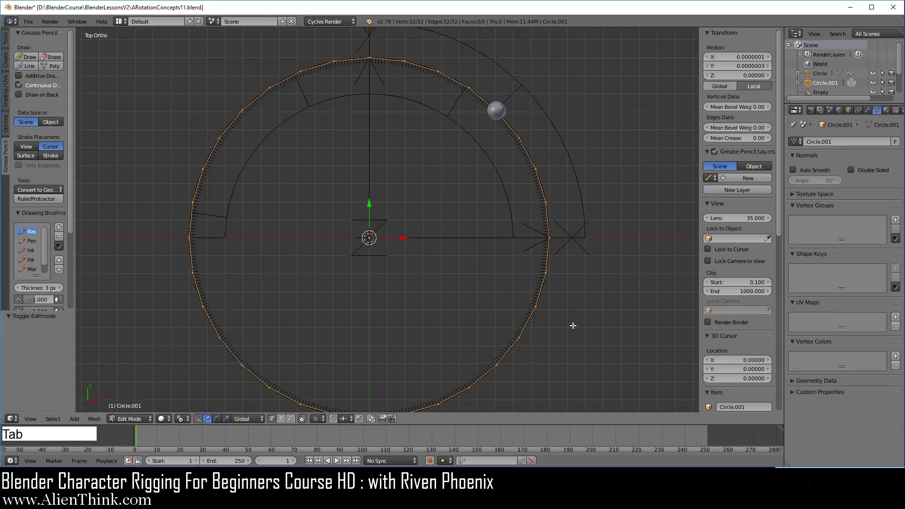
pyautogui.press('s')
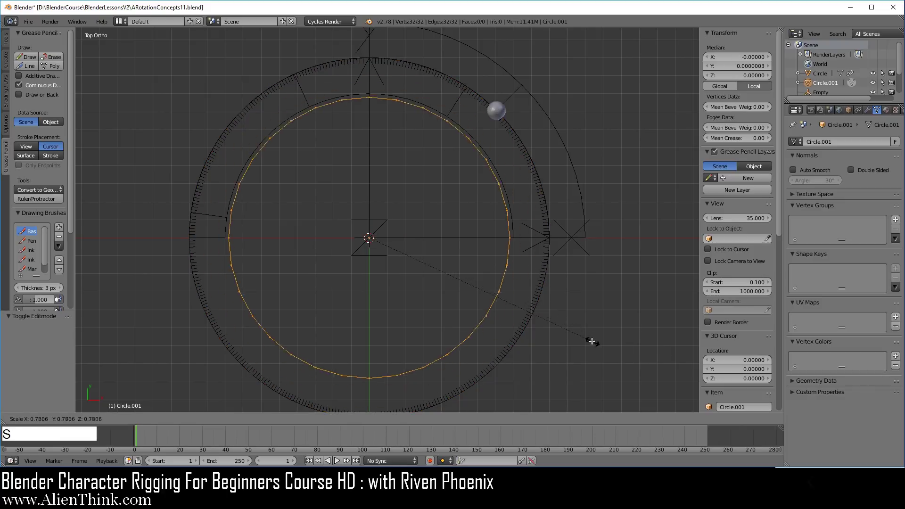
pyautogui.click(560, 330)
# Step: Delete all of the circle's vertices except the topmost one on the Y axis and select the remaining vertex
pyautogui.rightClick(370, 113)
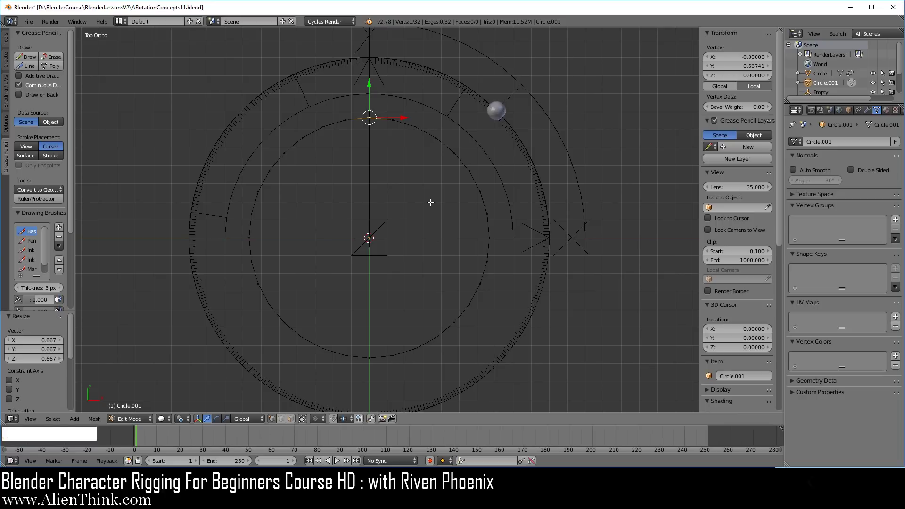
pyautogui.hotkey('ctrl', 'i')
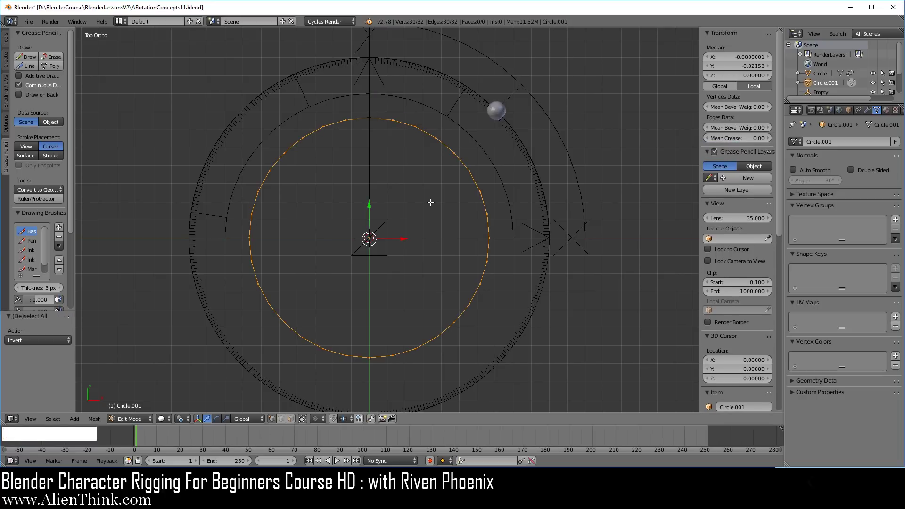
pyautogui.press('x')
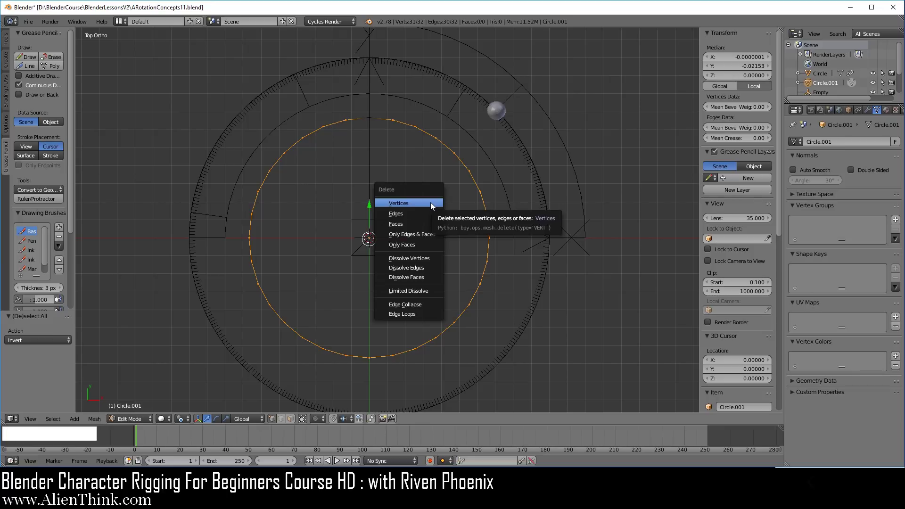
pyautogui.click(431, 203)
pyautogui.rightClick(371, 137)
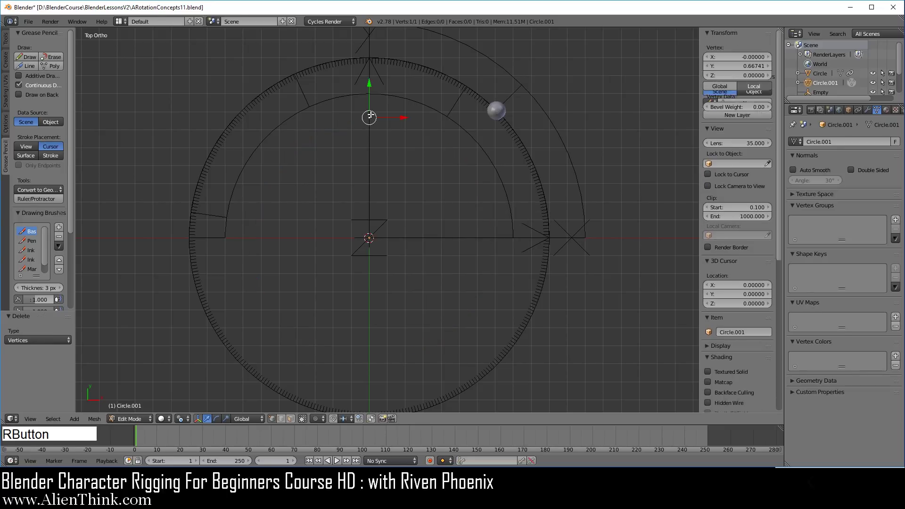
# Step: Extrude the remaining vertex, snap the new vertex to the 3D cursor to form a line, and return to Object Mode
pyautogui.press('e')
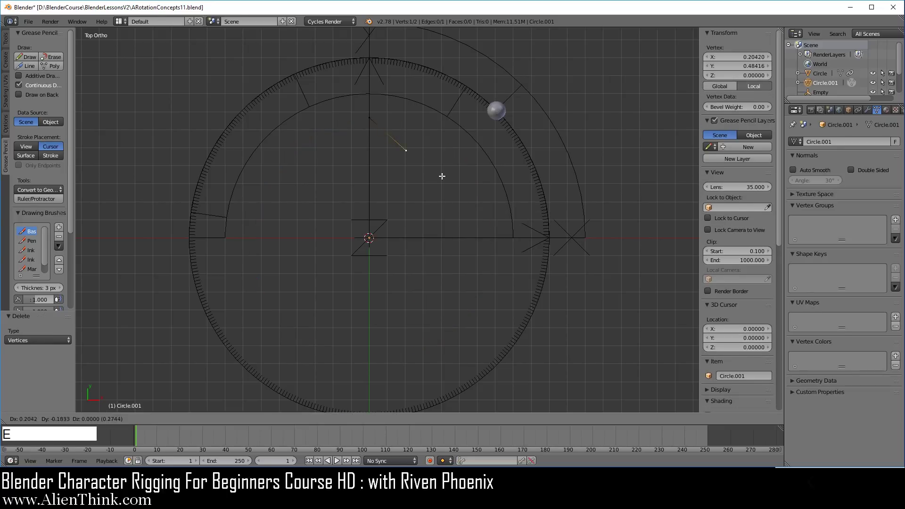
pyautogui.click(462, 213)
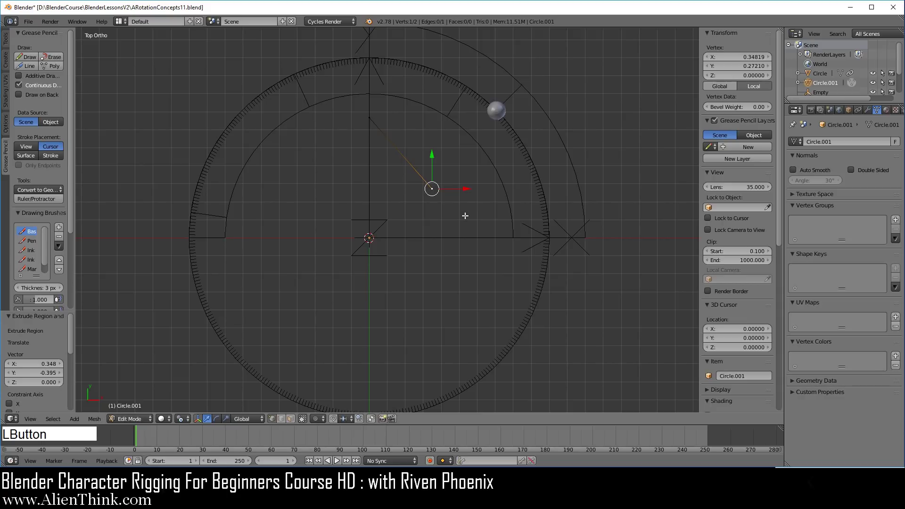
pyautogui.hotkey('shift', 's')
pyautogui.click(458, 278)
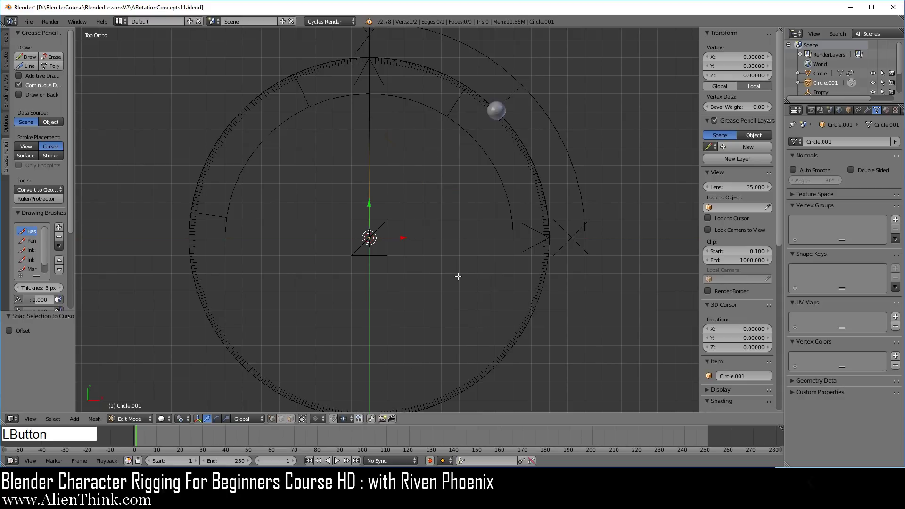
pyautogui.press('Tab')
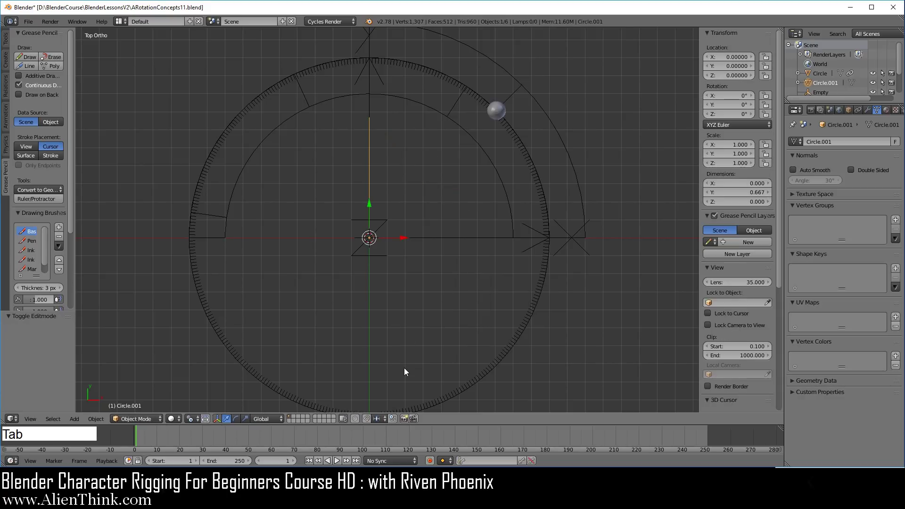
# Step: Add a Screw modifier to the line object and set its steps to 360
pyautogui.moveTo(388, 391); pyautogui.dragTo(440, 267, button='middle')
pyautogui.scroll(3, 451, 272)
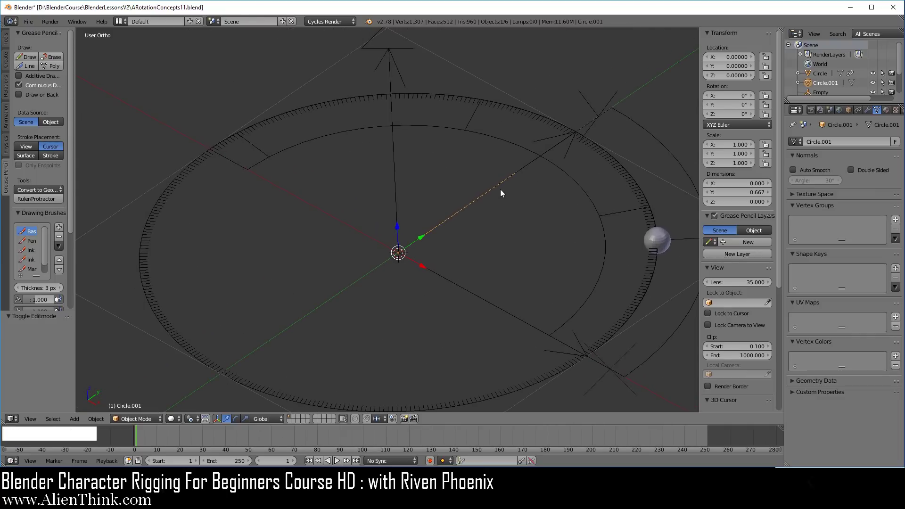
pyautogui.click(869, 108)
pyautogui.click(837, 140)
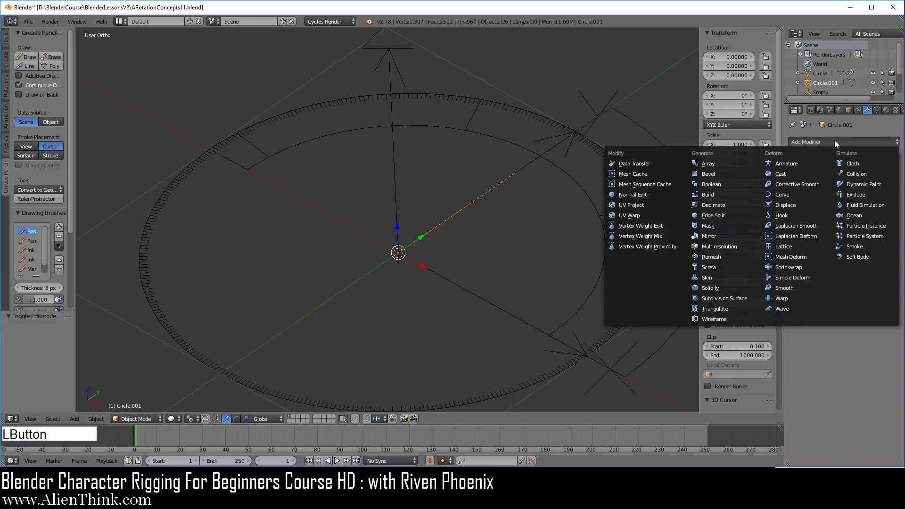
pyautogui.click(724, 267)
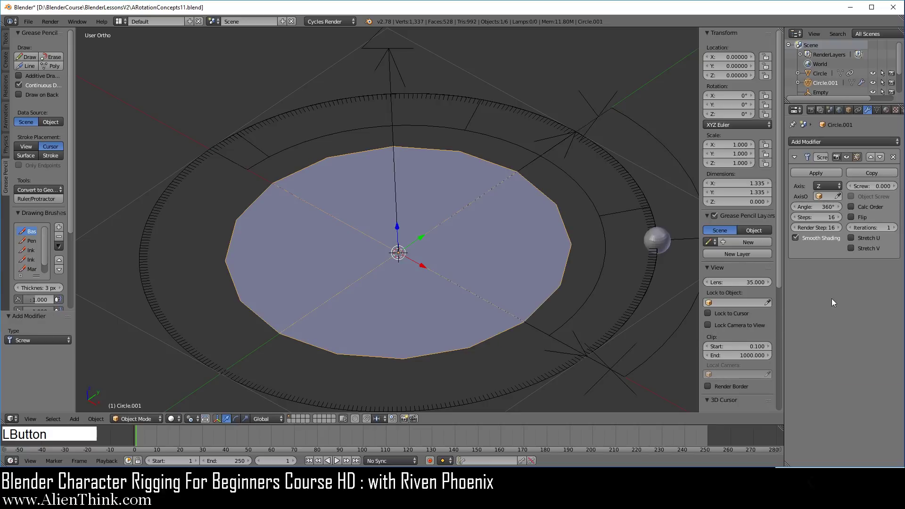
pyautogui.click(819, 216)
pyautogui.write('360')
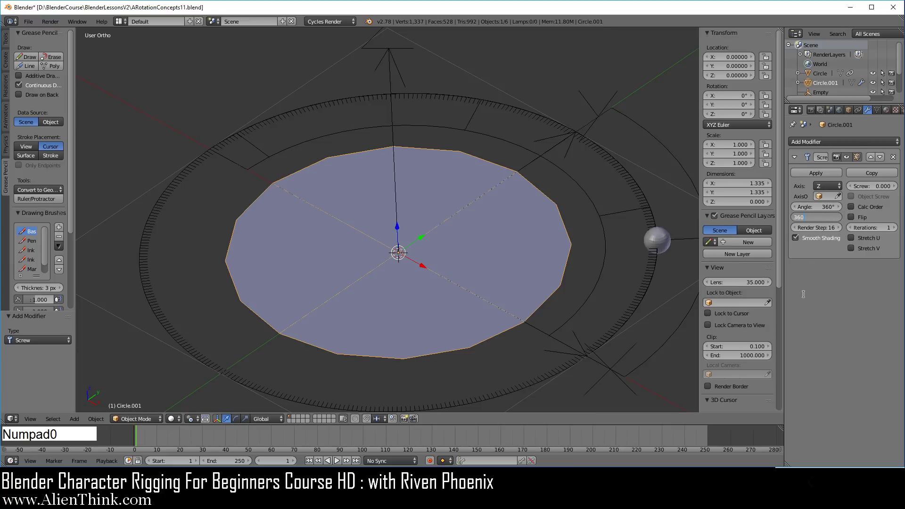
pyautogui.press('KP_Enter')
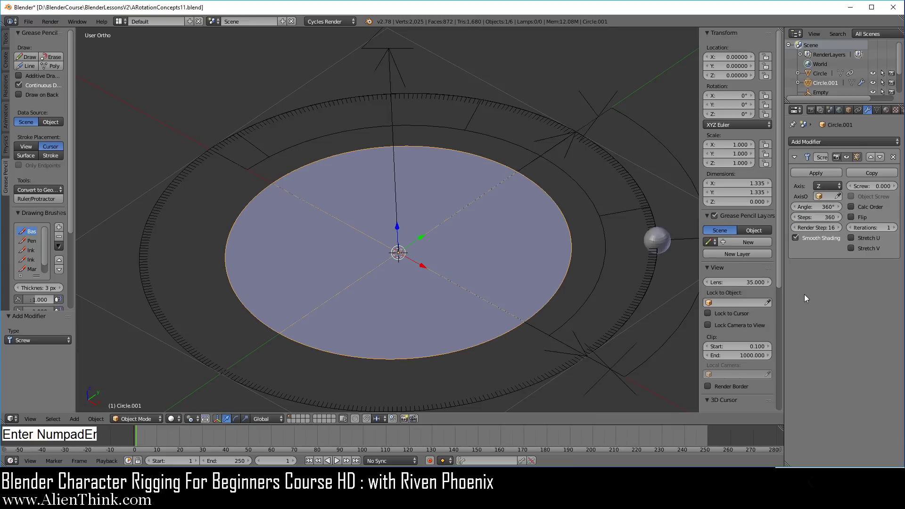
# Step: Set the Screw modifier's angle to 10°, and adjust it to 23.5° to widen the wedge
pyautogui.click(816, 207)
pyautogui.write('10')
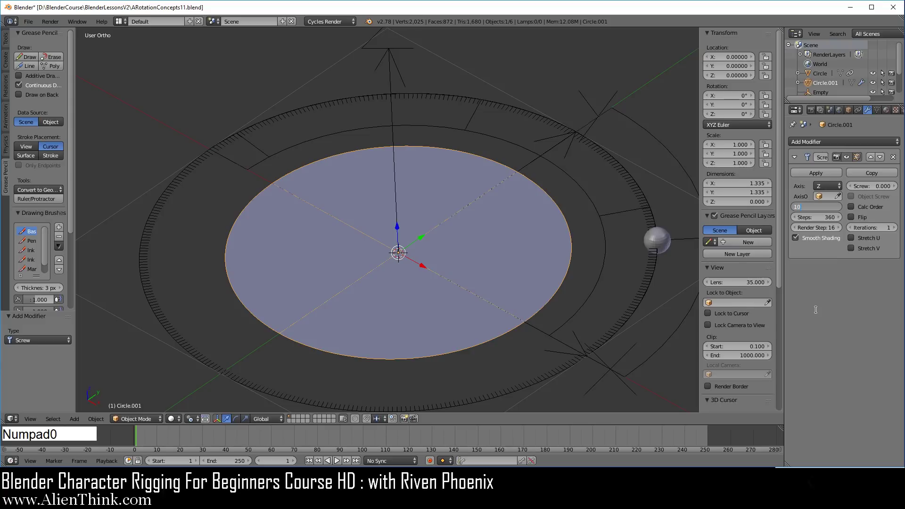
pyautogui.press('KP_Enter')
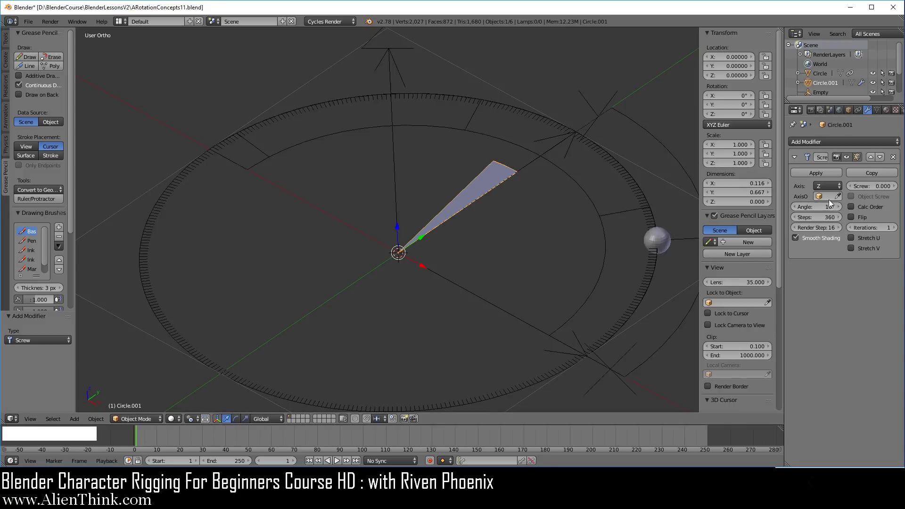
pyautogui.moveTo(807, 207); pyautogui.dragTo(843, 207)
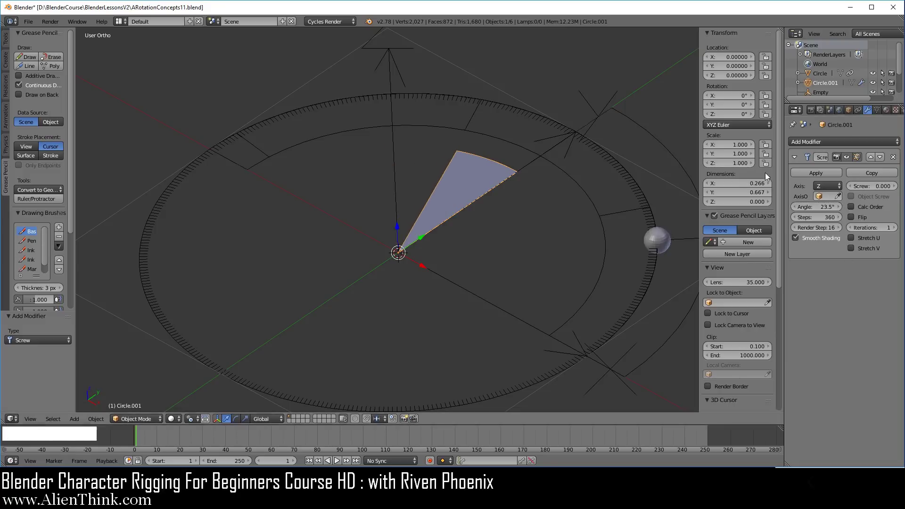
# Step: Add a Manually Create Later (Single) driver to the Angle value of the wedge's Screw modifier
pyautogui.rightClick(443, 279)
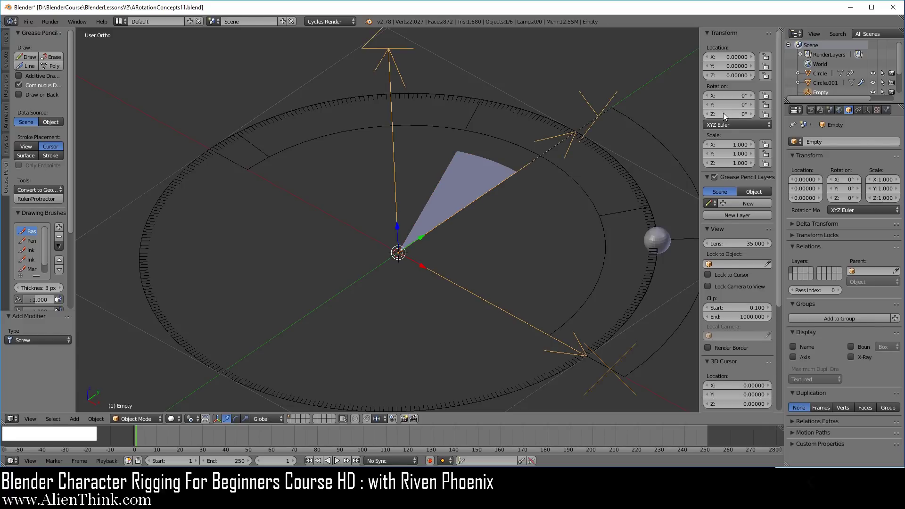
pyautogui.scroll(-1, 510, 243)
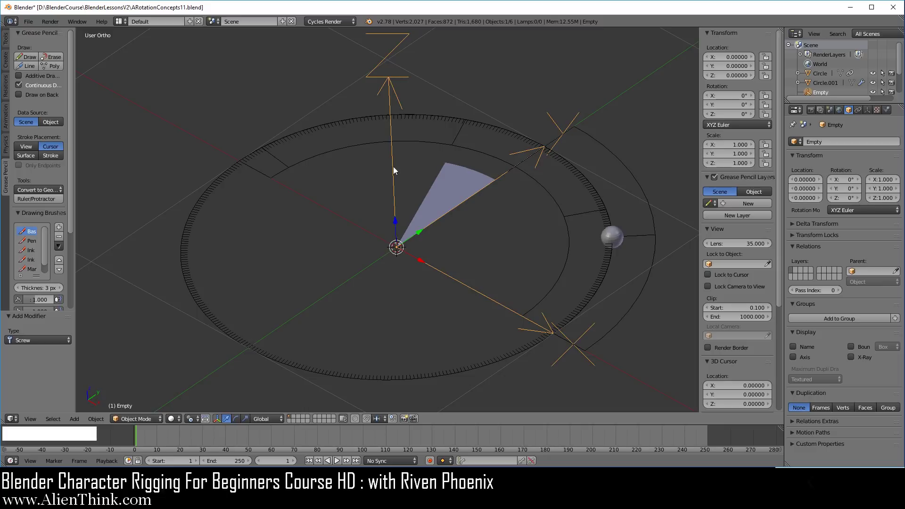
pyautogui.rightClick(445, 185)
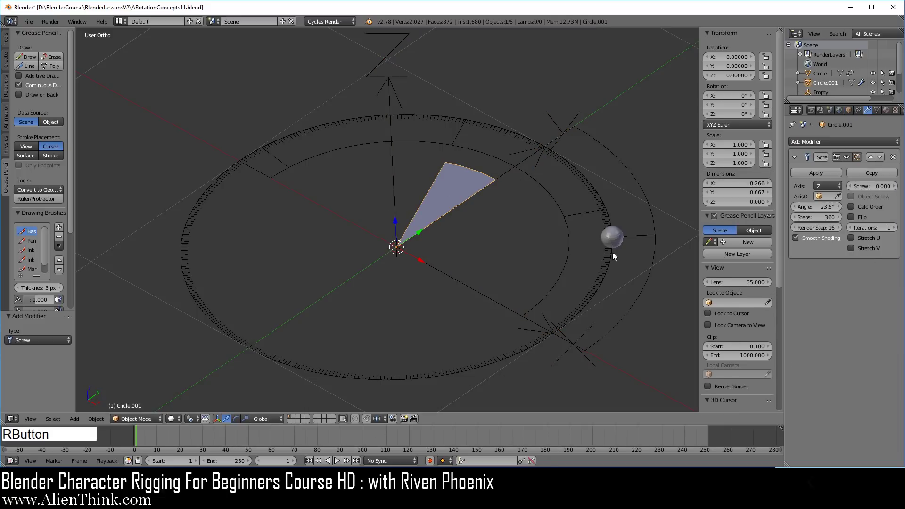
pyautogui.rightClick(819, 205)
pyautogui.moveTo(819, 207)
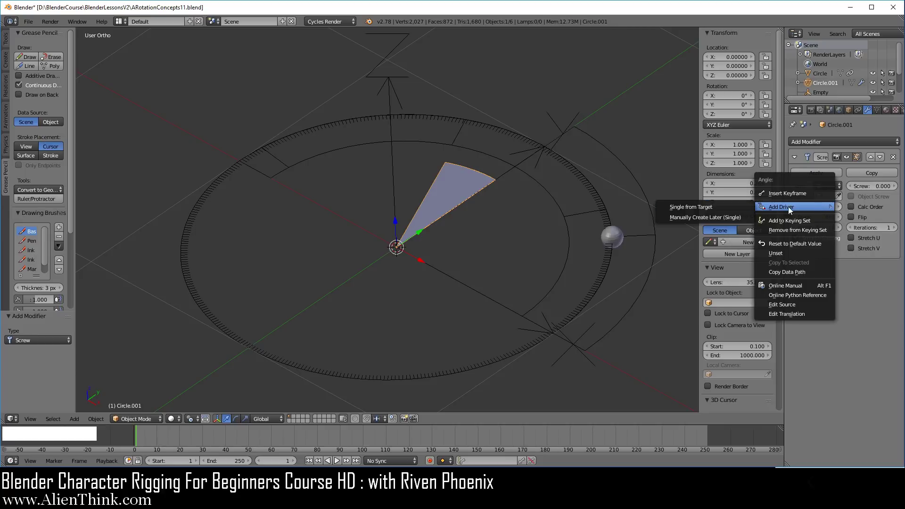
pyautogui.click(712, 218)
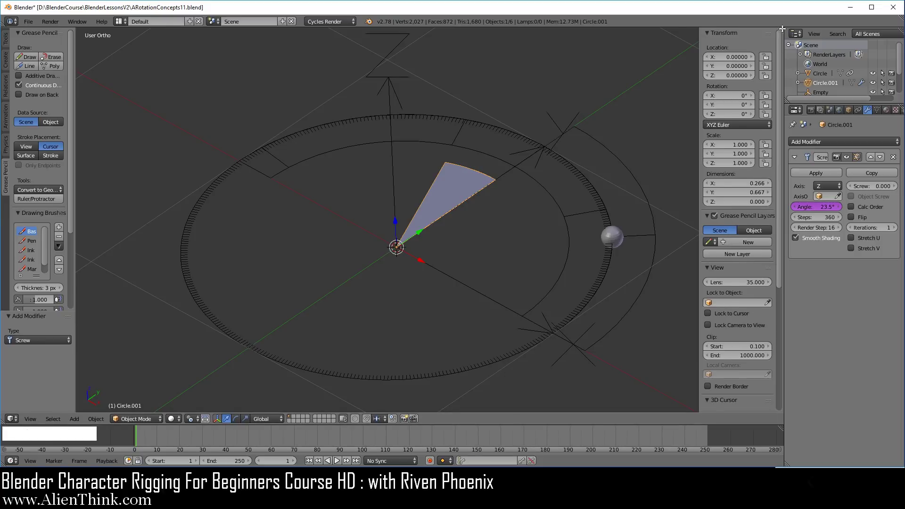
# Step: Split the 3D view horizontally and change the upper area to a Graph Editor
pyautogui.moveTo(781, 29); pyautogui.dragTo(774, 151)
pyautogui.click(11, 145)
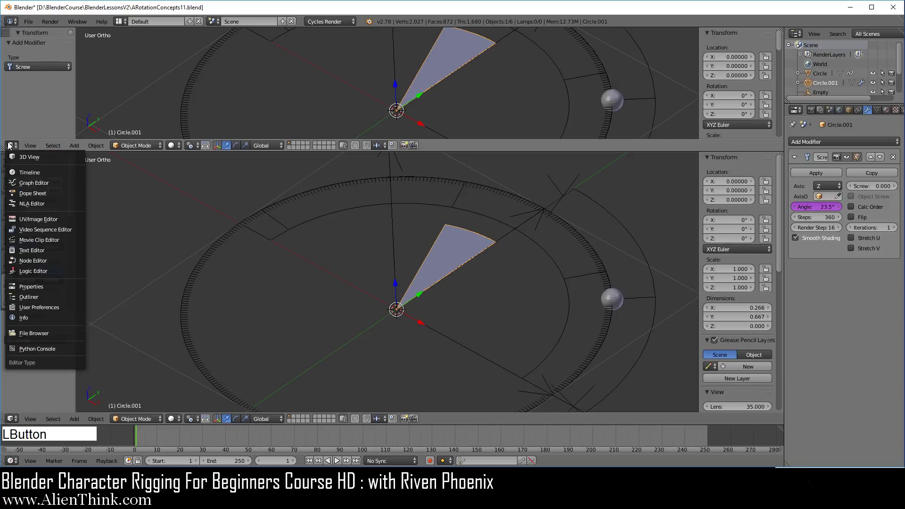
pyautogui.click(42, 182)
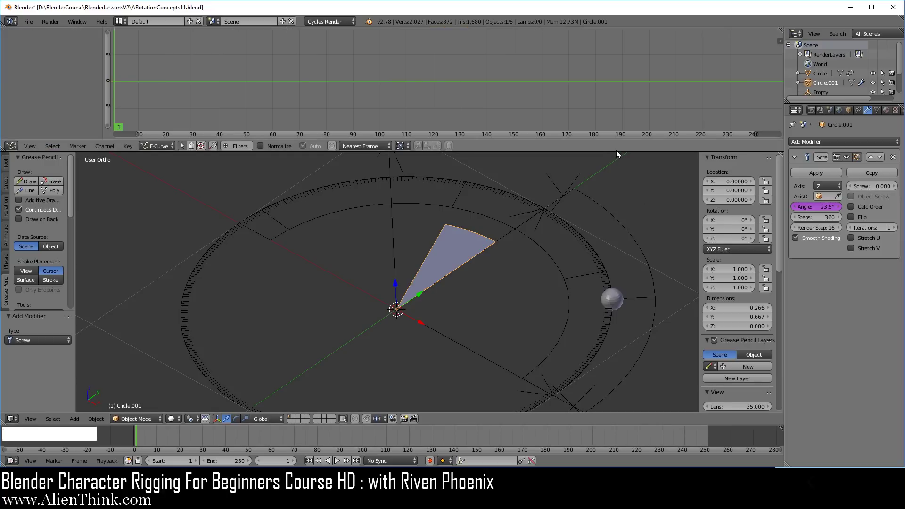
# Step: Enlarge the Graph Editor area, select the wedge and switch the editor to Drivers mode
pyautogui.moveTo(615, 151); pyautogui.dragTo(606, 178)
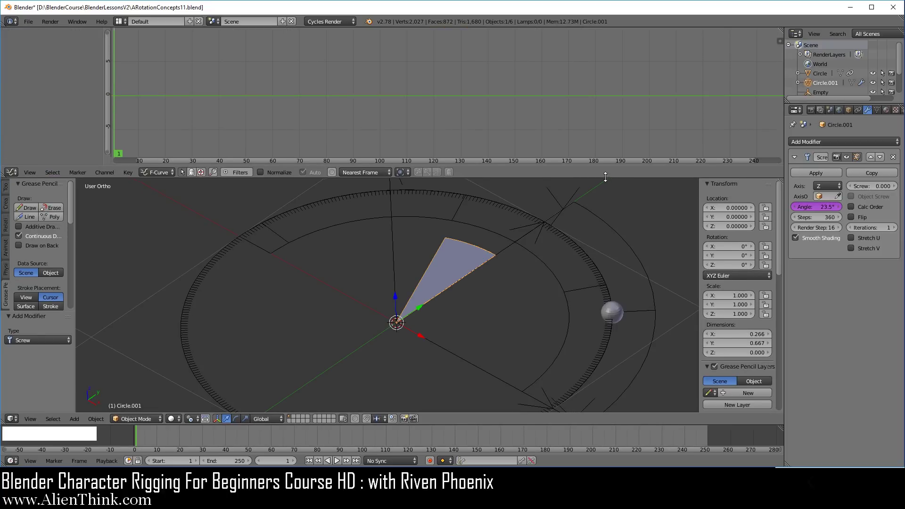
pyautogui.rightClick(454, 256)
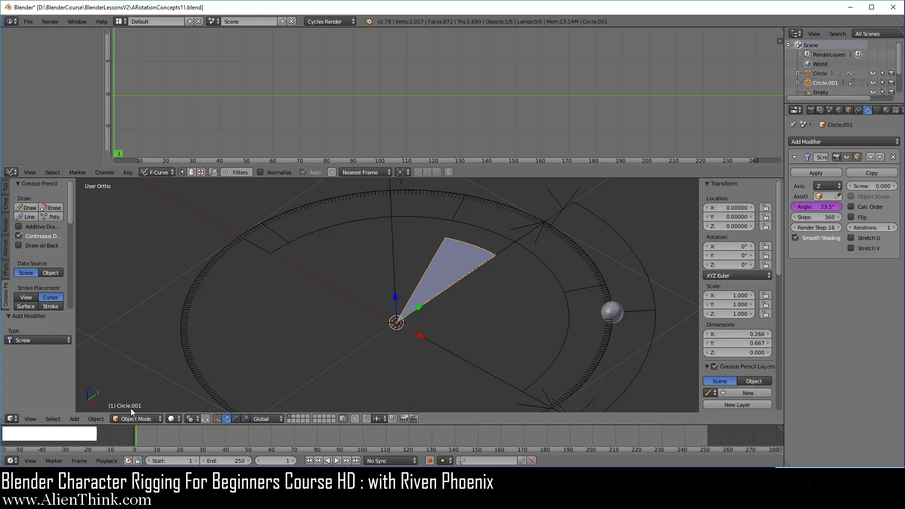
pyautogui.click(160, 172)
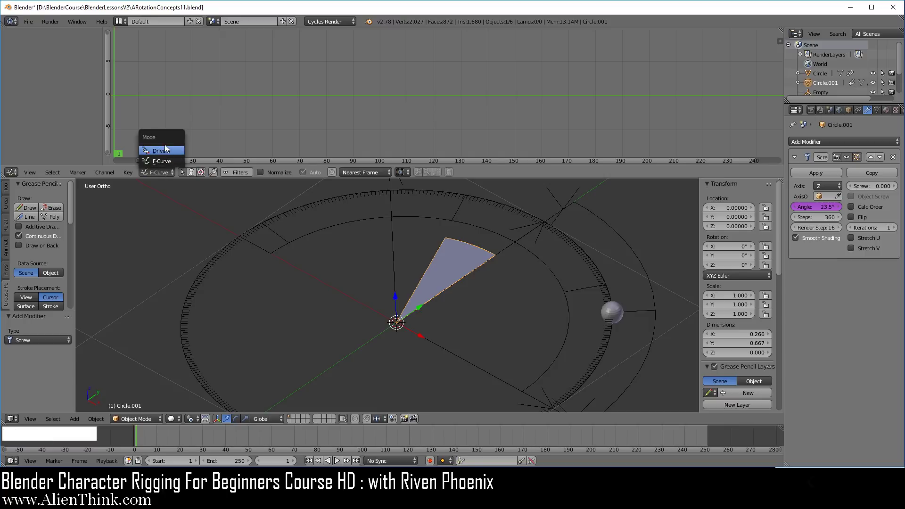
pyautogui.click(160, 151)
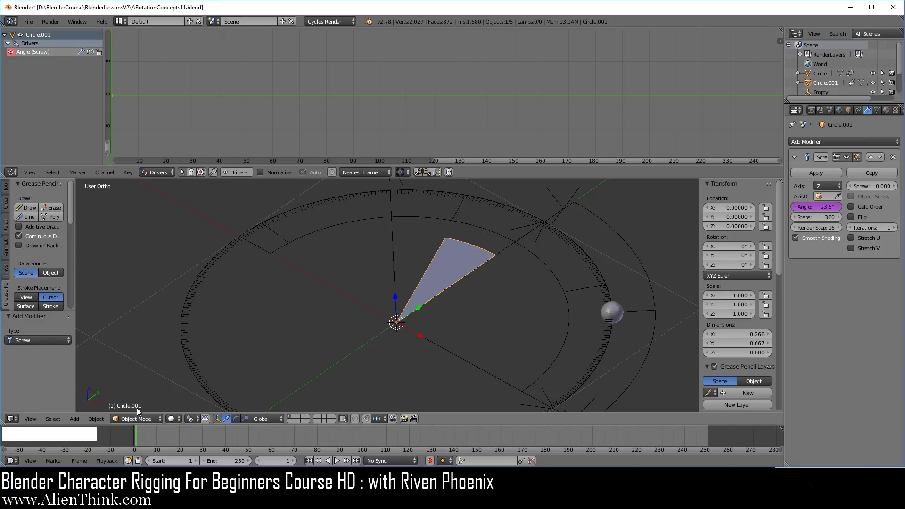
# Step: Show and widen the Graph Editor's properties region, and display the driver settings of the Angle (Screw) channel
pyautogui.click(778, 41)
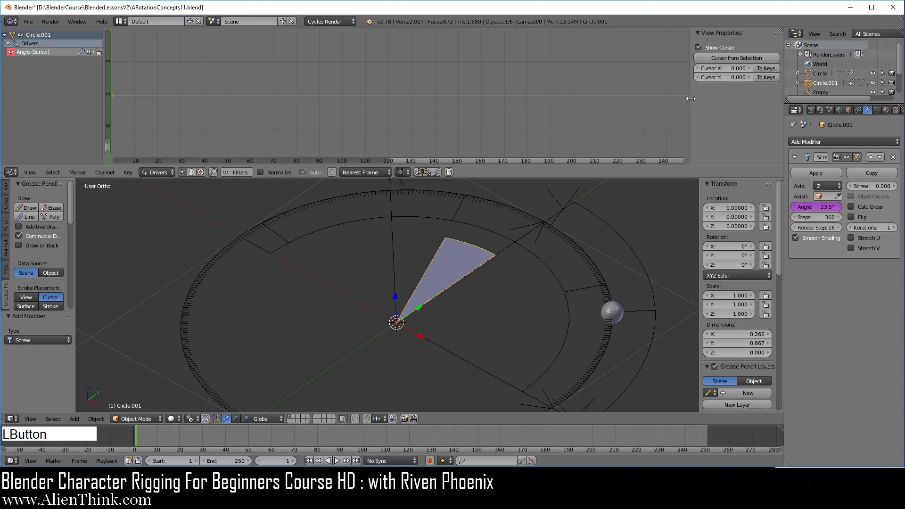
pyautogui.moveTo(689, 98); pyautogui.dragTo(444, 99)
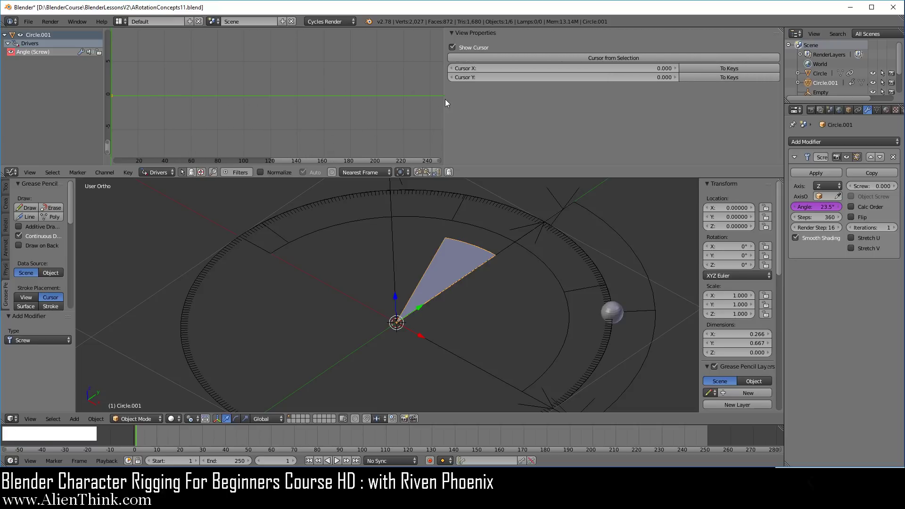
pyautogui.click(38, 53)
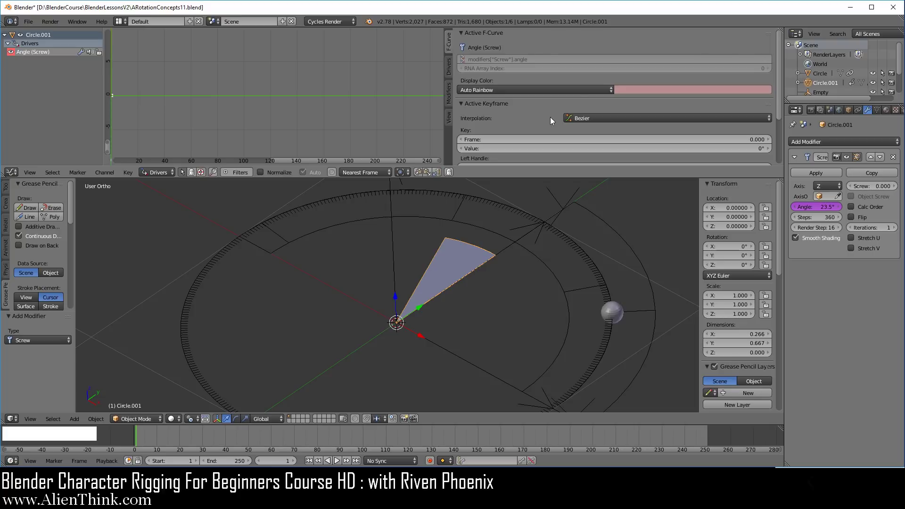
pyautogui.click(449, 70)
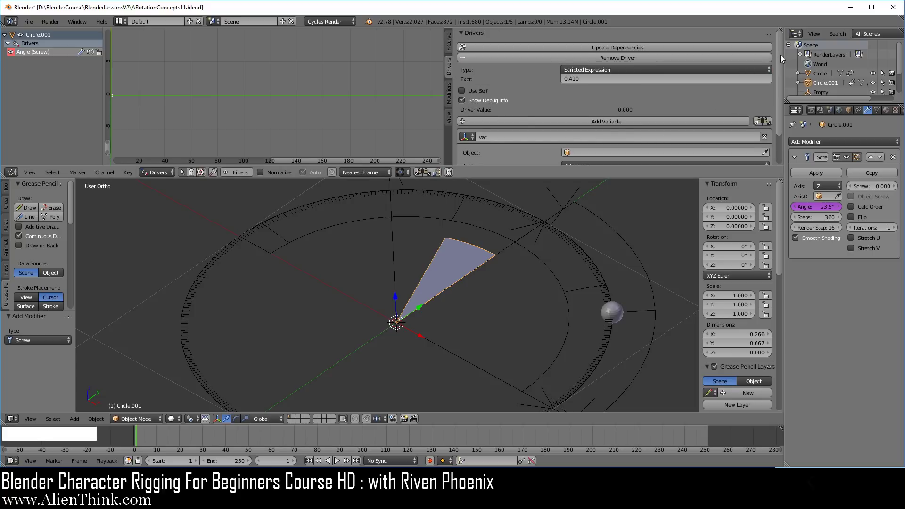
pyautogui.moveTo(779, 55); pyautogui.dragTo(776, 104)
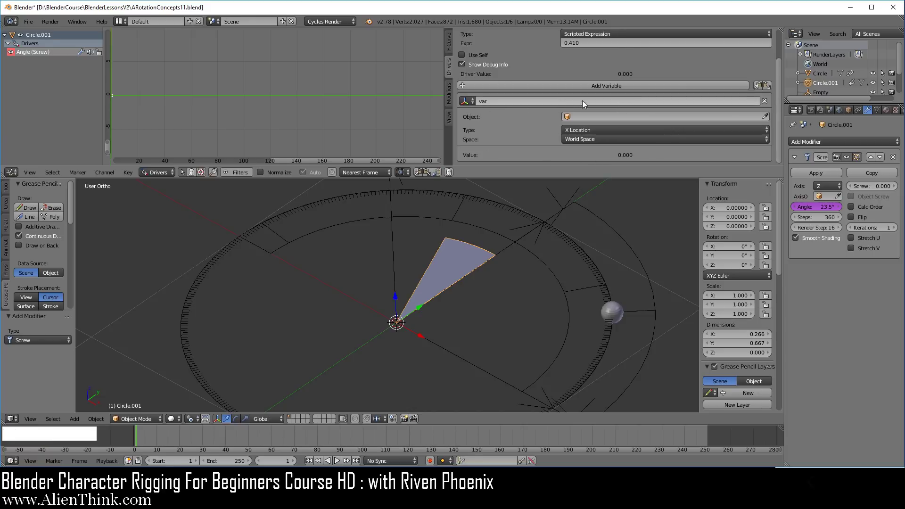
# Step: Replace the driver's existing variable with a new one of type Transform Channel
pyautogui.click(763, 100)
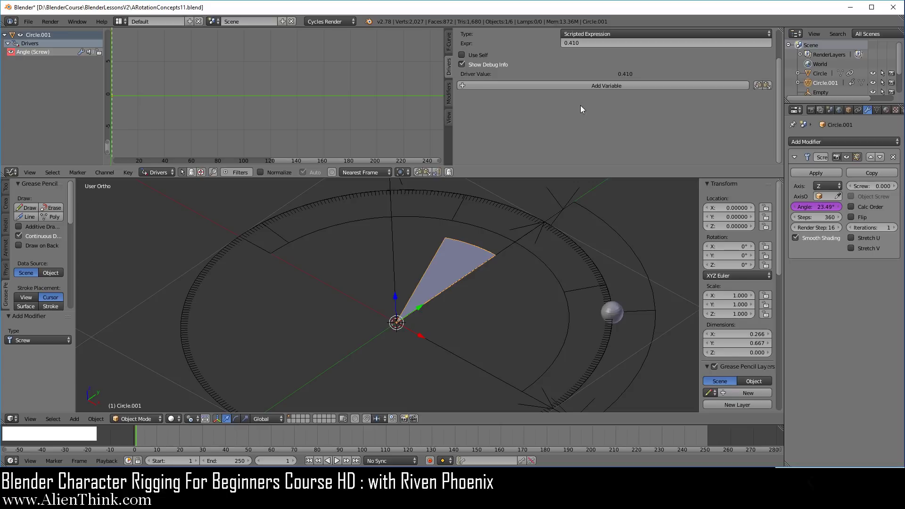
pyautogui.click(598, 85)
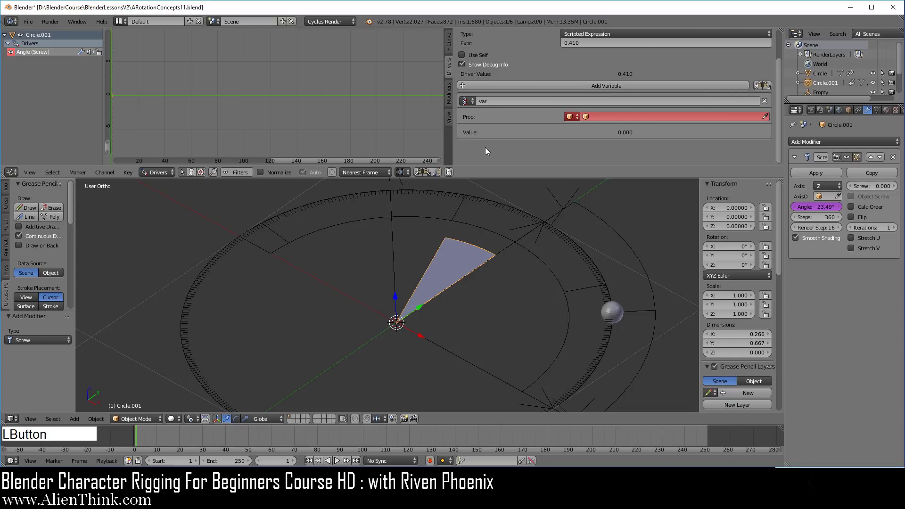
pyautogui.click(471, 102)
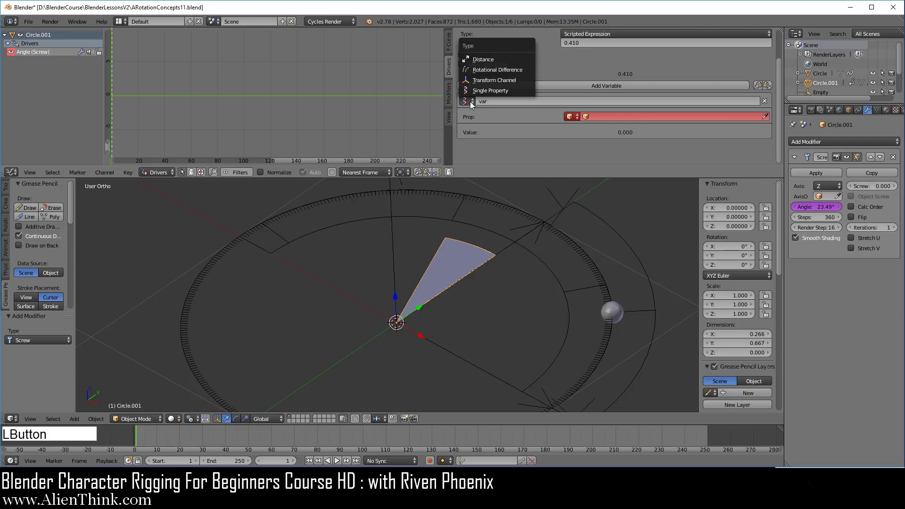
pyautogui.click(490, 79)
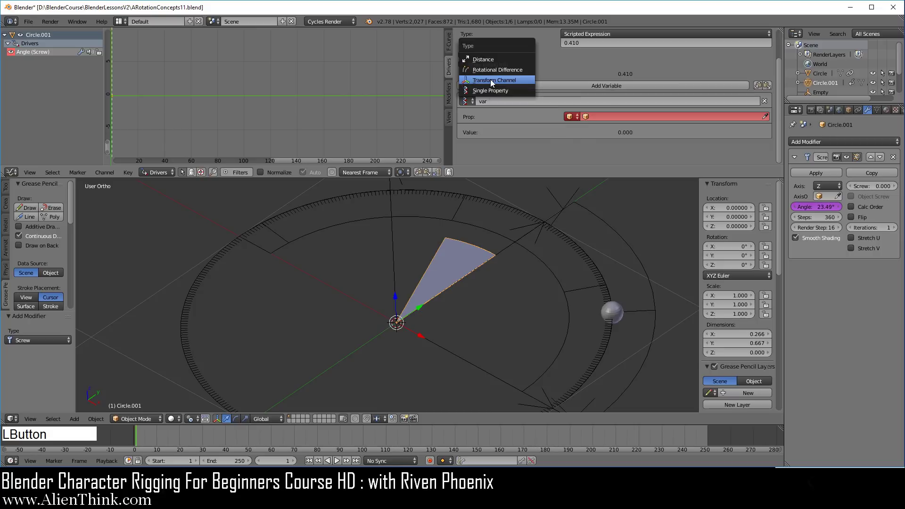
pyautogui.click(654, 130)
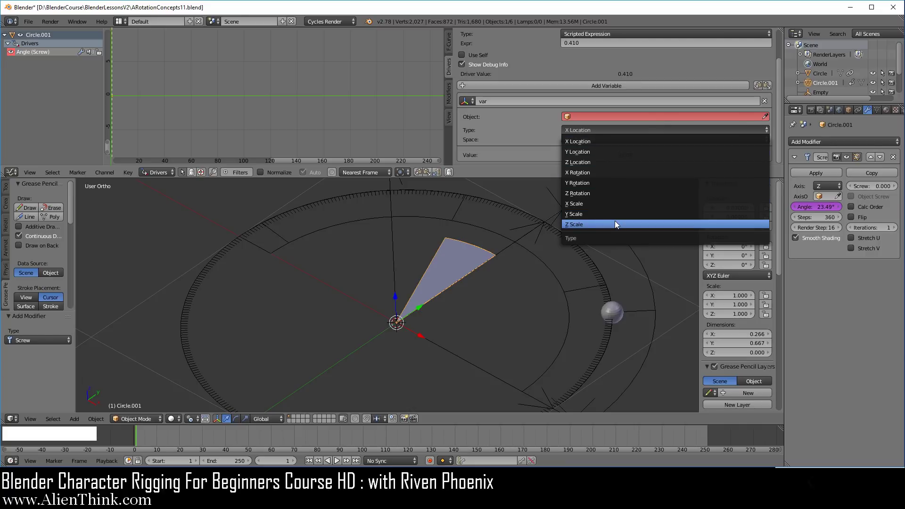
pyautogui.click(473, 103)
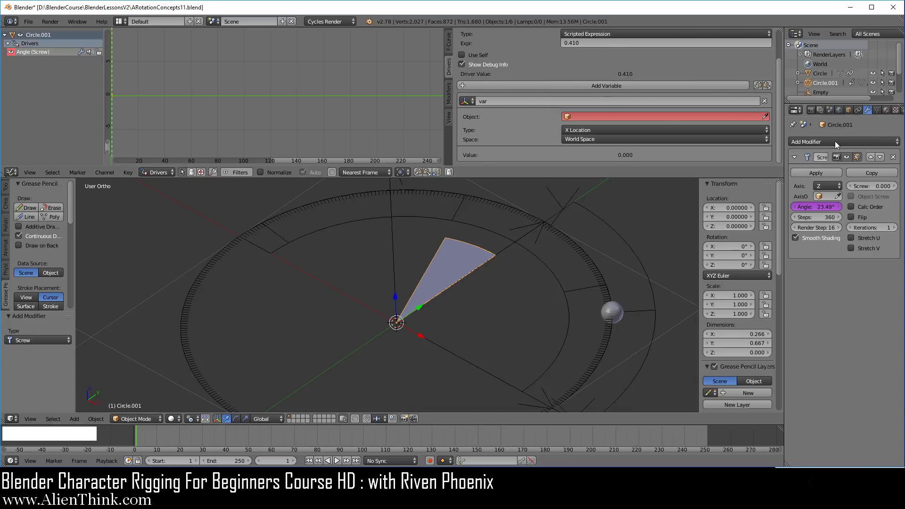
# Step: Assign the Empty as the driver variable's object and set its transform type to Z Rotation
pyautogui.click(765, 117)
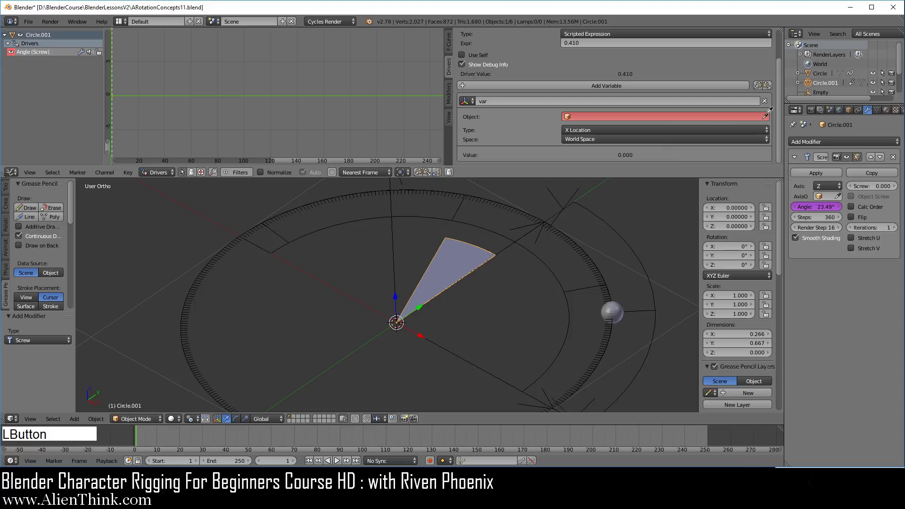
pyautogui.click(455, 352)
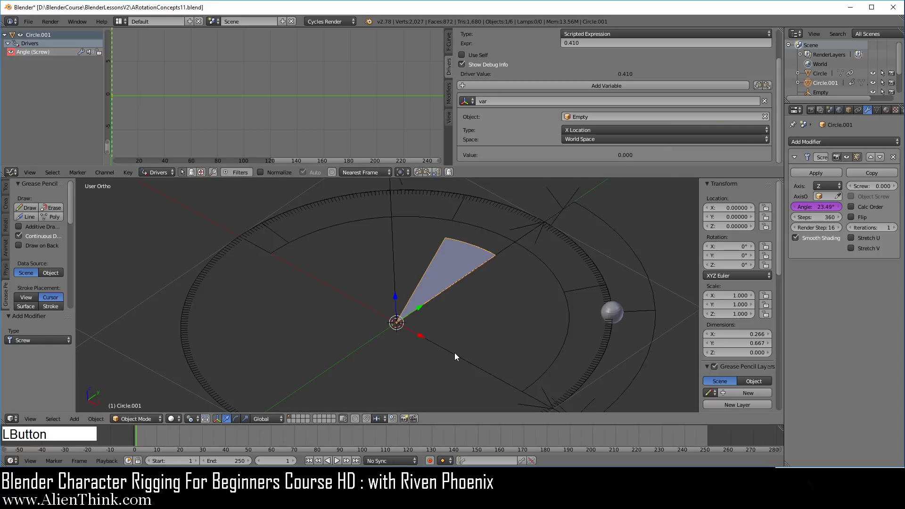
pyautogui.click(625, 130)
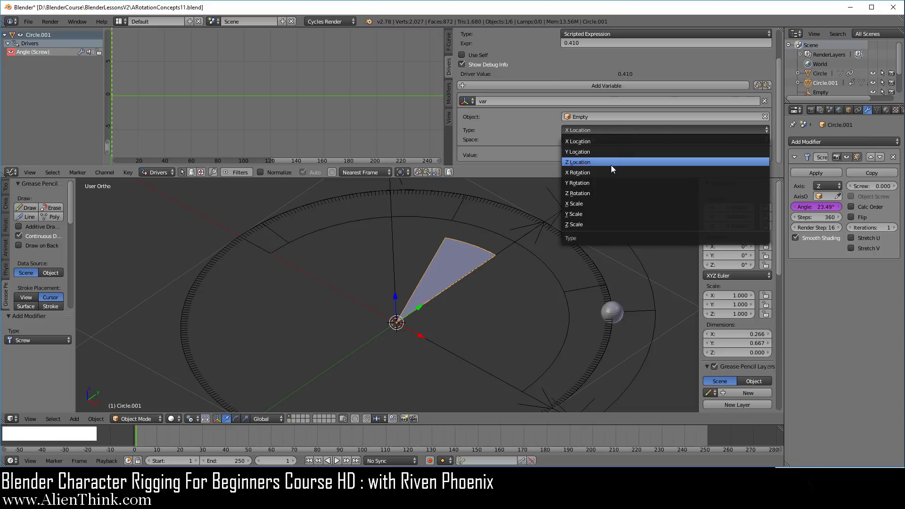
pyautogui.click(607, 192)
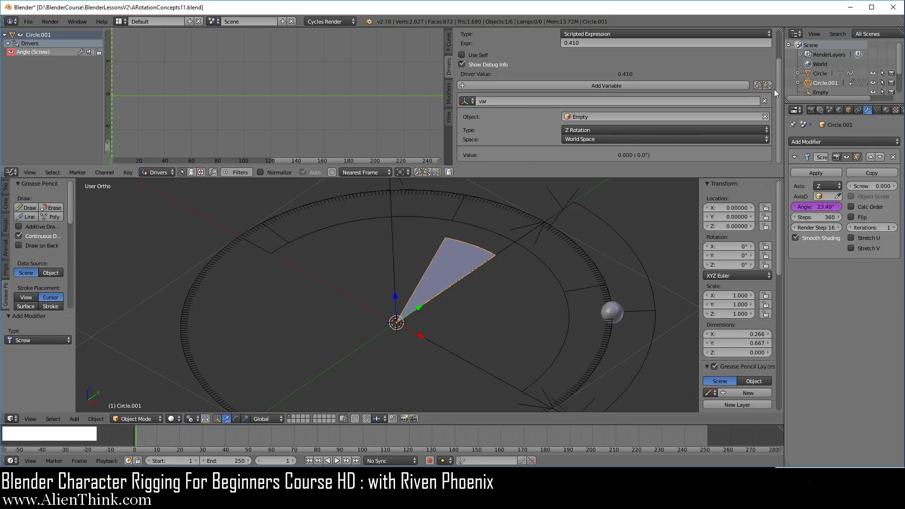
# Step: Set the driver's scripted expression to var
pyautogui.scroll(3, 777, 82)
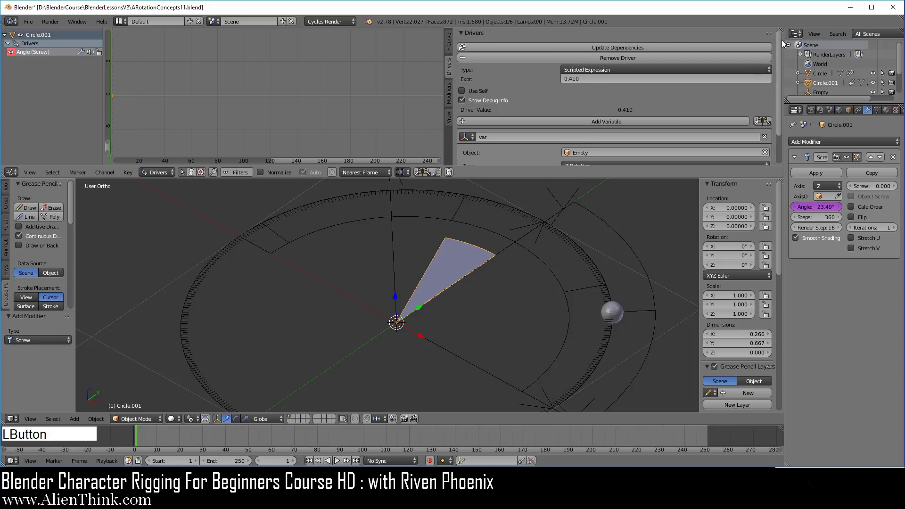
pyautogui.click(608, 79)
pyautogui.write('var')
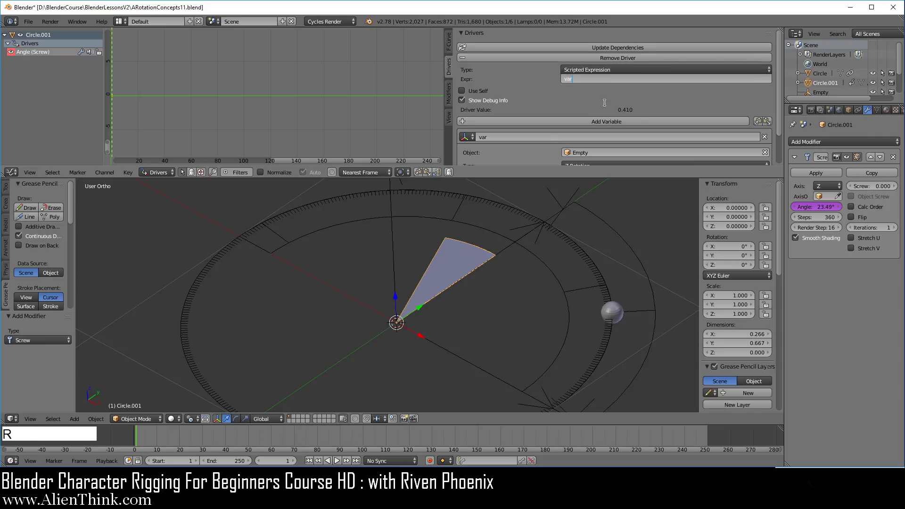
pyautogui.press('KP_Enter')
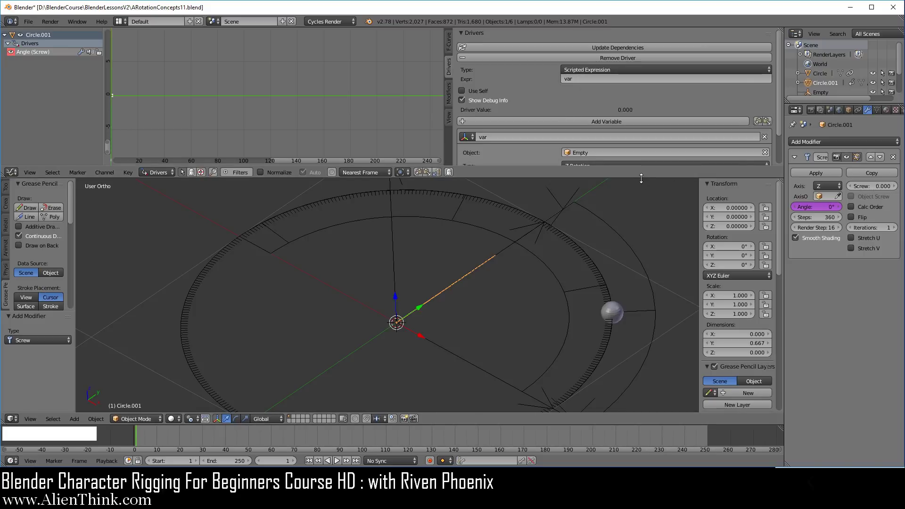
# Step: Reduce the Graph Editor's height, rotate the Empty to 25° about Z, and check the wedge's driven angle
pyautogui.moveTo(642, 179); pyautogui.dragTo(630, 121)
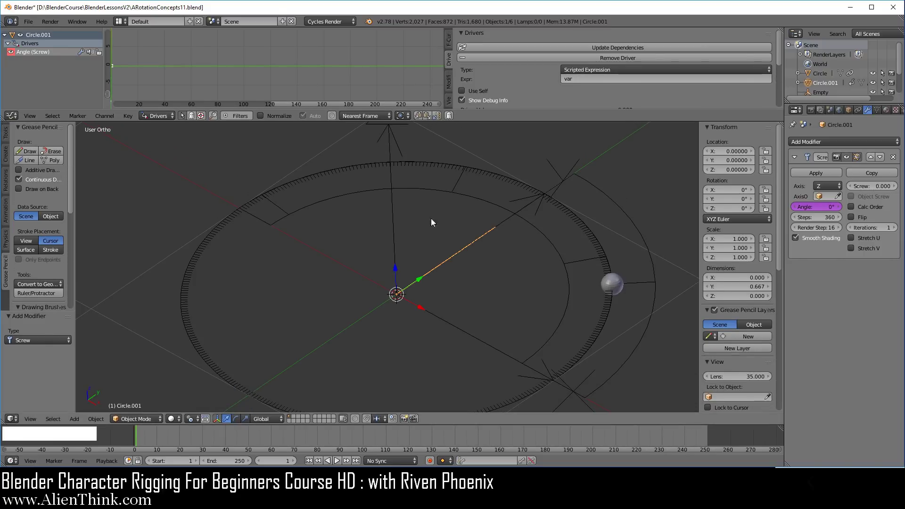
pyautogui.rightClick(397, 219)
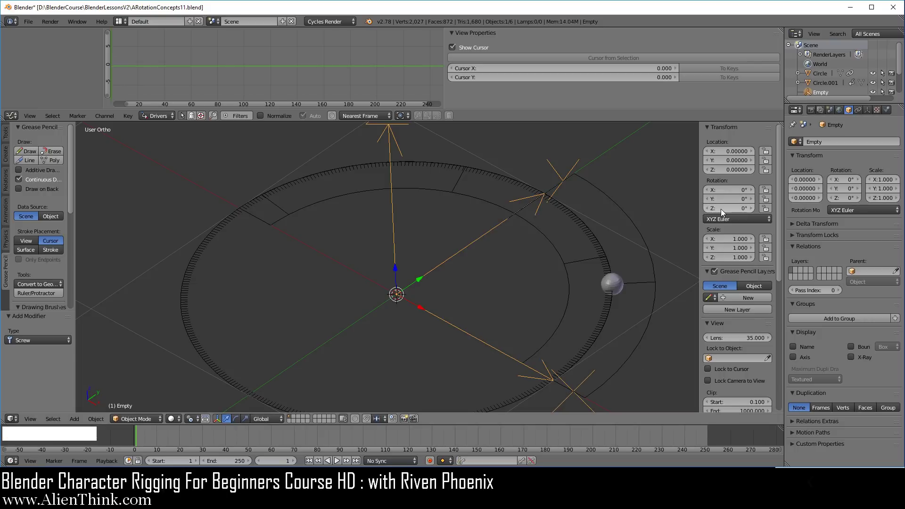
pyautogui.moveTo(720, 208); pyautogui.dragTo(740, 208)
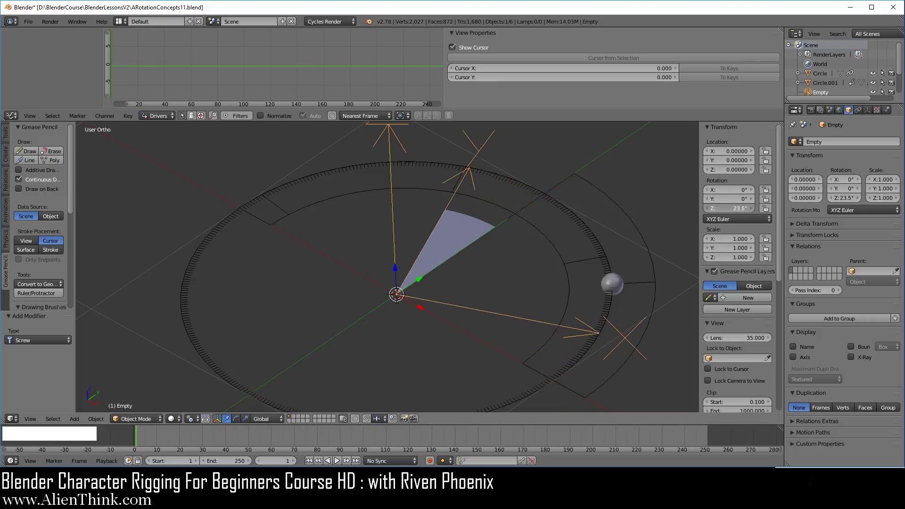
pyautogui.rightClick(442, 237)
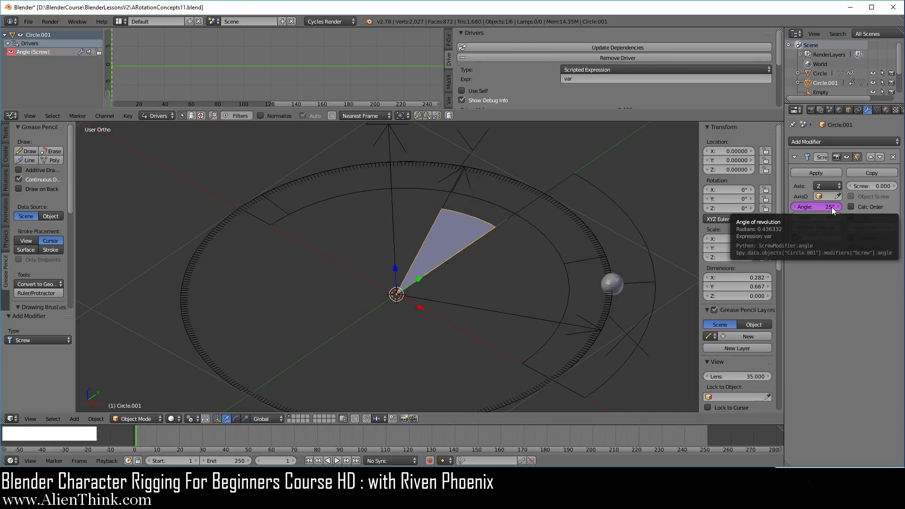
pyautogui.rightClick(451, 235)
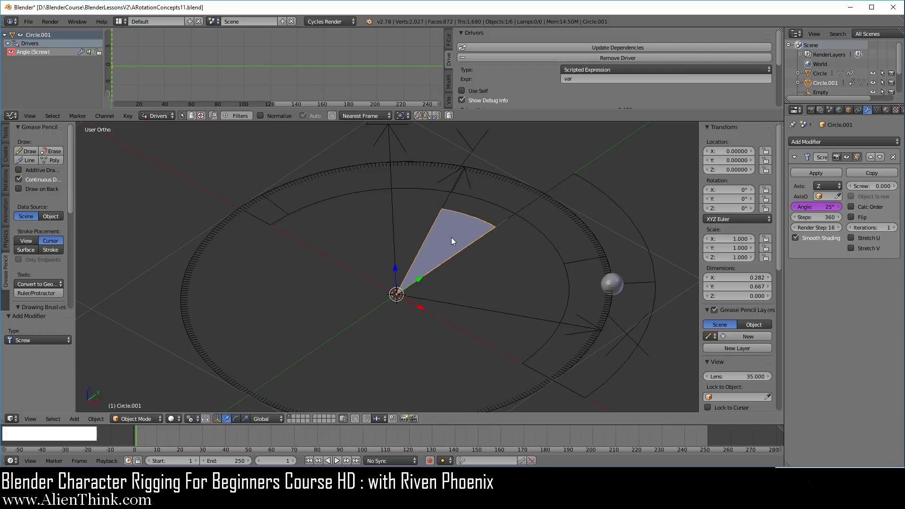
# Step: Rotate the Empty to 11.9° about X and view its tilt relative to the wedge
pyautogui.rightClick(484, 312)
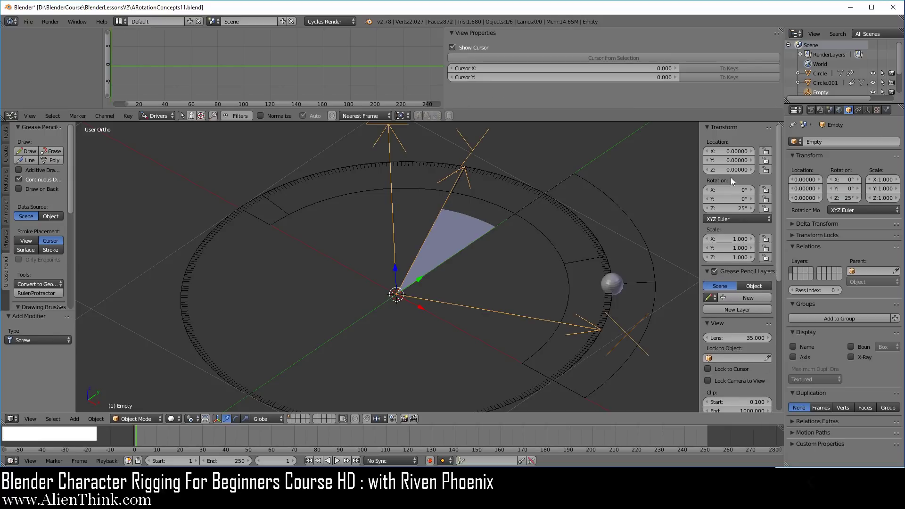
pyautogui.moveTo(720, 189); pyautogui.dragTo(742, 189)
pyautogui.keyDown('shift'); pyautogui.moveTo(505, 318); pyautogui.dragTo(442, 314, button='middle'); pyautogui.keyUp('shift')
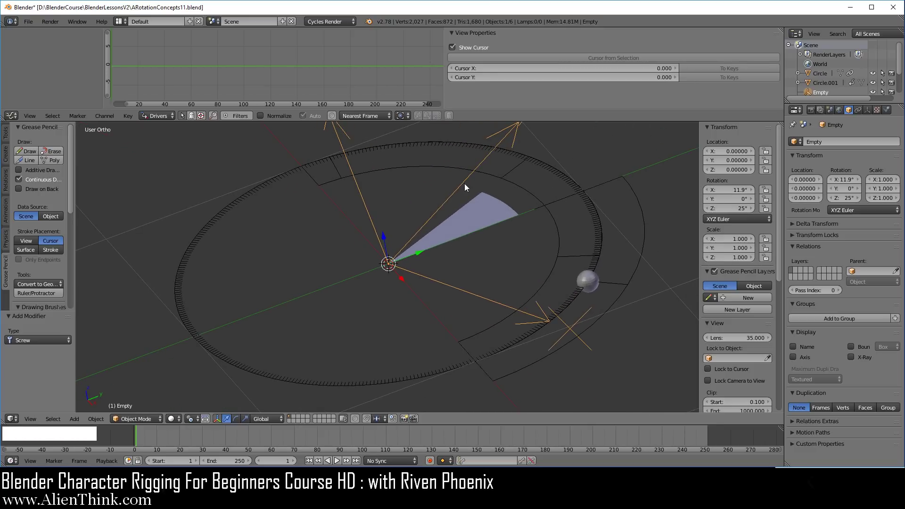
pyautogui.keyDown('shift'); pyautogui.moveTo(476, 271); pyautogui.dragTo(449, 327, button='middle'); pyautogui.keyUp('shift')
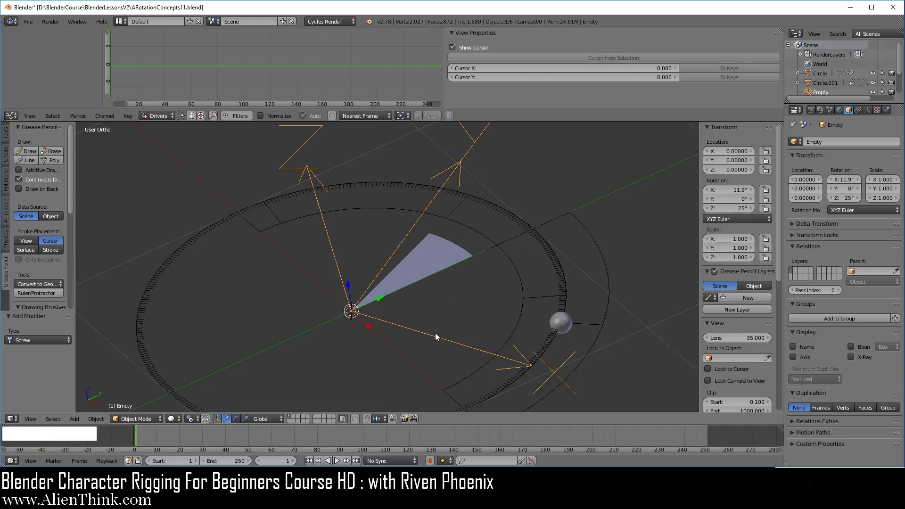
# Step: Duplicate the wedge in place, keeping the copy at the original's location
pyautogui.rightClick(434, 261)
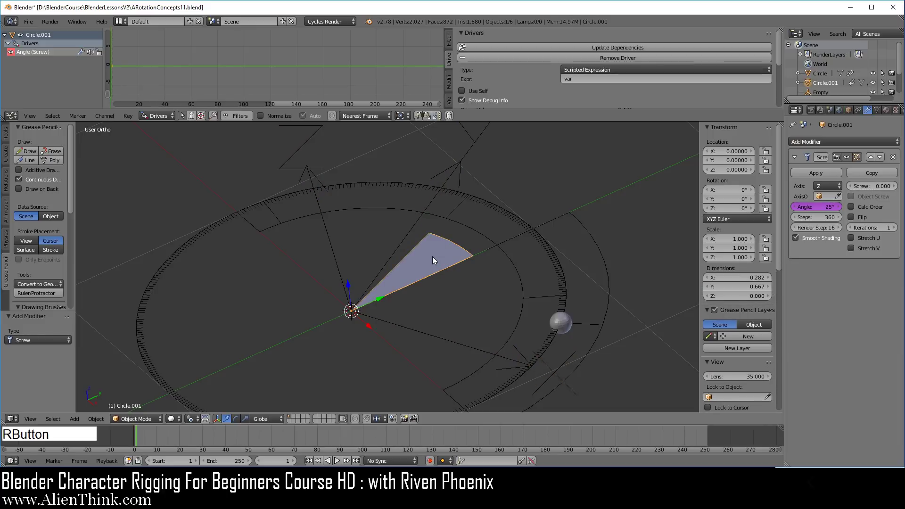
pyautogui.hotkey('shift', 'd')
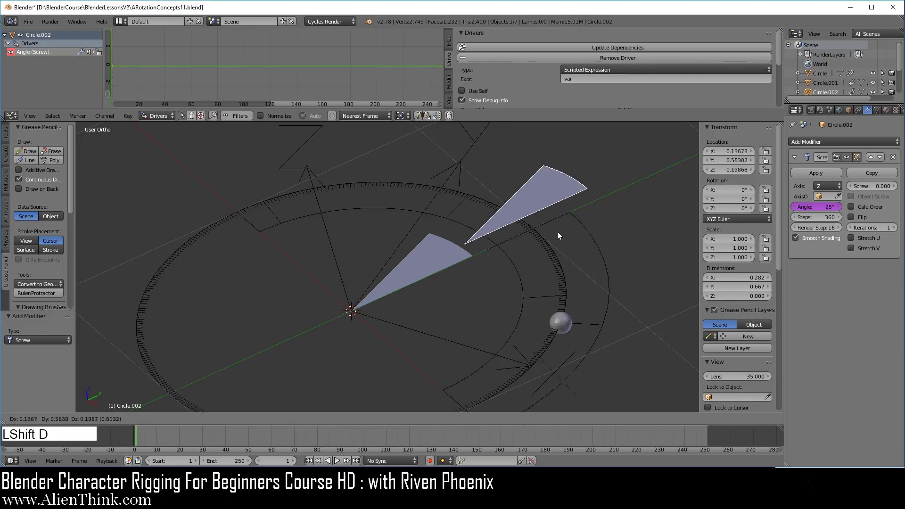
pyautogui.rightClick(530, 252)
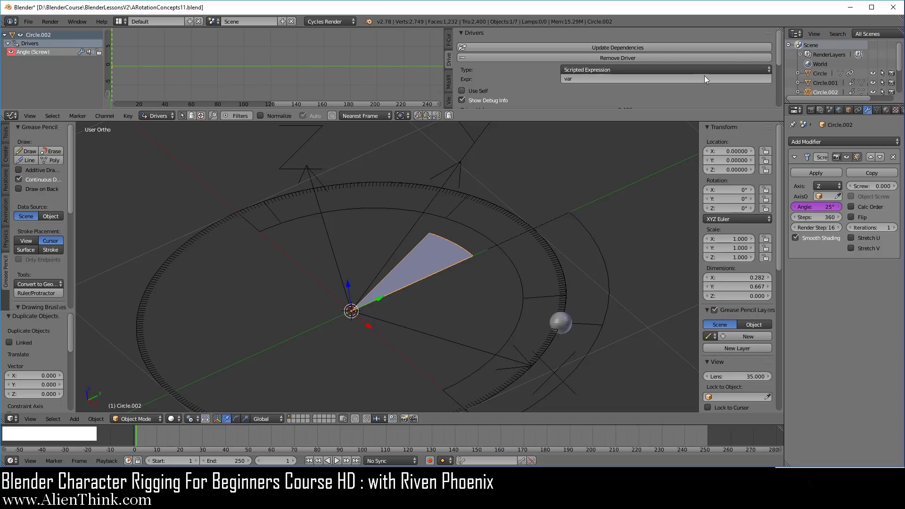
# Step: Switch the duplicated wedge's driver variable to the Empty's X Rotation and set its Screw modifier axis to X
pyautogui.moveTo(778, 51); pyautogui.dragTo(779, 95)
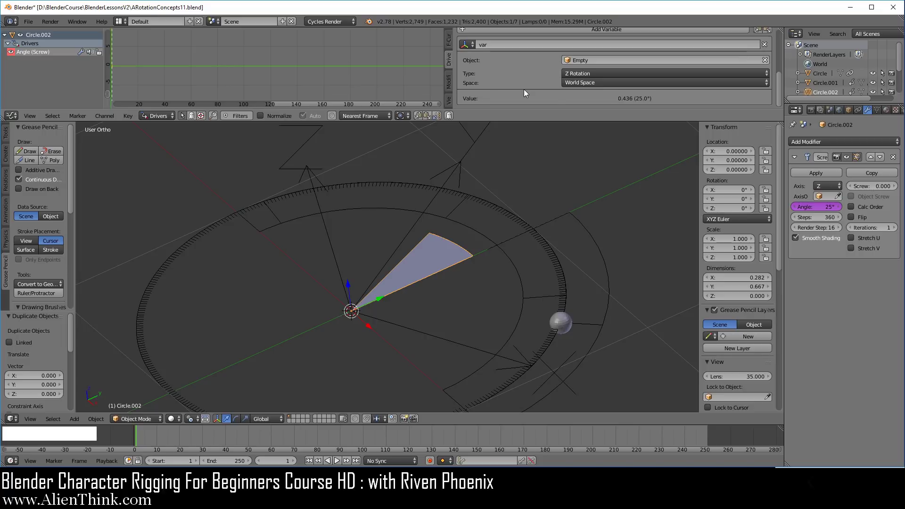
pyautogui.click(624, 74)
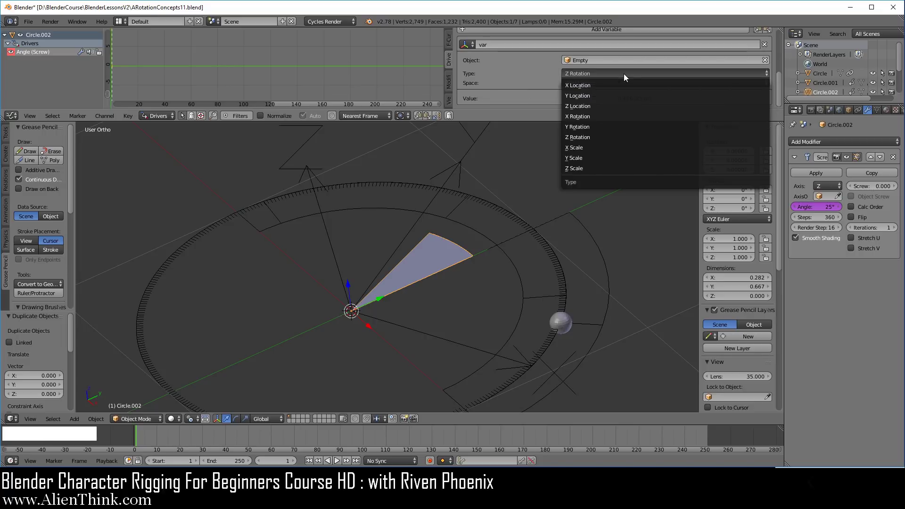
pyautogui.click(599, 117)
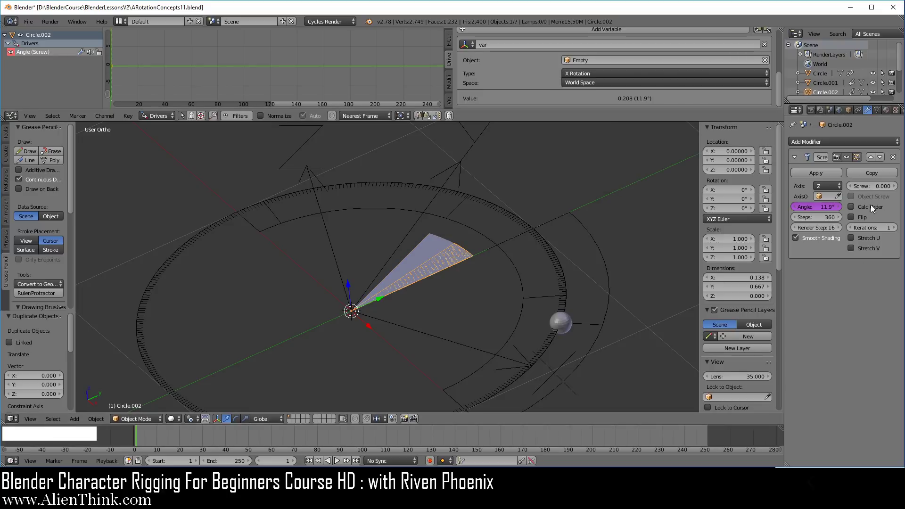
pyautogui.click(837, 185)
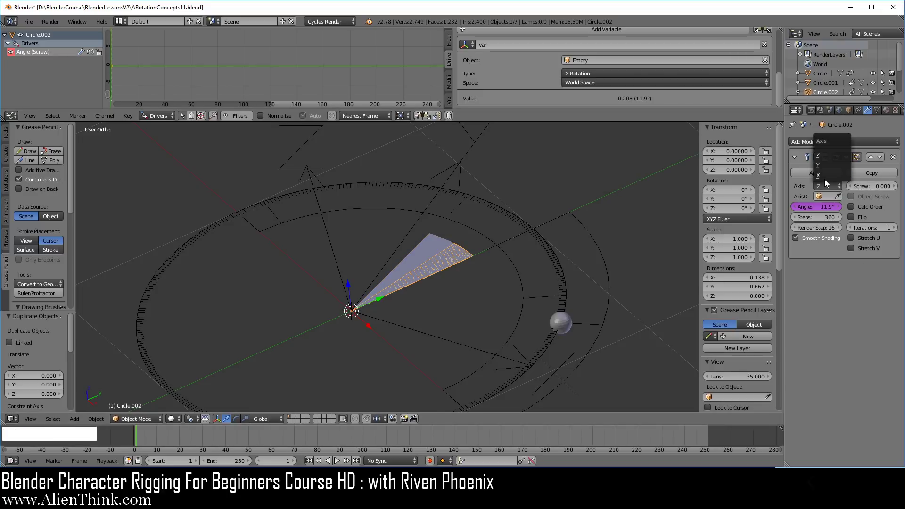
pyautogui.click(826, 175)
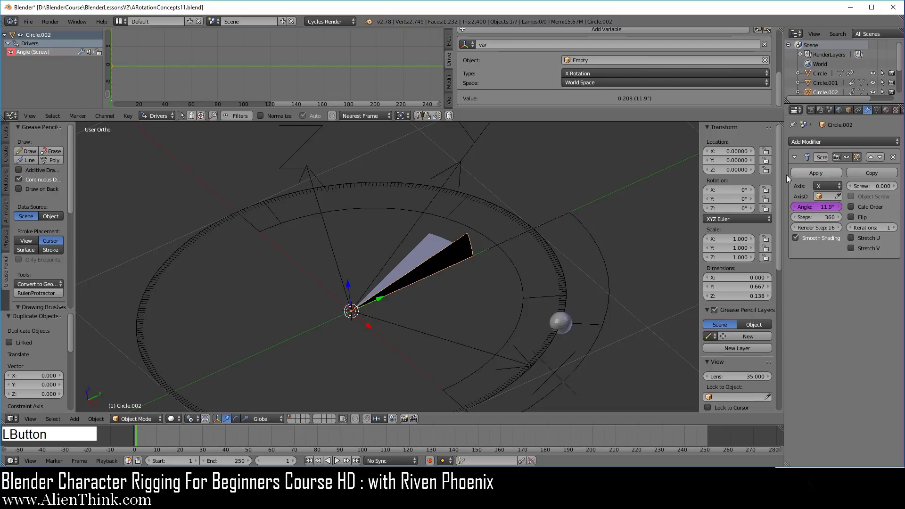
# Step: Rotate the duplicated wedge to 90° about Y and enable Flip on its Screw modifier
pyautogui.click(720, 198)
pyautogui.write('90')
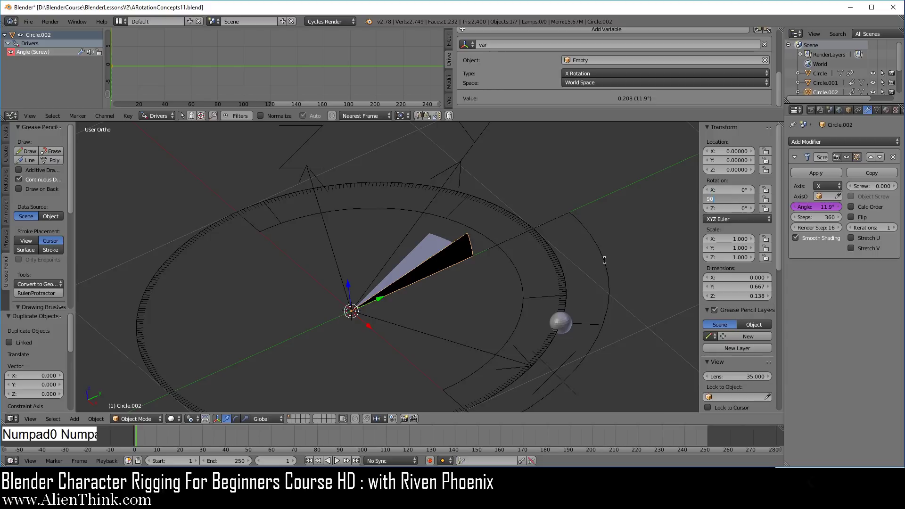
pyautogui.press('KP_Enter')
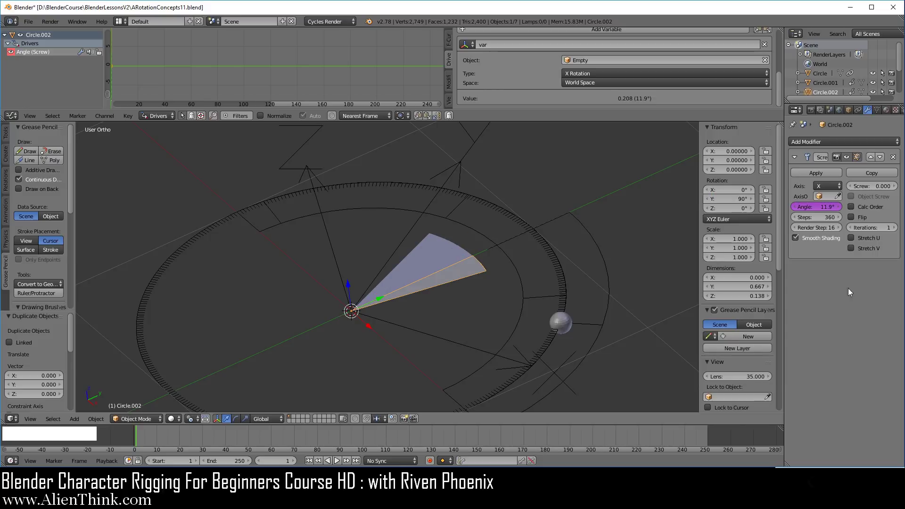
pyautogui.click(858, 217)
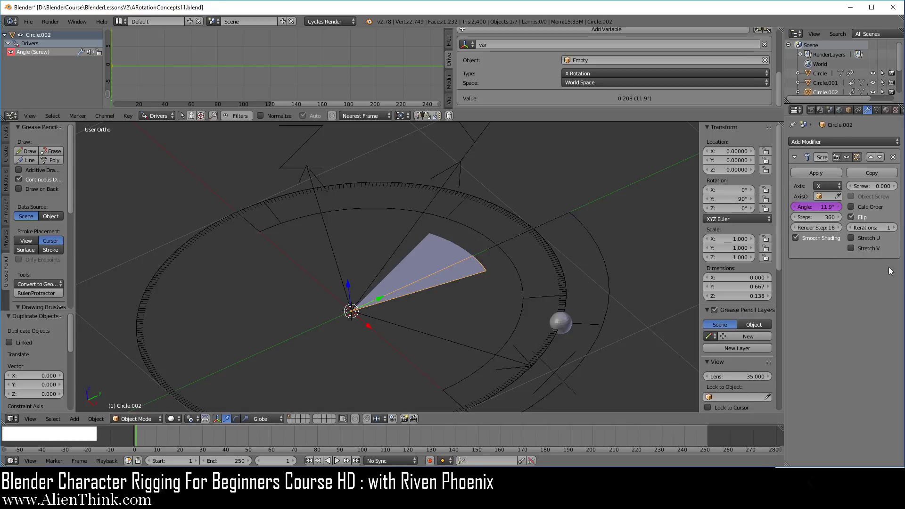
# Step: Add a Copy Rotation constraint to the duplicated wedge, targeting the Empty with the X axis excluded
pyautogui.click(857, 110)
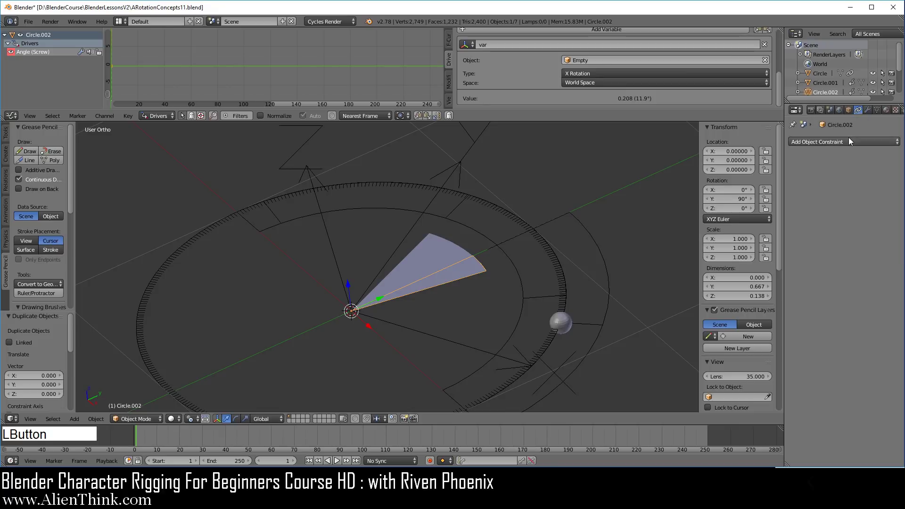
pyautogui.click(829, 142)
pyautogui.click(742, 173)
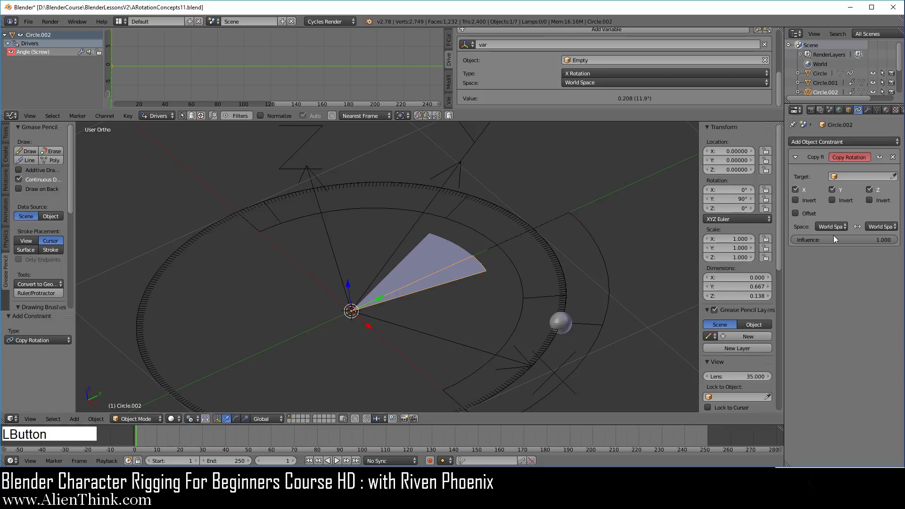
pyautogui.click(892, 176)
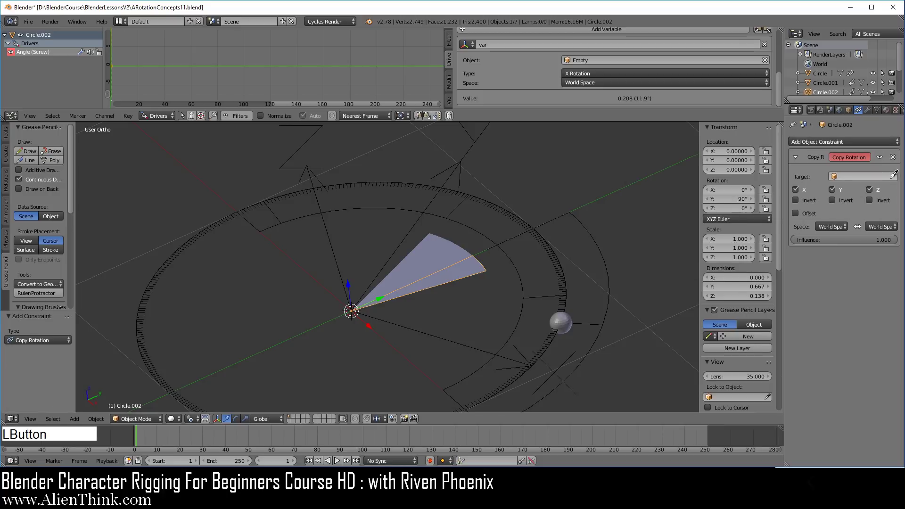
pyautogui.click(336, 229)
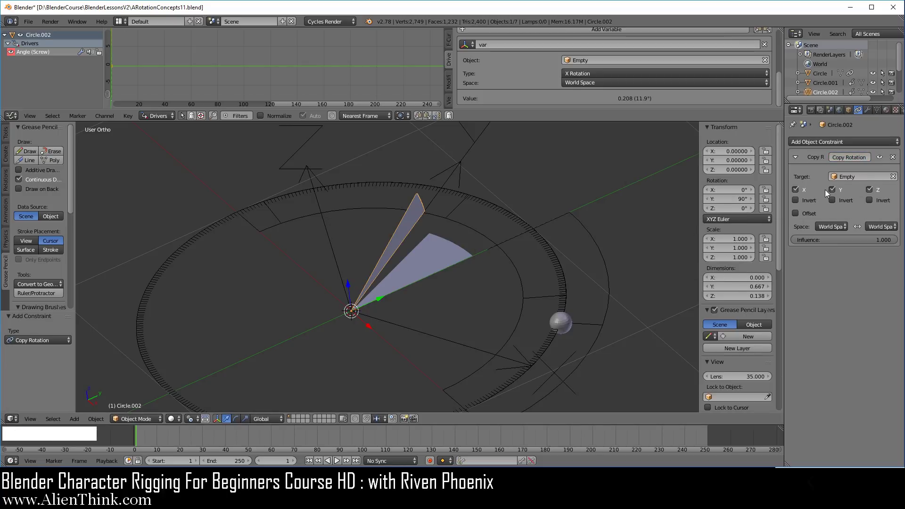
pyautogui.click(803, 189)
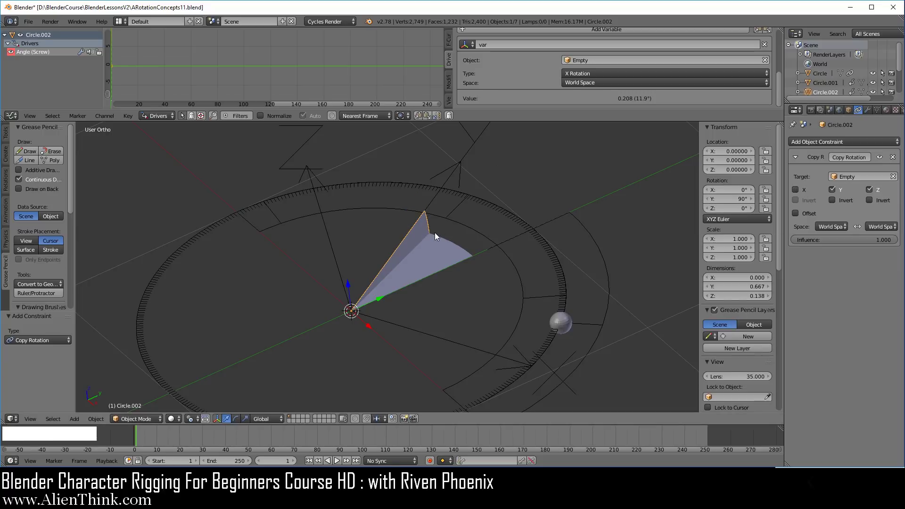
# Step: Create a new material on the duplicated wedge and name it X
pyautogui.click(885, 111)
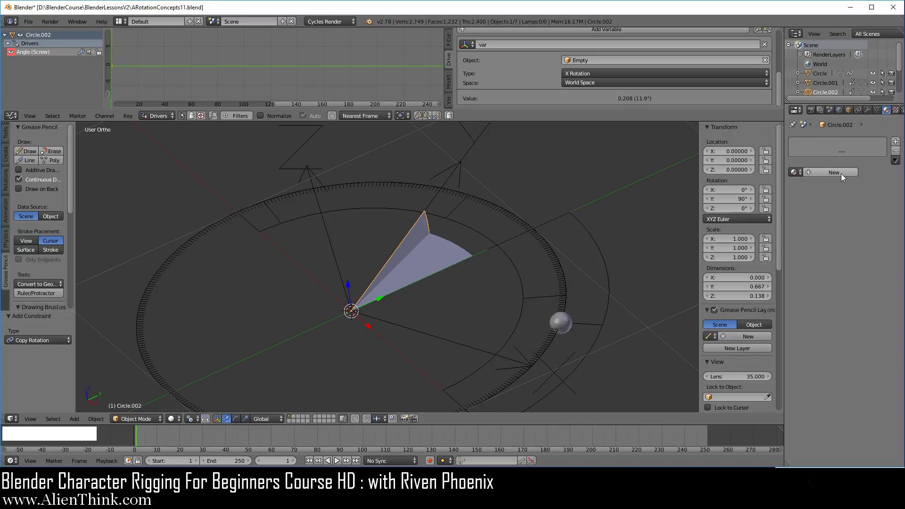
pyautogui.click(834, 172)
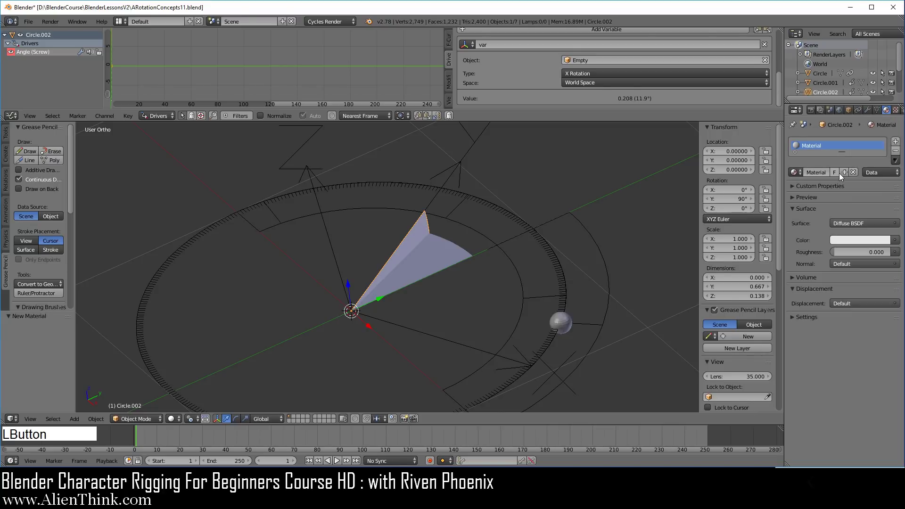
pyautogui.doubleClick(825, 148)
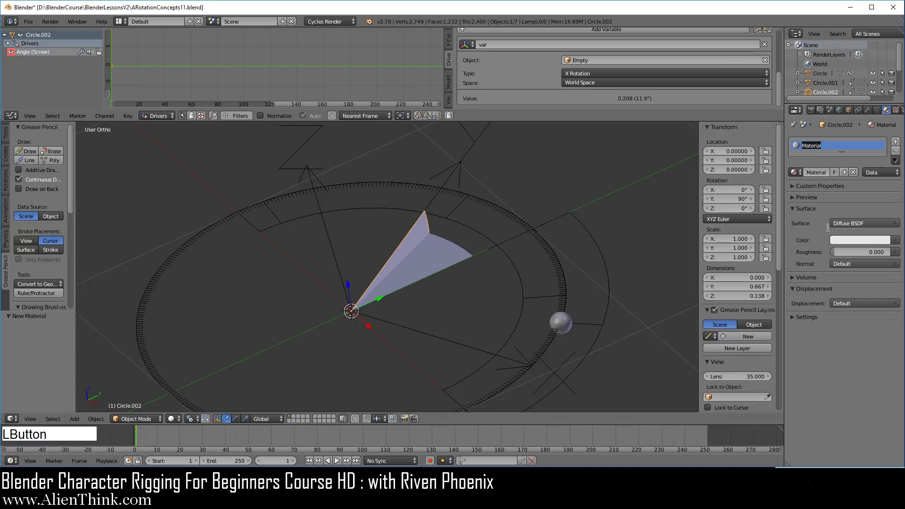
pyautogui.write('X')
pyautogui.press('Return')
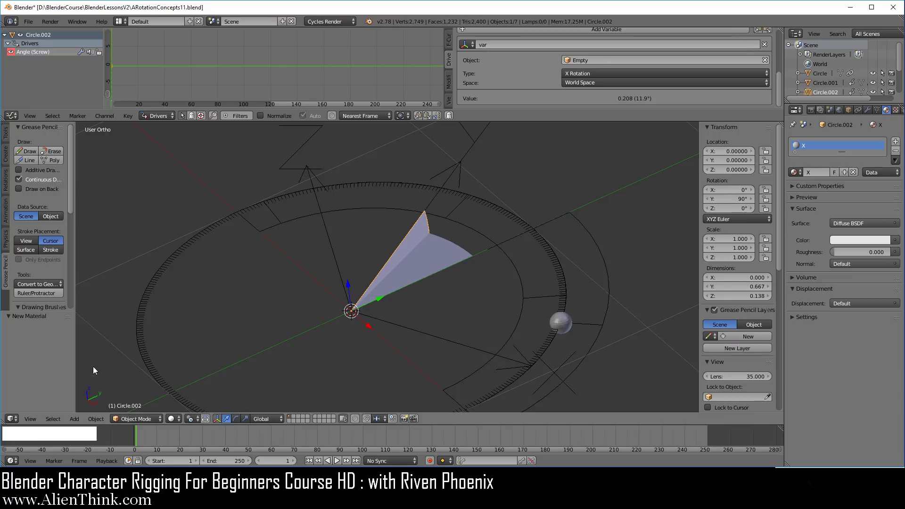
# Step: Disable node use for the X material in the Node Editor, return to the 3D View, and set its diffuse colour to red
pyautogui.click(11, 418)
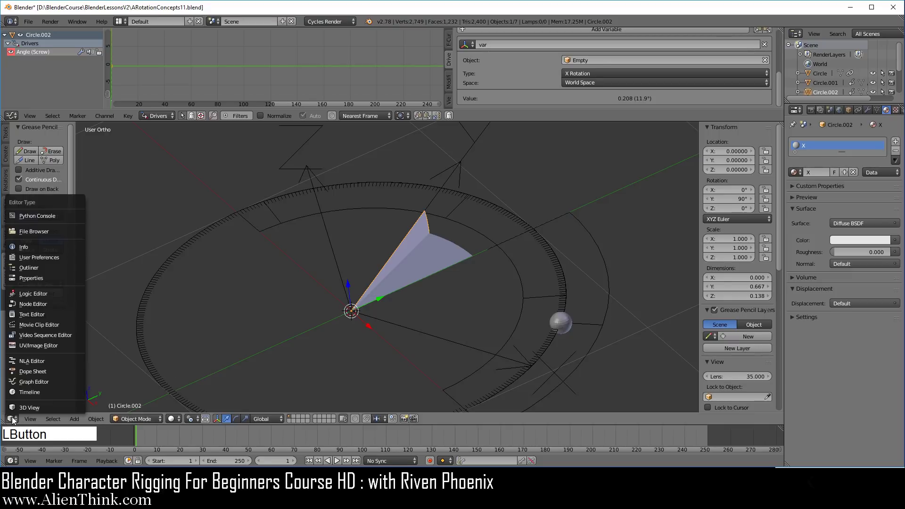
pyautogui.click(49, 302)
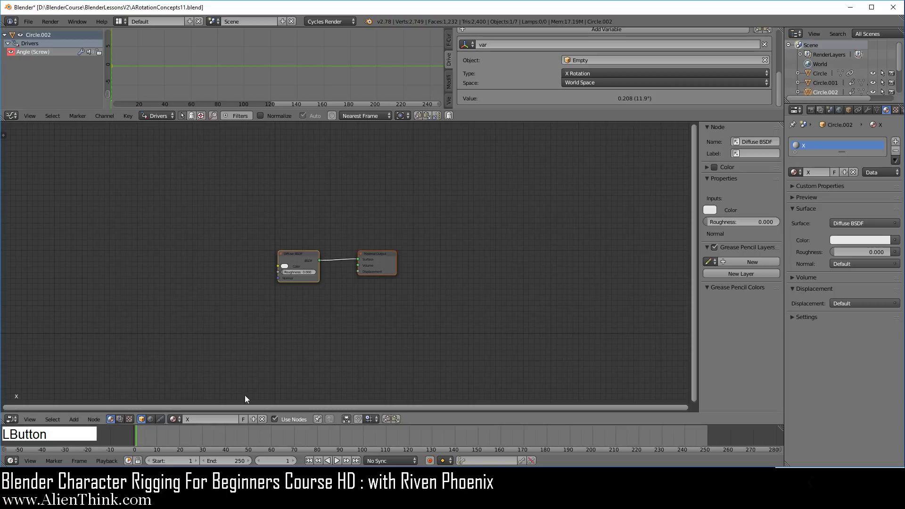
pyautogui.click(274, 419)
pyautogui.click(12, 419)
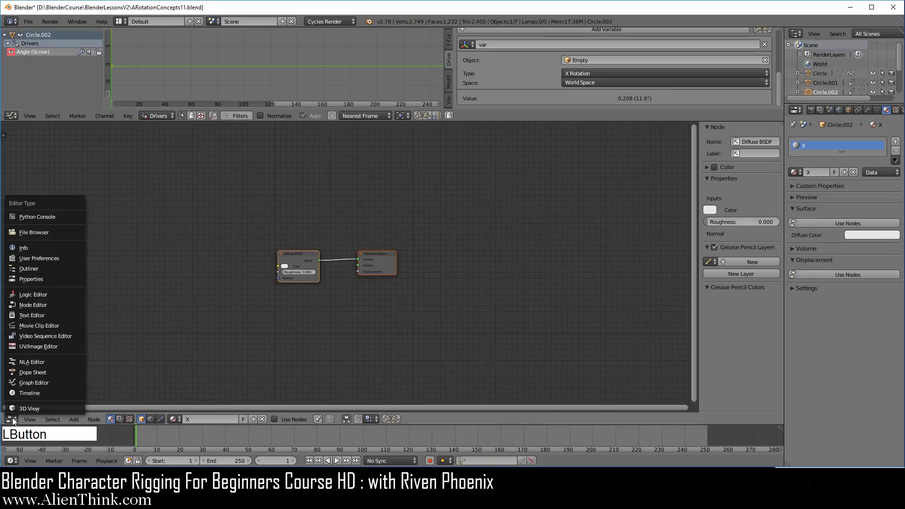
pyautogui.click(21, 408)
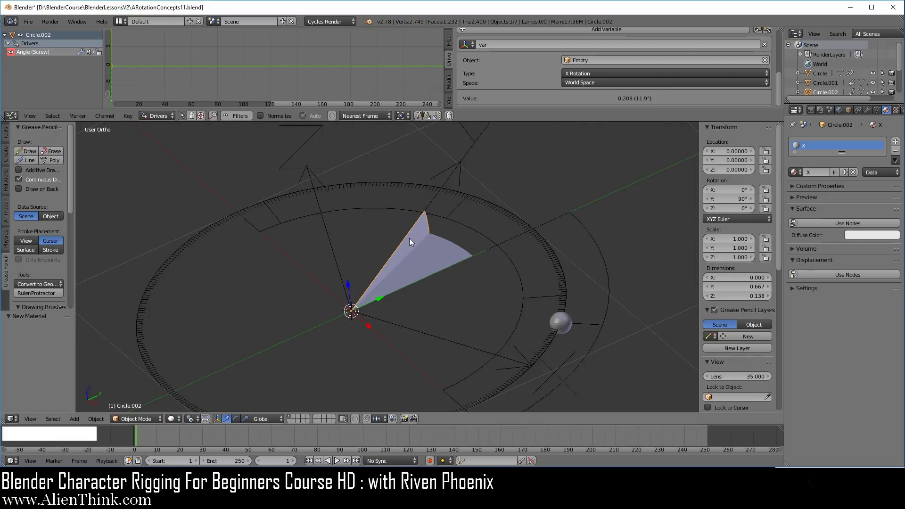
pyautogui.click(866, 236)
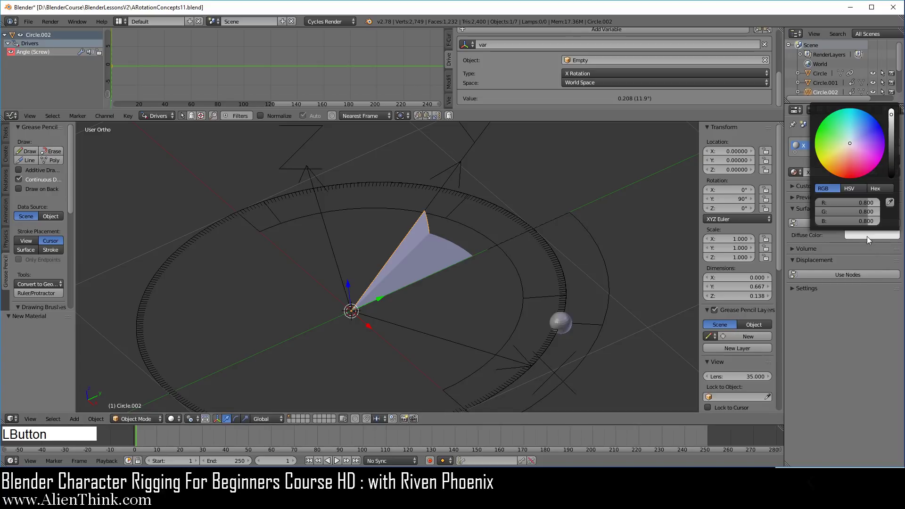
pyautogui.click(849, 175)
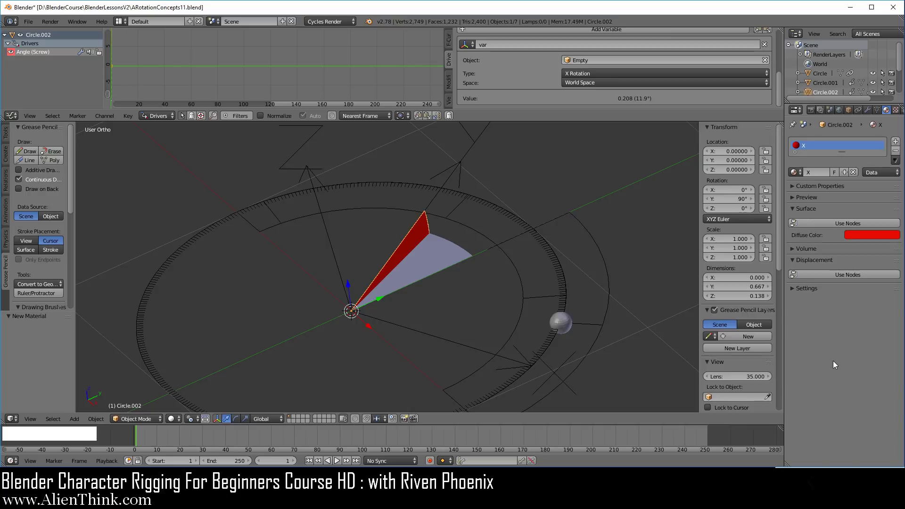
# Step: Assign the X material to the original flat wedge and make it a single-user copy
pyautogui.rightClick(443, 256)
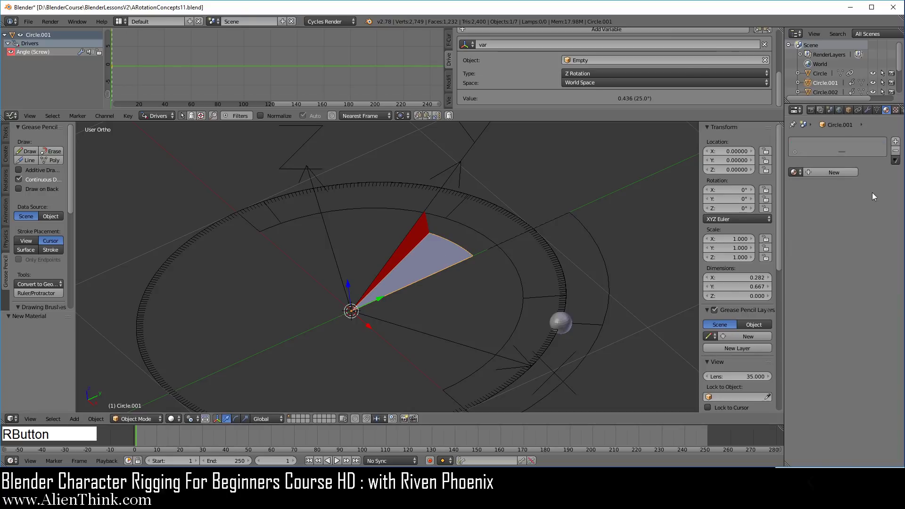
pyautogui.click(794, 172)
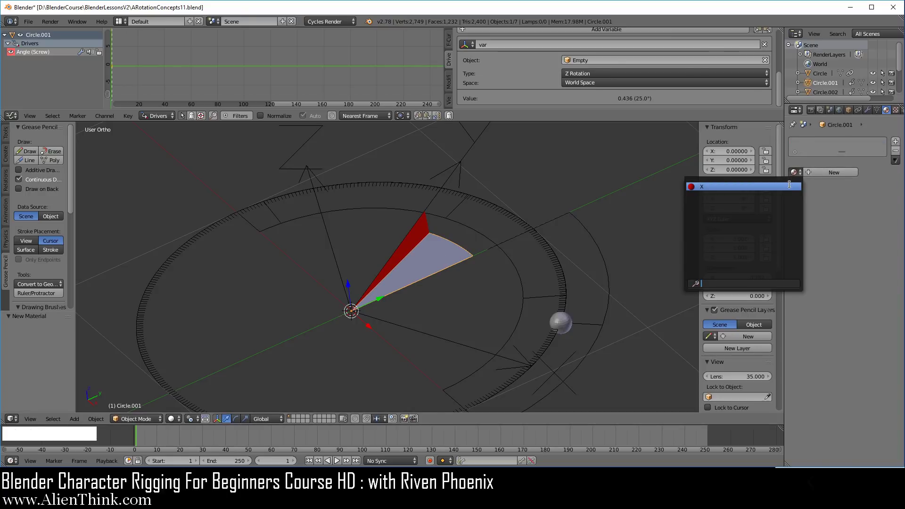
pyautogui.click(754, 186)
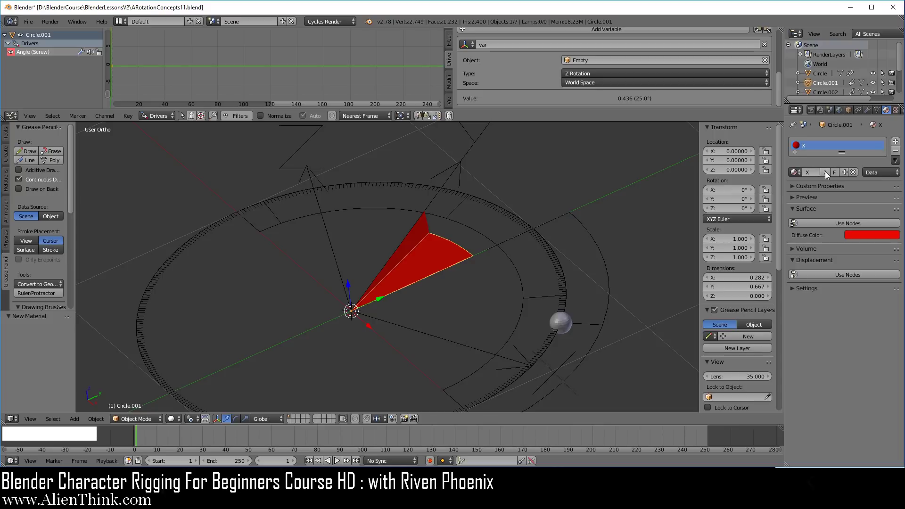
pyautogui.click(824, 172)
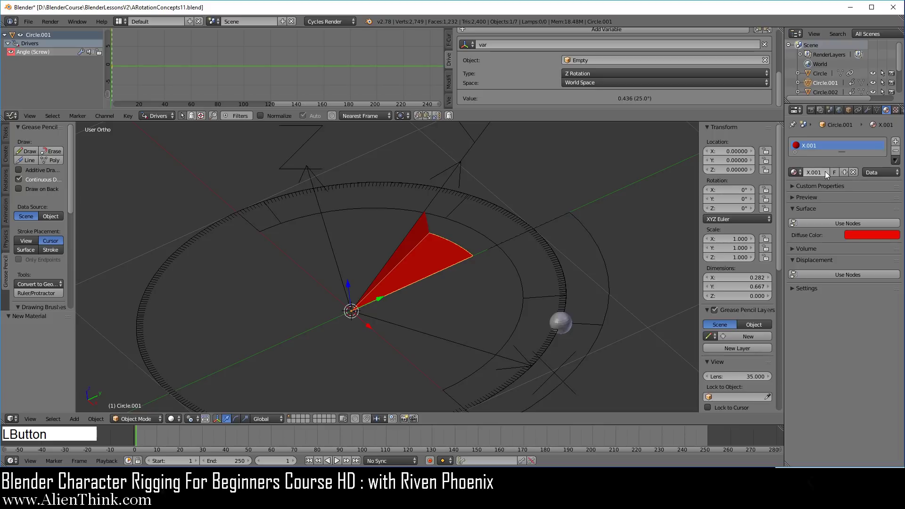
# Step: Rename the flat wedge's material Z and set its diffuse colour to blue
pyautogui.doubleClick(816, 146)
pyautogui.write('Z')
pyautogui.press('Return')
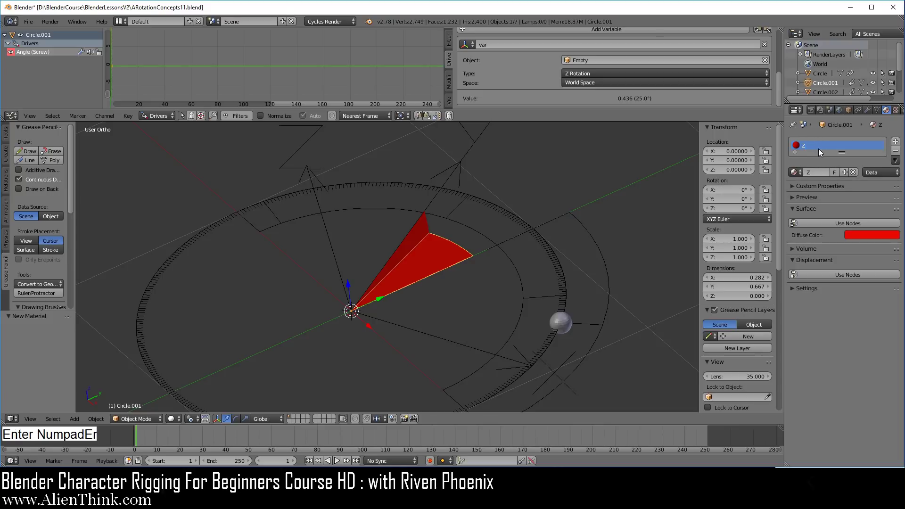
pyautogui.click(854, 233)
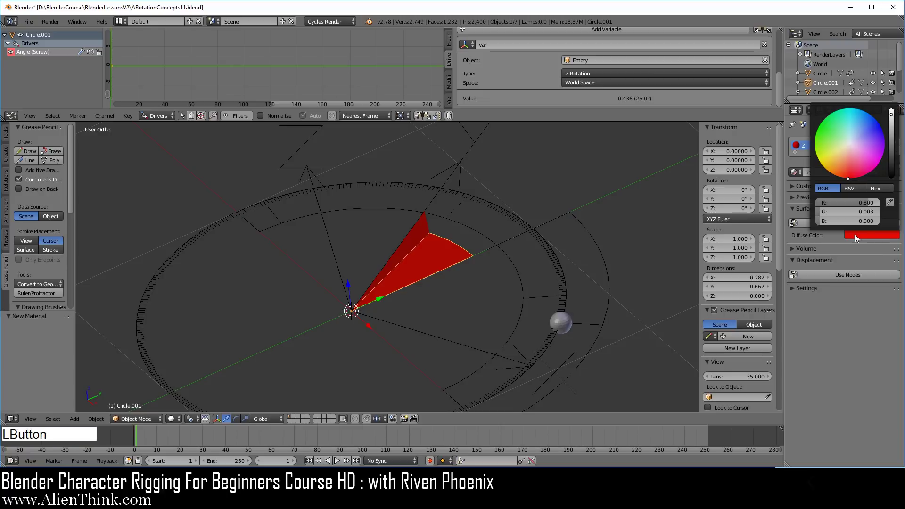
pyautogui.moveTo(854, 154); pyautogui.dragTo(881, 127)
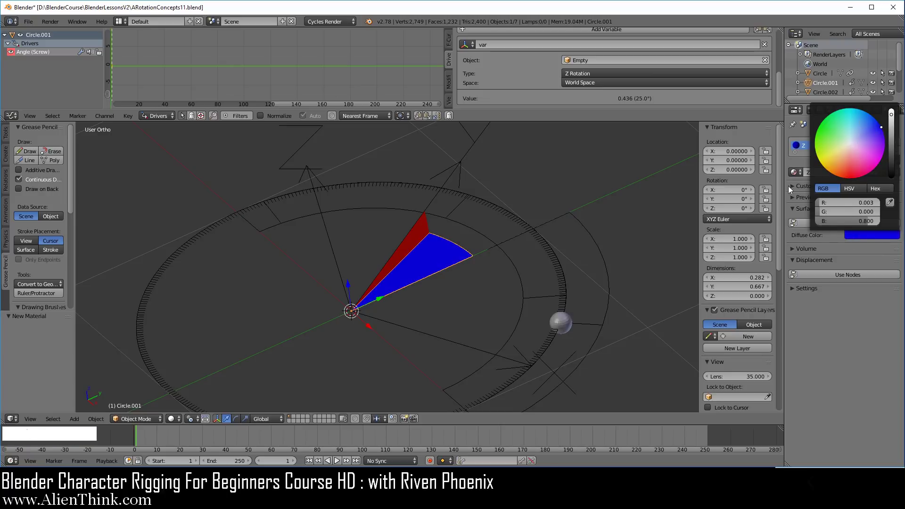
# Step: Trackball-rotate the Empty to about 35.3° X, -28.3° Y and 14.5° Z to check how the red and blue wedges respond
pyautogui.moveTo(550, 304); pyautogui.dragTo(376, 320, button='middle')
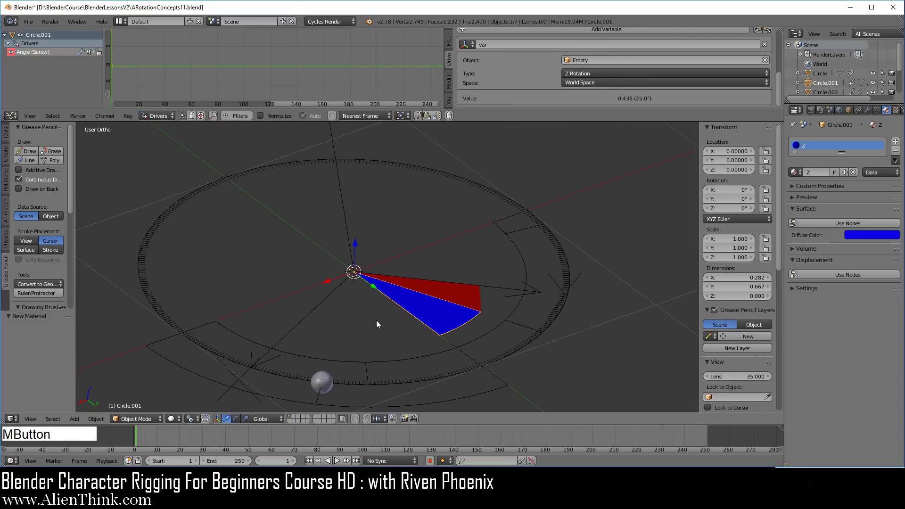
pyautogui.rightClick(344, 209)
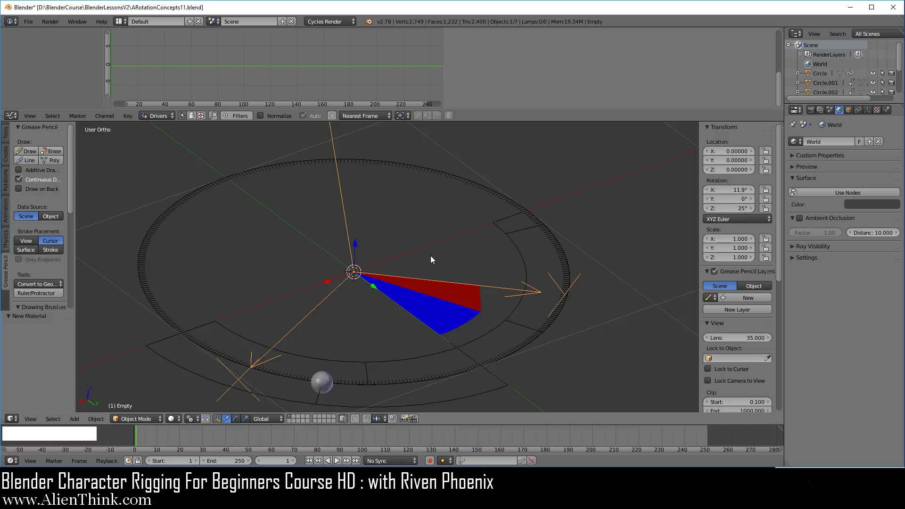
pyautogui.press('r')
pyautogui.press('r')
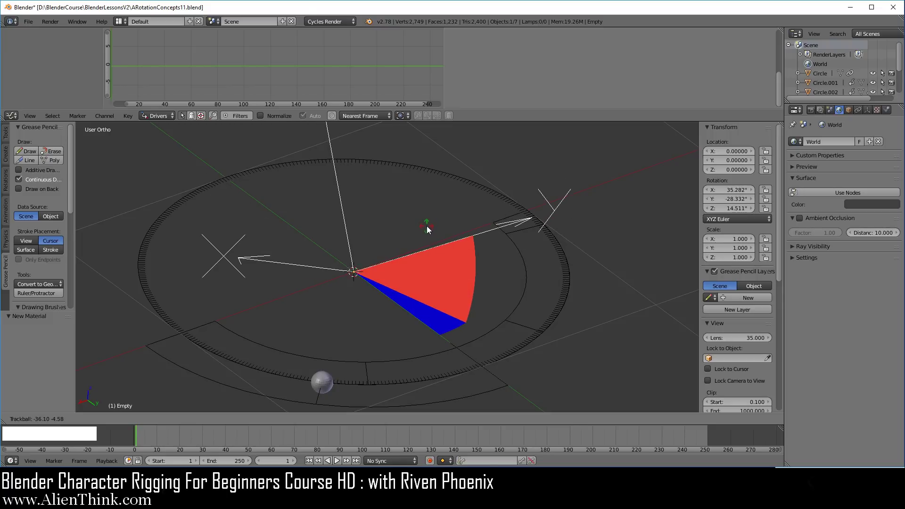
pyautogui.click(426, 225)
pyautogui.moveTo(398, 295); pyautogui.dragTo(369, 285, button='middle')
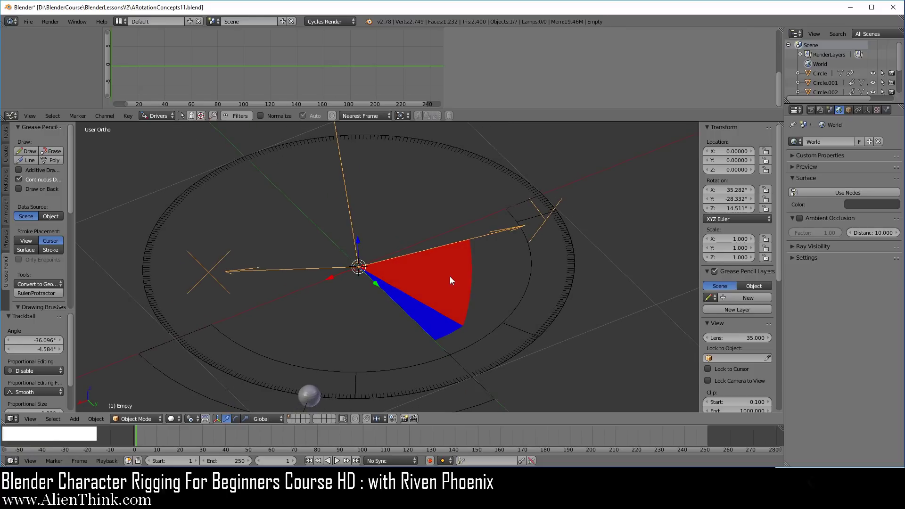
pyautogui.rightClick(449, 276)
pyautogui.rightClick(499, 235)
pyautogui.press('r')
pyautogui.press('r')
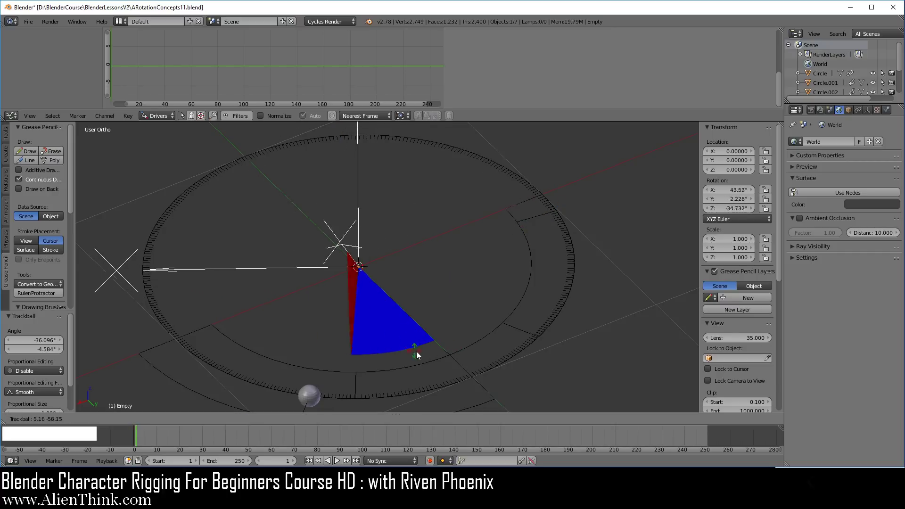
pyautogui.rightClick(467, 341)
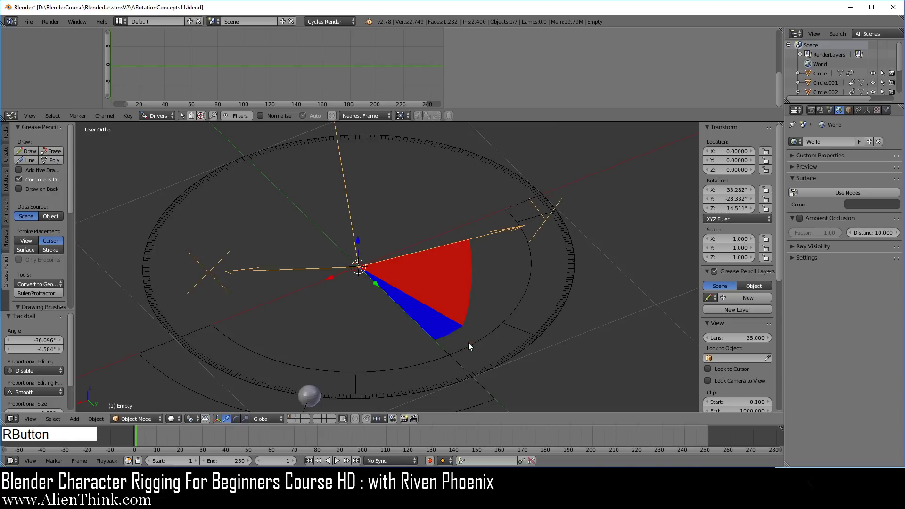
# Step: Add an Arrows empty at the origin and scale it uniformly to about 1.882 as a fixed reference for the world axes
pyautogui.scroll(-3, 434, 313)
pyautogui.moveTo(430, 321); pyautogui.dragTo(494, 291, button='middle')
pyautogui.scroll(1, 478, 336)
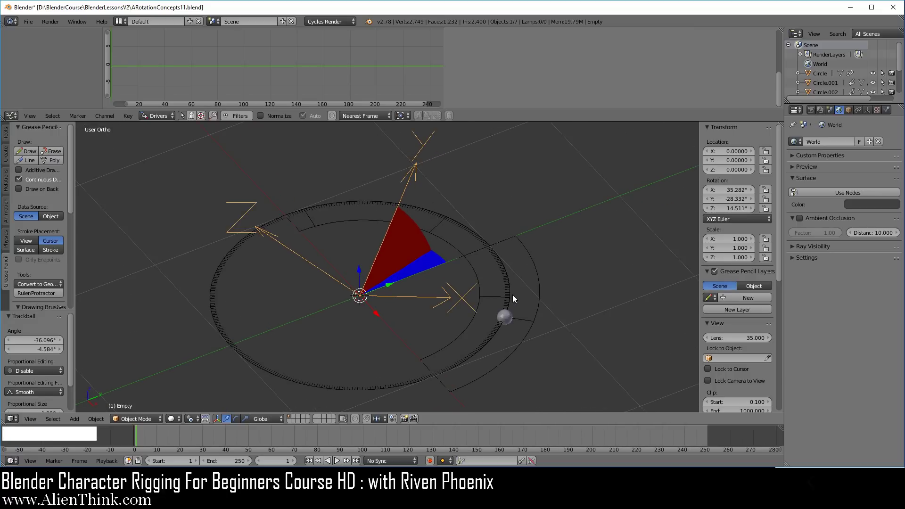
pyautogui.scroll(-1, 550, 298)
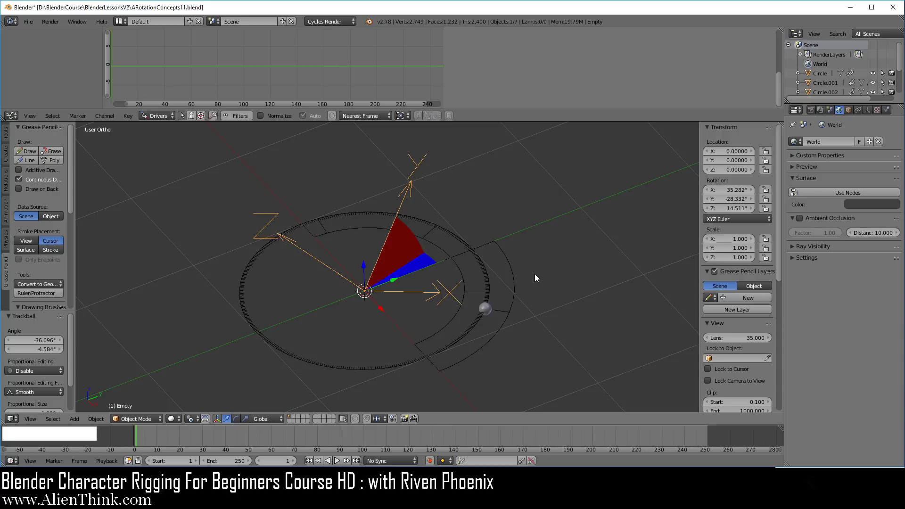
pyautogui.hotkey('shift', 'a')
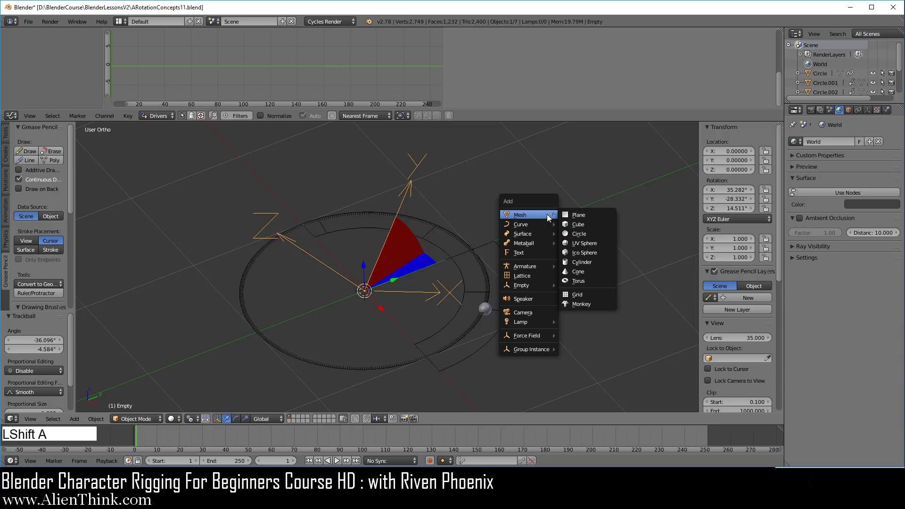
pyautogui.moveTo(537, 285)
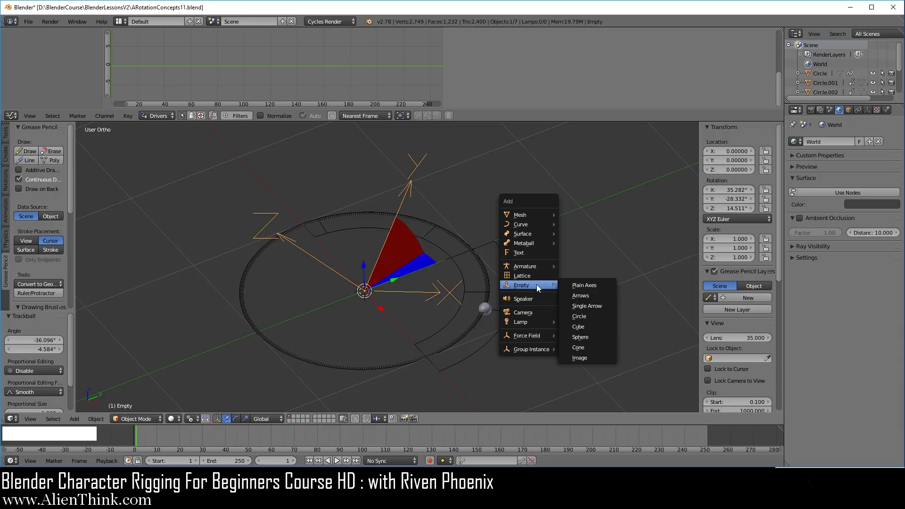
pyautogui.click(592, 294)
pyautogui.press('s')
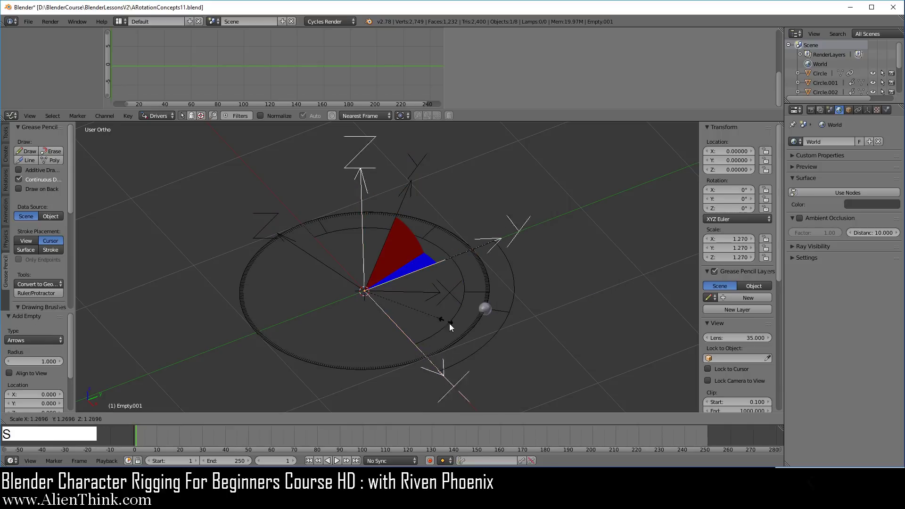
pyautogui.click(481, 345)
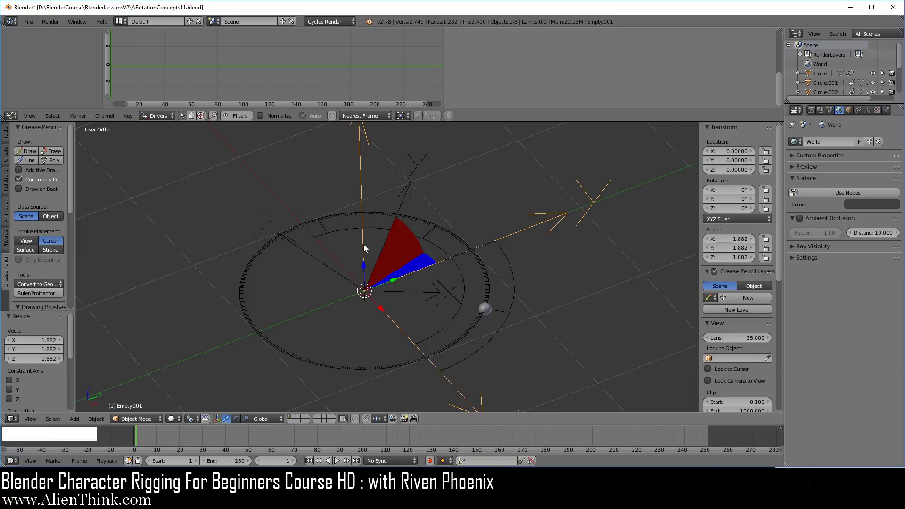
# Step: Select the smaller original Empty and clear its rotation
pyautogui.rightClick(333, 270)
pyautogui.scroll(2, 416, 305)
pyautogui.scroll(1, 417, 304)
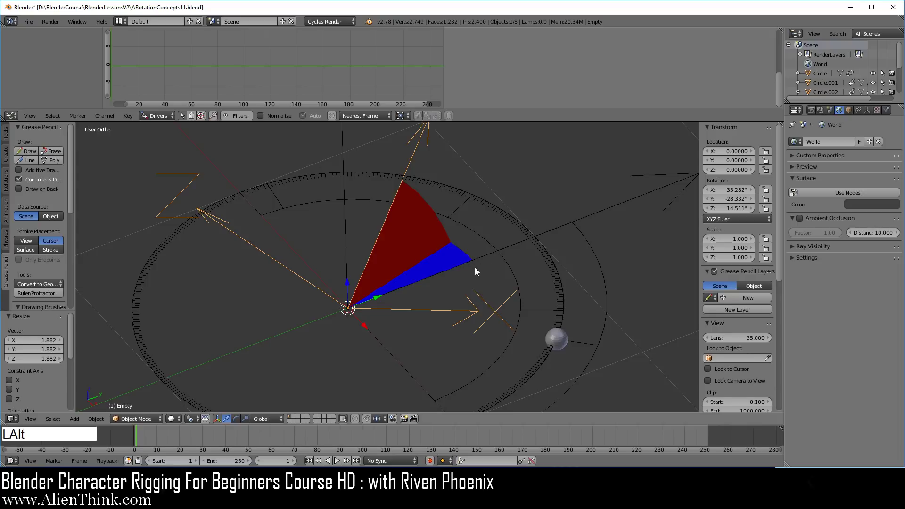
pyautogui.hotkey('alt', 'r')
pyautogui.scroll(-2, 403, 324)
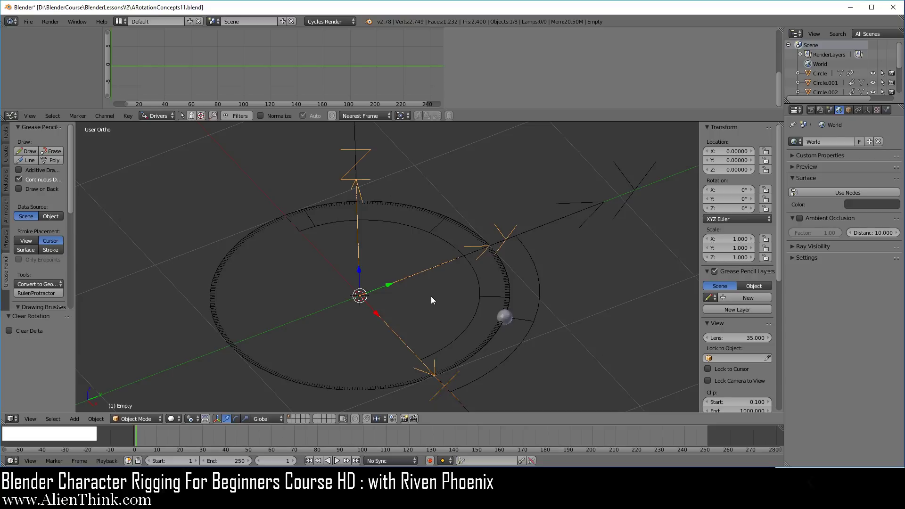
# Step: Trackball-rotate the original Empty to about 32.7° X, -10.3° Y and -43.3° Z and examine the wedges against the fixed axes
pyautogui.press('r')
pyautogui.press('r')
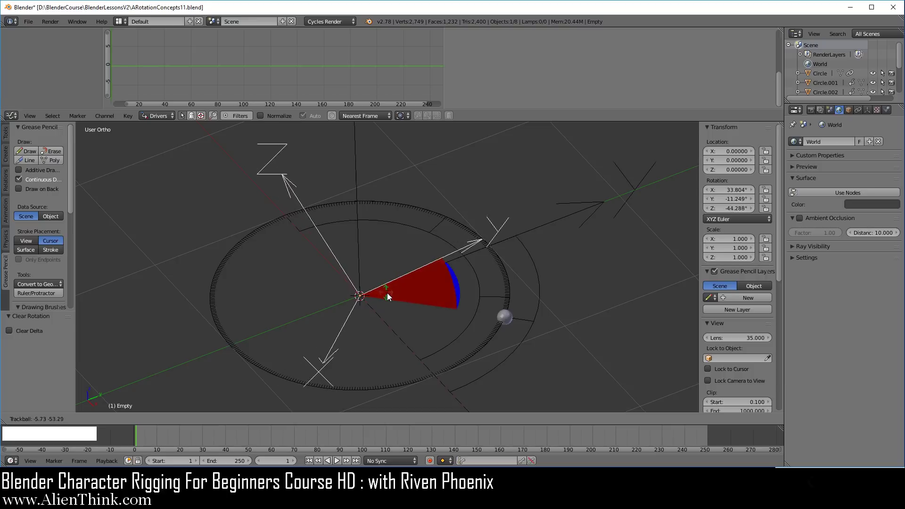
pyautogui.click(388, 297)
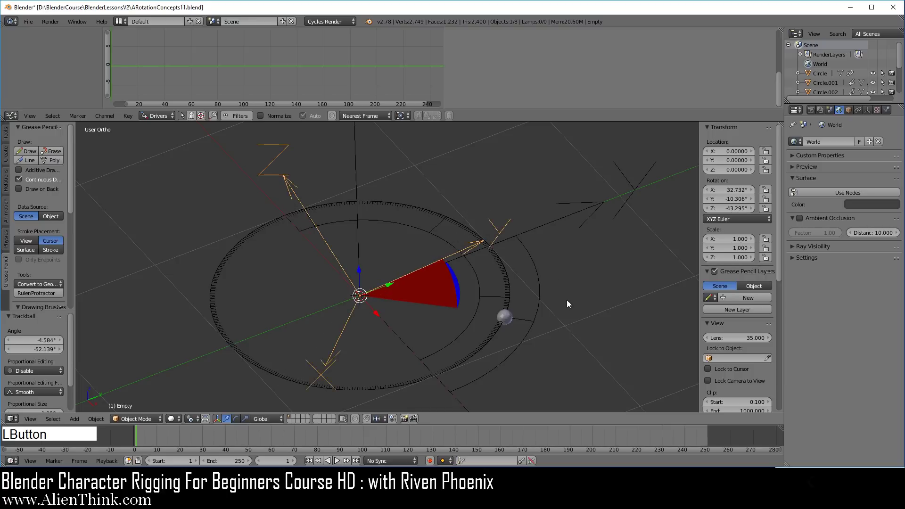
pyautogui.moveTo(440, 331); pyautogui.dragTo(400, 252, button='middle')
pyautogui.scroll(1, 459, 322)
pyautogui.moveTo(459, 322)
pyautogui.keyDown('shift'); pyautogui.mouseDown(button='middle')
pyautogui.moveTo(489, 298)
pyautogui.moveTo(465, 321)
pyautogui.mouseUp(button='middle'); pyautogui.keyUp('shift')
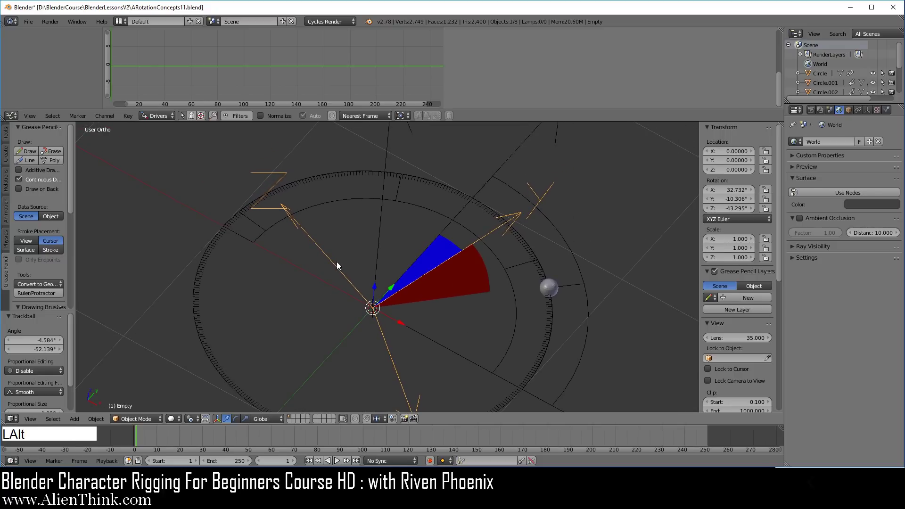
# Step: Clear the Empty's rotation and give it new angles of 13.9° X, -11.9° Y and 17.3° Z
pyautogui.hotkey('alt', 'r')
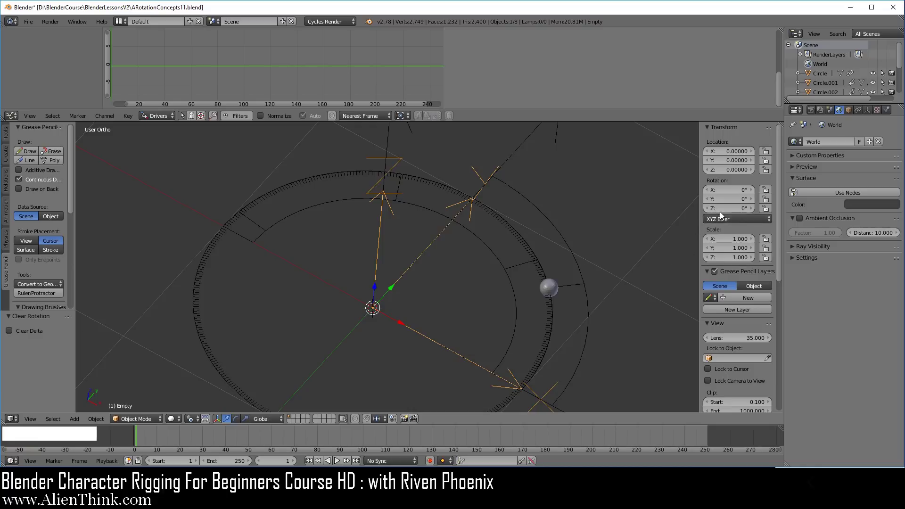
pyautogui.moveTo(722, 210); pyautogui.dragTo(735, 209)
pyautogui.moveTo(391, 221); pyautogui.dragTo(404, 225, button='middle')
pyautogui.moveTo(530, 312); pyautogui.dragTo(533, 327, button='middle')
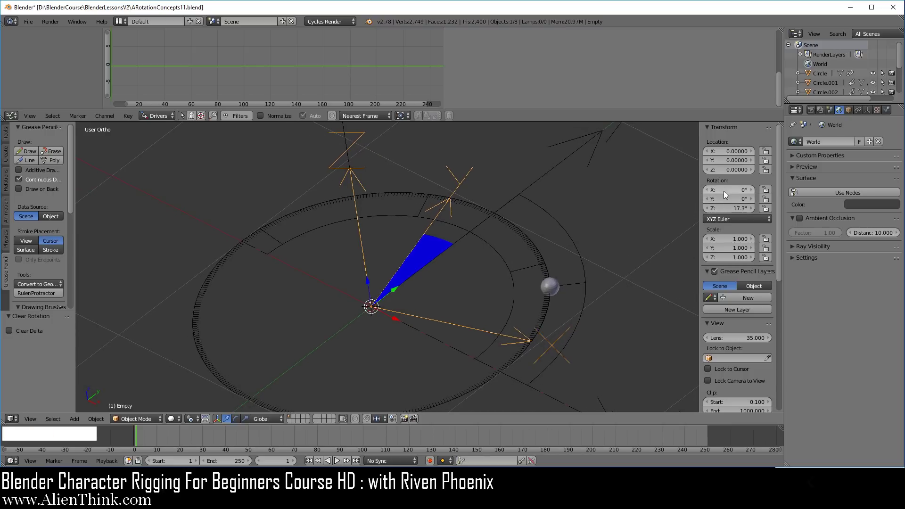
pyautogui.moveTo(722, 190)
pyautogui.mouseDown()
pyautogui.moveTo(730, 194)
pyautogui.moveTo(717, 196)
pyautogui.mouseUp()
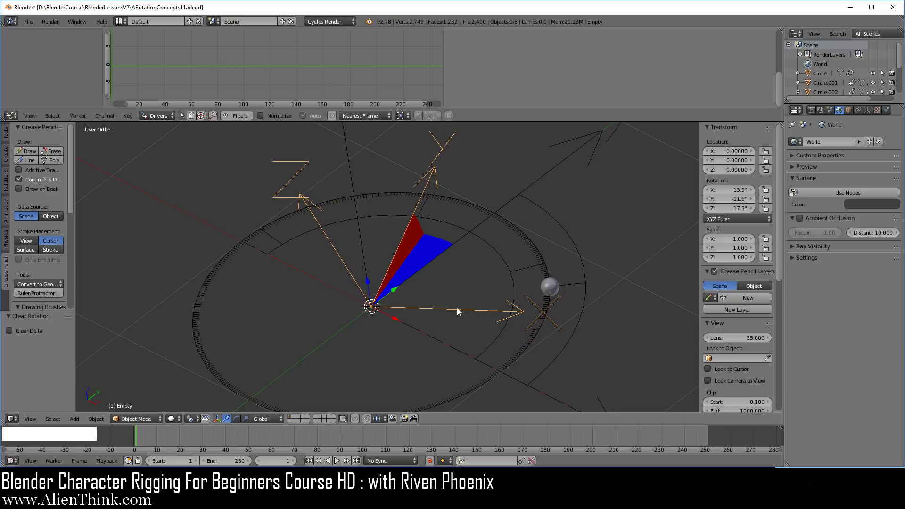
# Step: Duplicate the blue wedge in place and set the copy's angle driver variable to the Empty's Y Rotation
pyautogui.rightClick(428, 256)
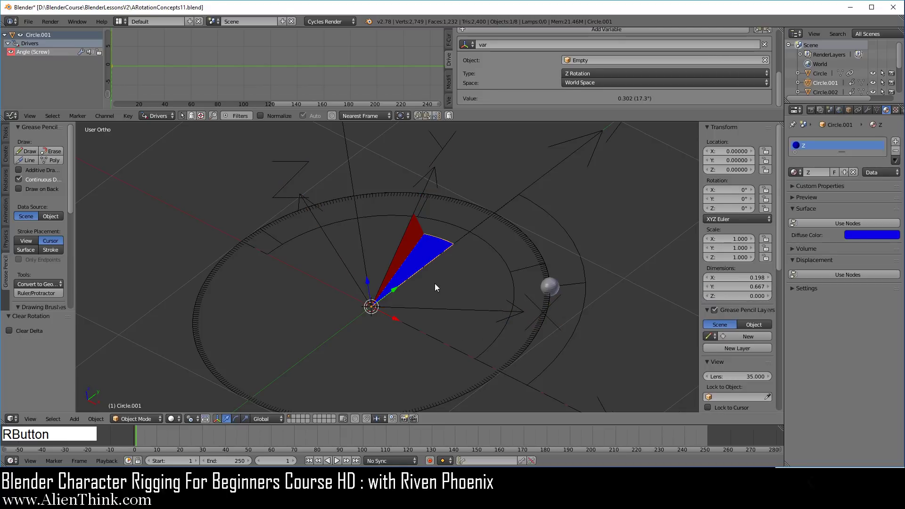
pyautogui.hotkey('shift', 'd')
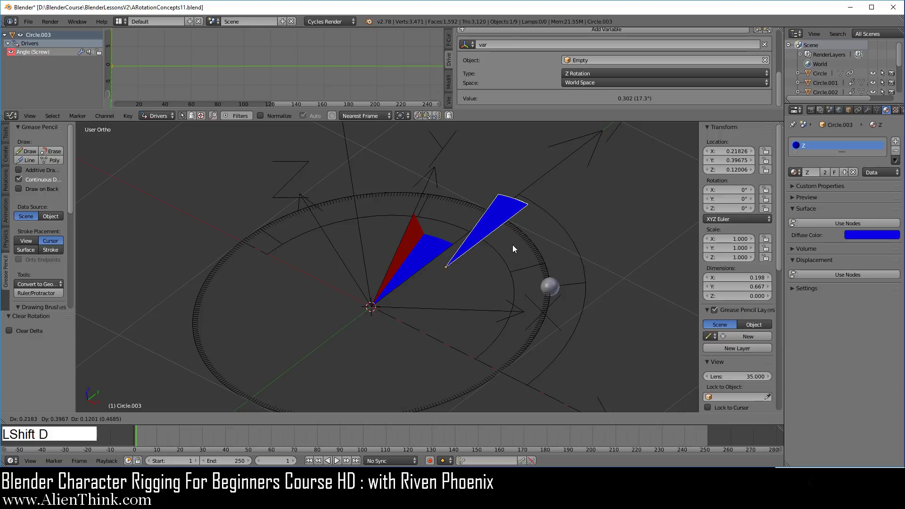
pyautogui.rightClick(513, 238)
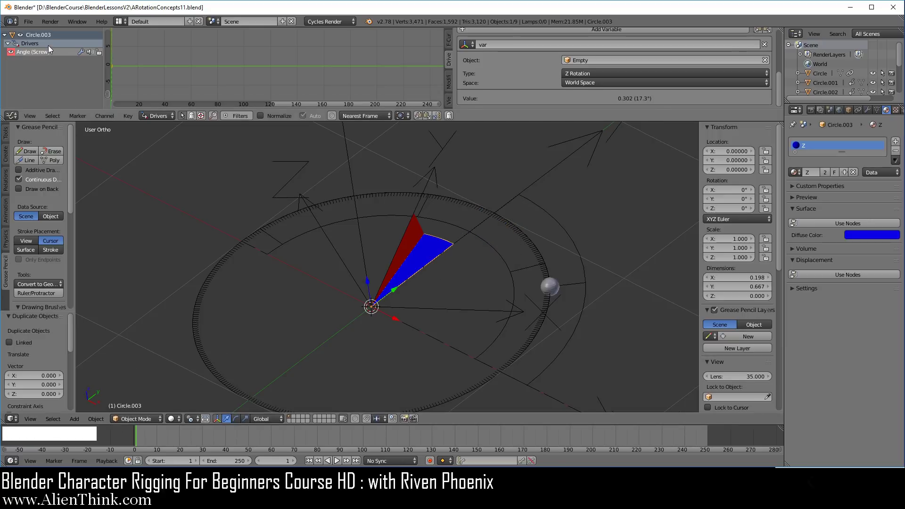
pyautogui.click(629, 73)
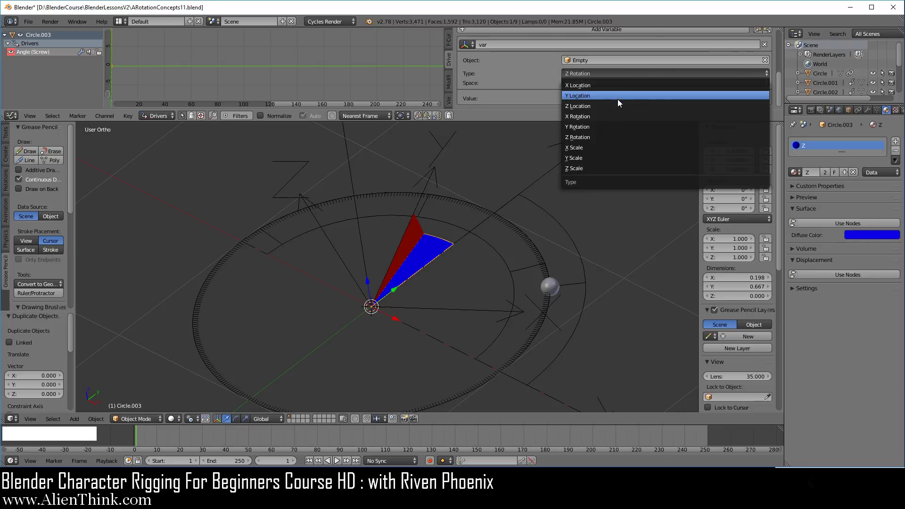
pyautogui.click(614, 127)
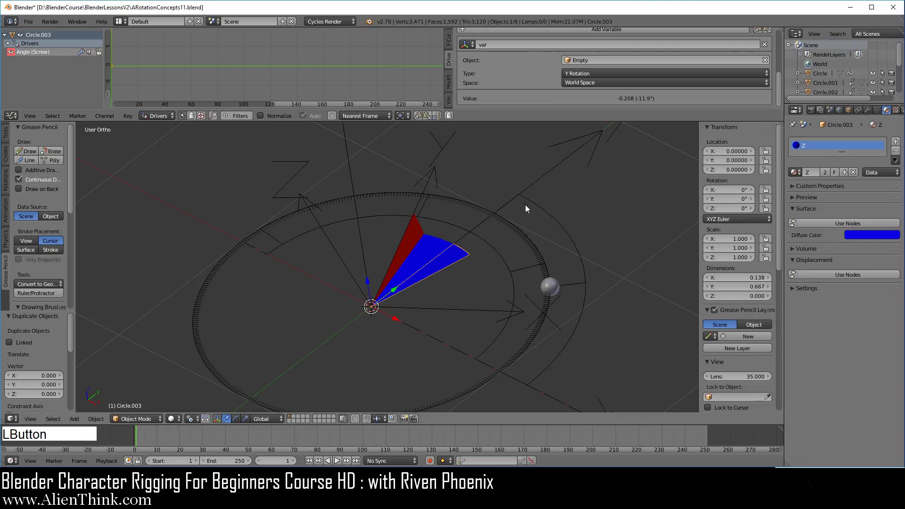
# Step: Make the duplicate wedge's material a single-user copy, rename it Y and set its diffuse colour to green
pyautogui.click(825, 172)
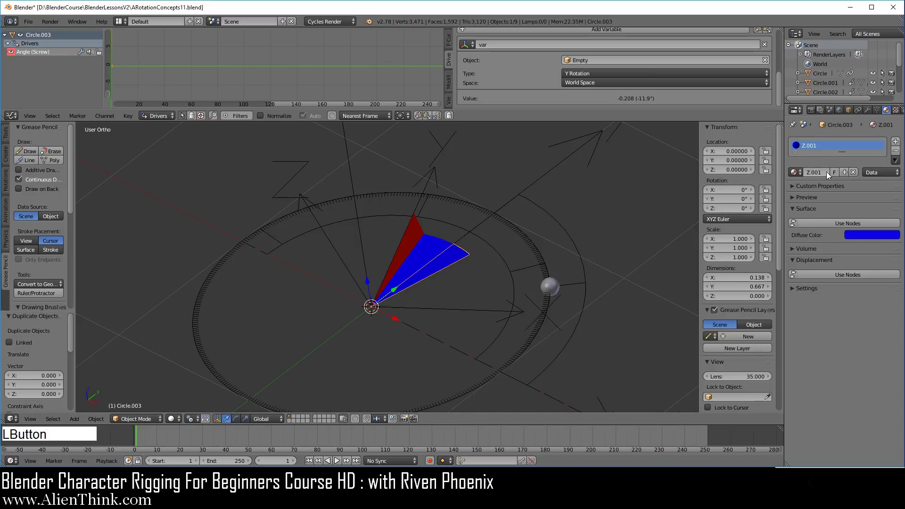
pyautogui.doubleClick(821, 144)
pyautogui.write('Y')
pyautogui.press('Return')
pyautogui.click(861, 233)
pyautogui.click(816, 131)
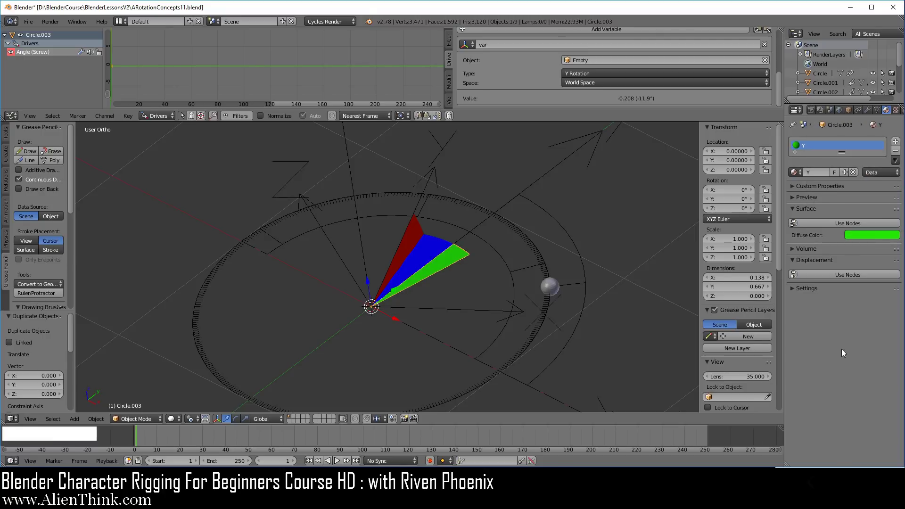
# Step: Set the axis of the green wedge's Screw modifier to Y
pyautogui.click(867, 111)
pyautogui.click(832, 185)
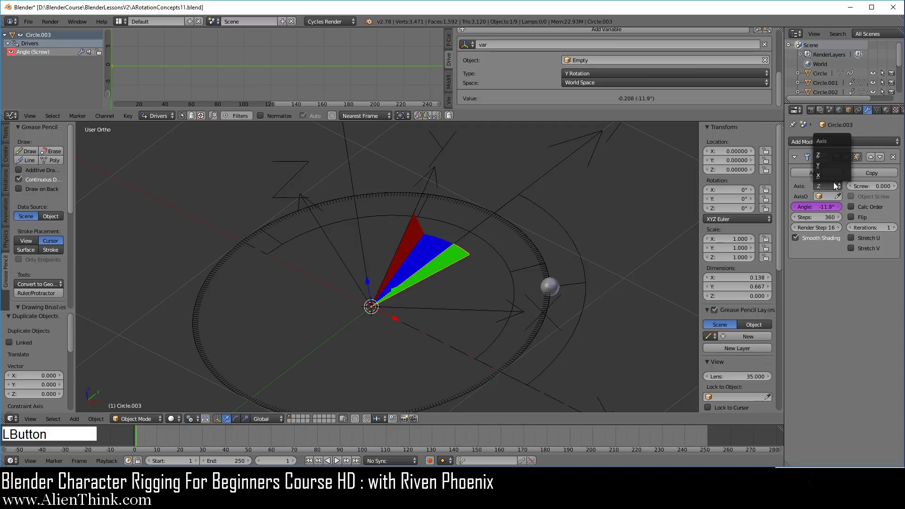
pyautogui.click(833, 165)
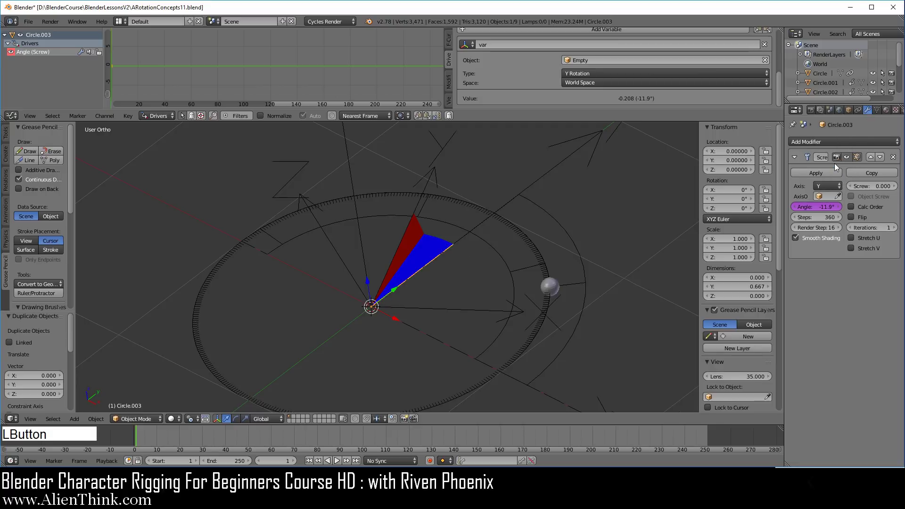
# Step: Add a Copy Rotation constraint to the green wedge, target the original Empty and restrict it to the Z axis
pyautogui.click(858, 109)
pyautogui.click(852, 141)
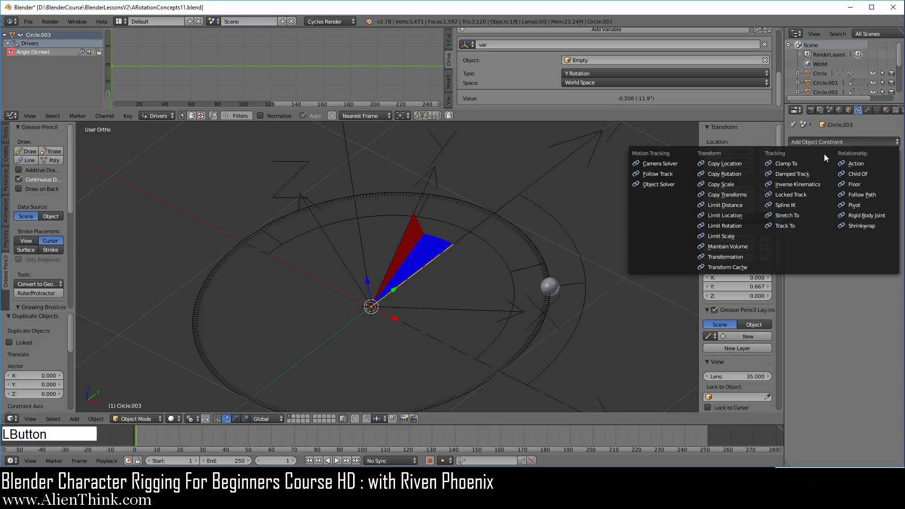
pyautogui.click(747, 174)
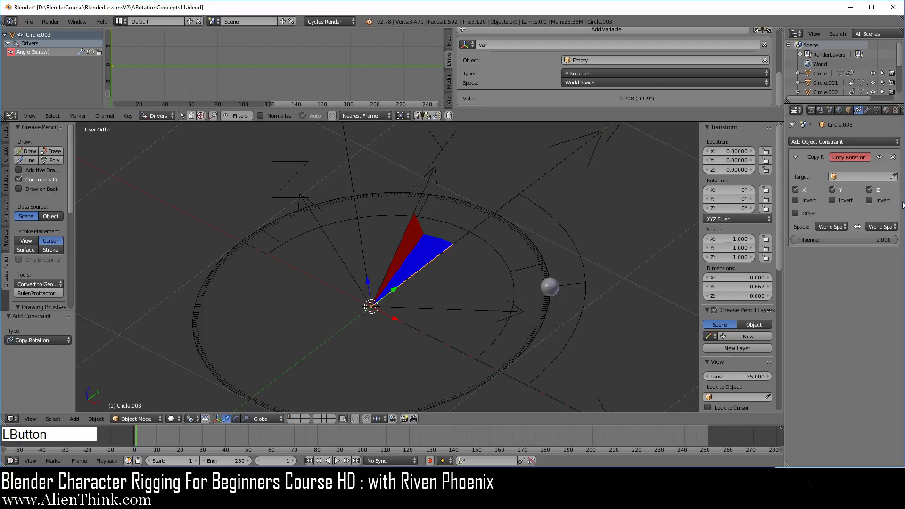
pyautogui.click(893, 176)
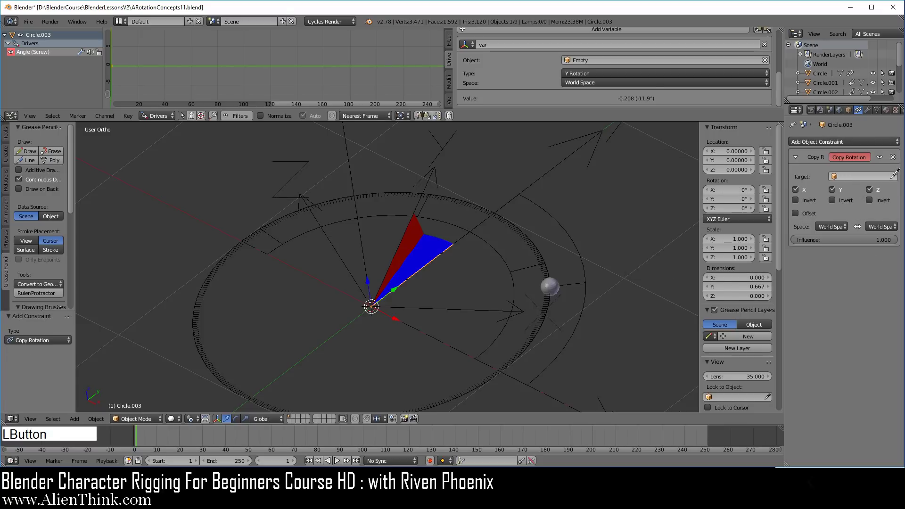
pyautogui.click(343, 252)
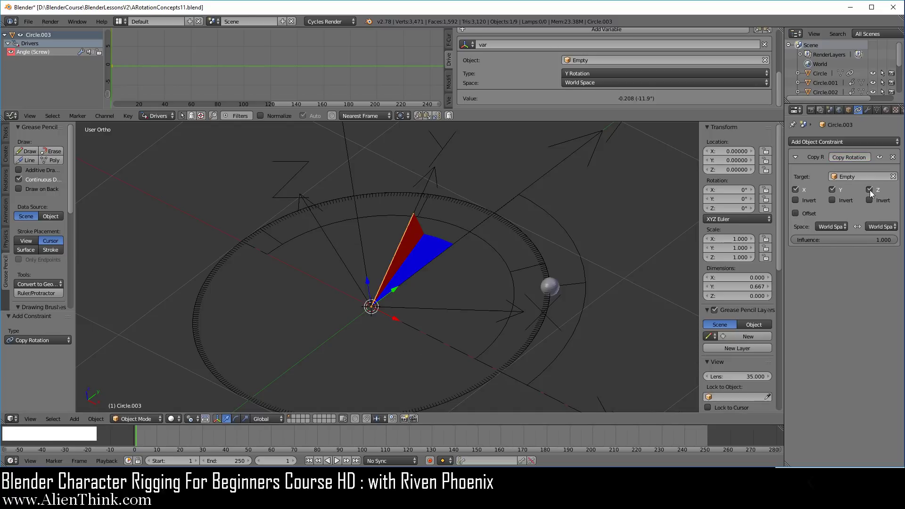
pyautogui.click(832, 189)
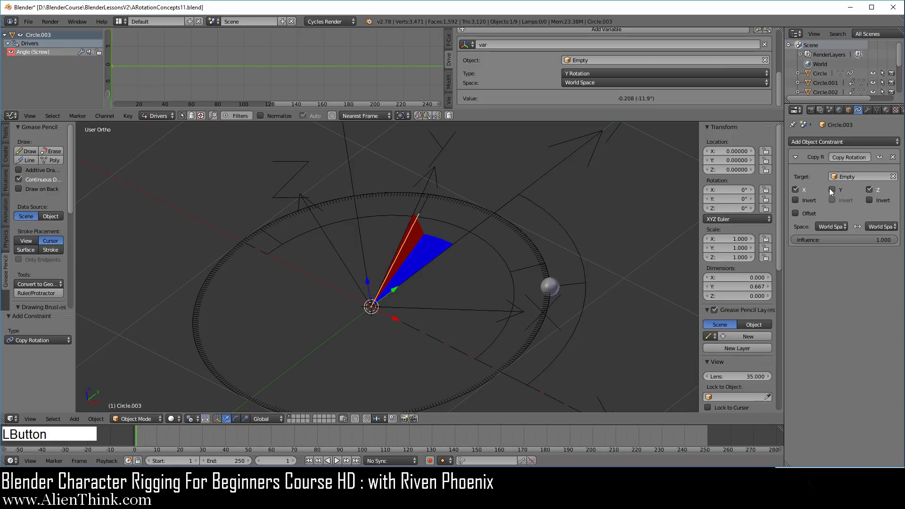
pyautogui.click(803, 189)
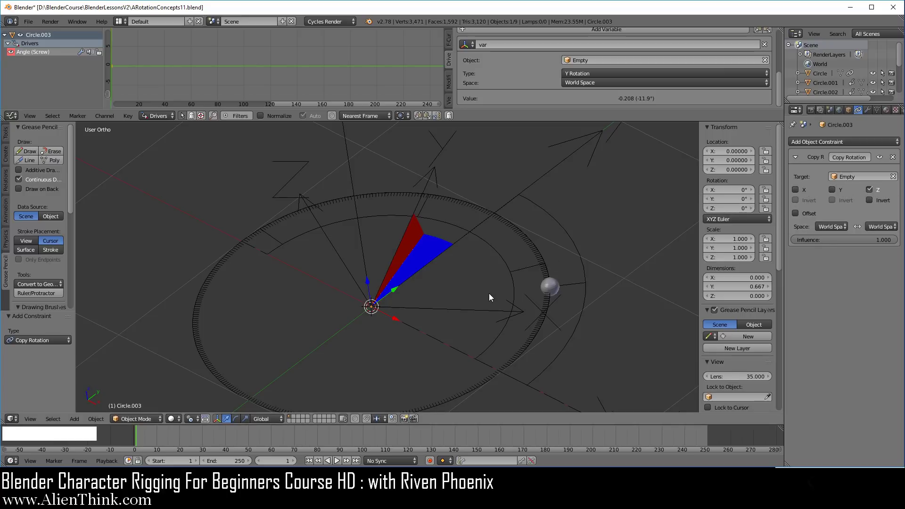
# Step: Rotate the green wedge's edge 90° clockwise about the 3D Cursor in top view onto the X axis, and set the pivot to Median Point
pyautogui.press('KP_7')
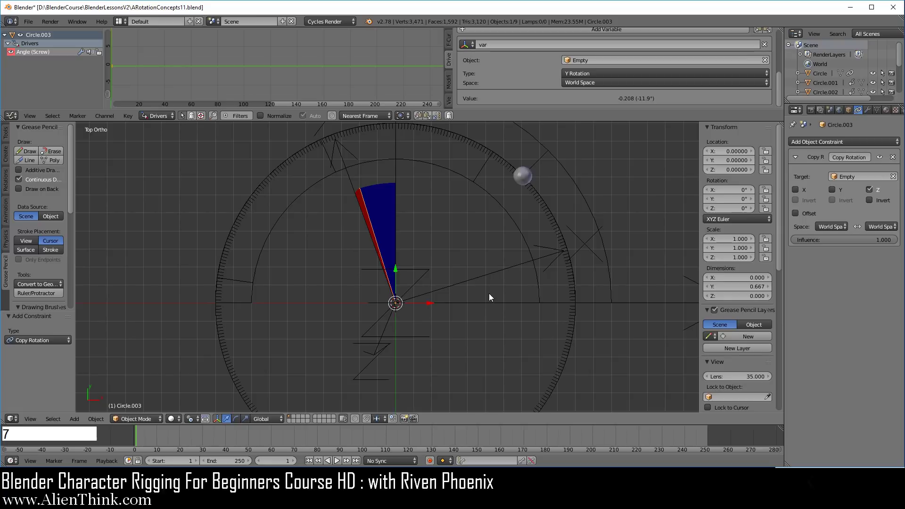
pyautogui.press('Tab')
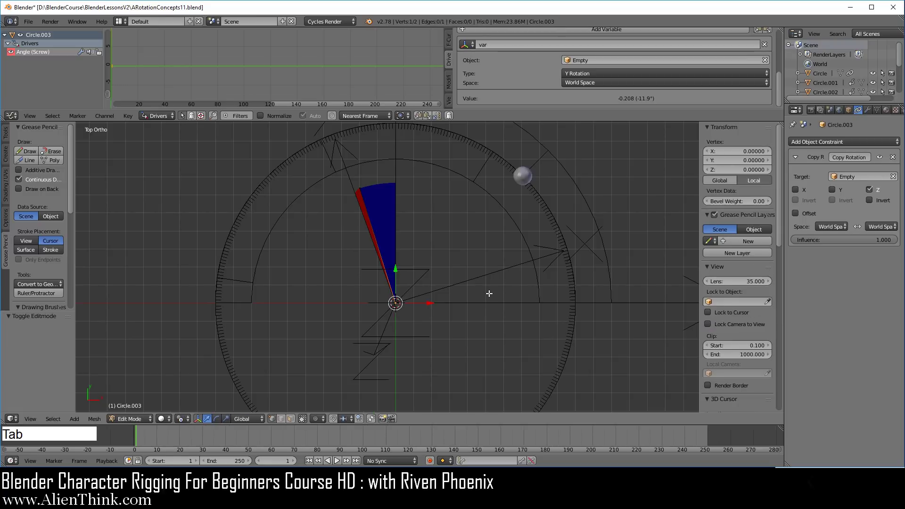
pyautogui.press('a')
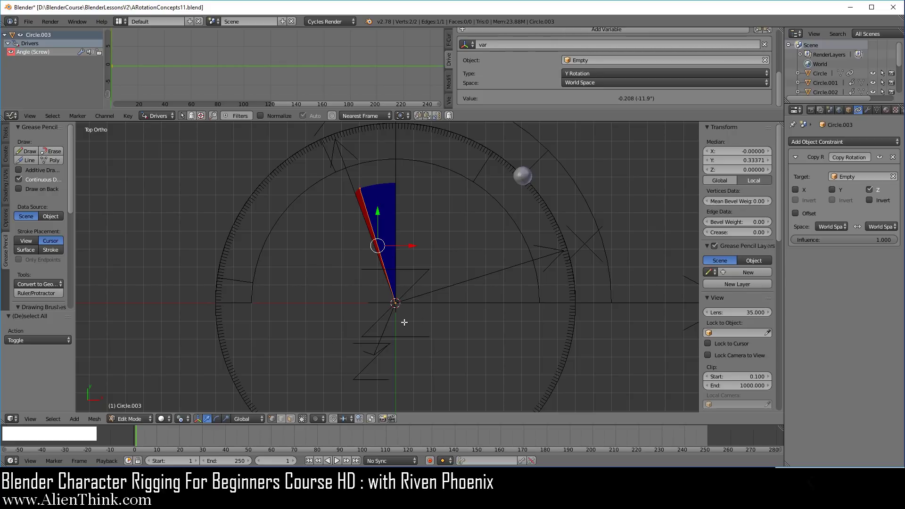
pyautogui.click(179, 418)
pyautogui.click(205, 396)
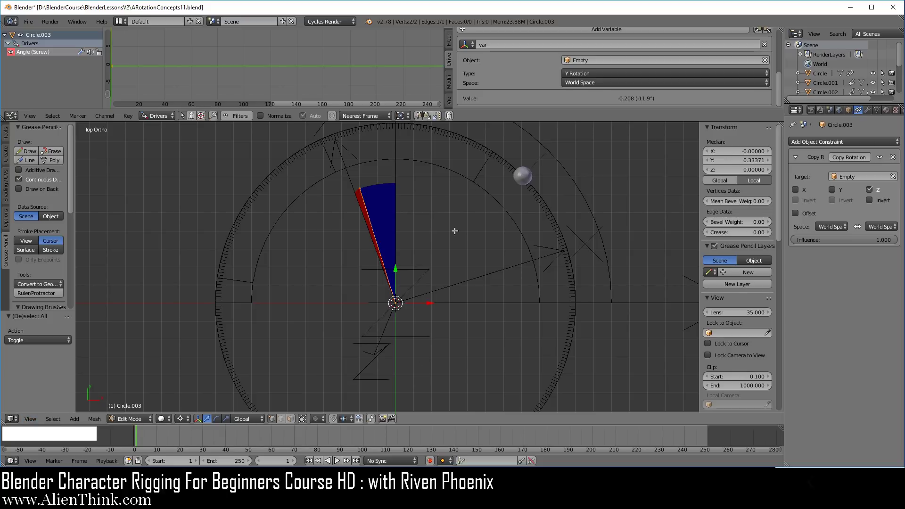
pyautogui.press('r')
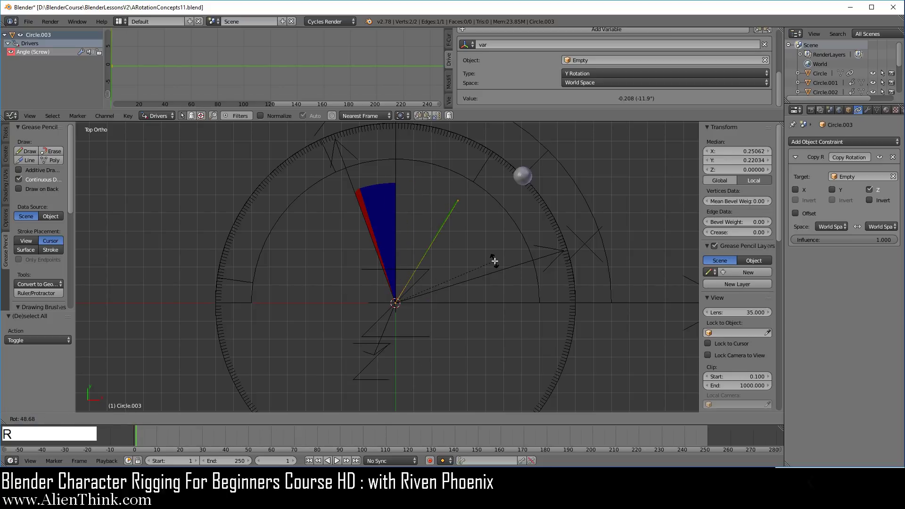
pyautogui.press('ctrl')
pyautogui.keyDown('ctrl'); pyautogui.click(514, 344); pyautogui.keyUp('ctrl')
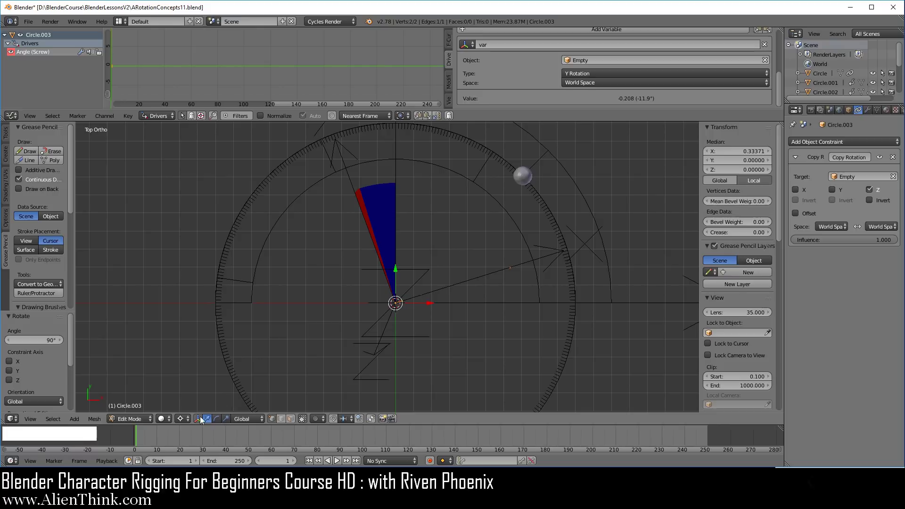
pyautogui.click(181, 419)
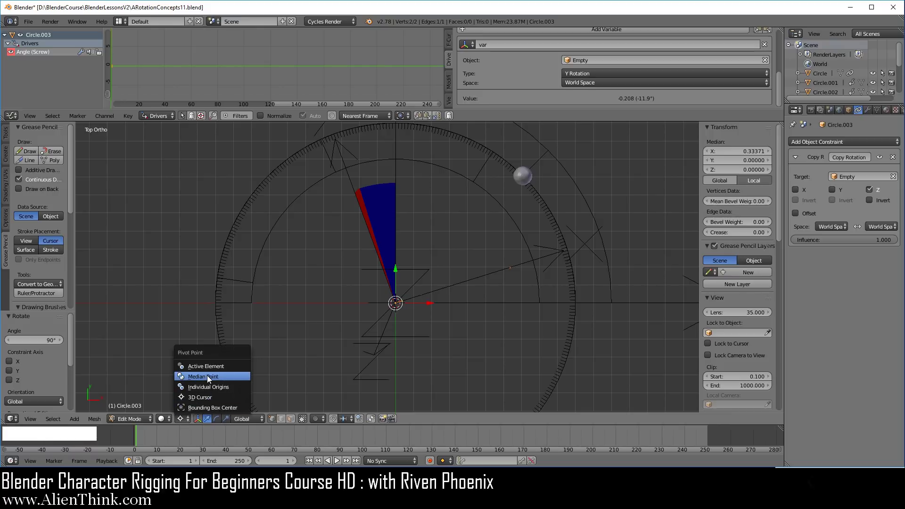
pyautogui.click(210, 375)
# Step: Try a free trackball rotation of the original Empty to test all three angle wedges, and cancel it
pyautogui.moveTo(346, 334); pyautogui.dragTo(438, 324, button='middle')
pyautogui.rightClick(333, 252)
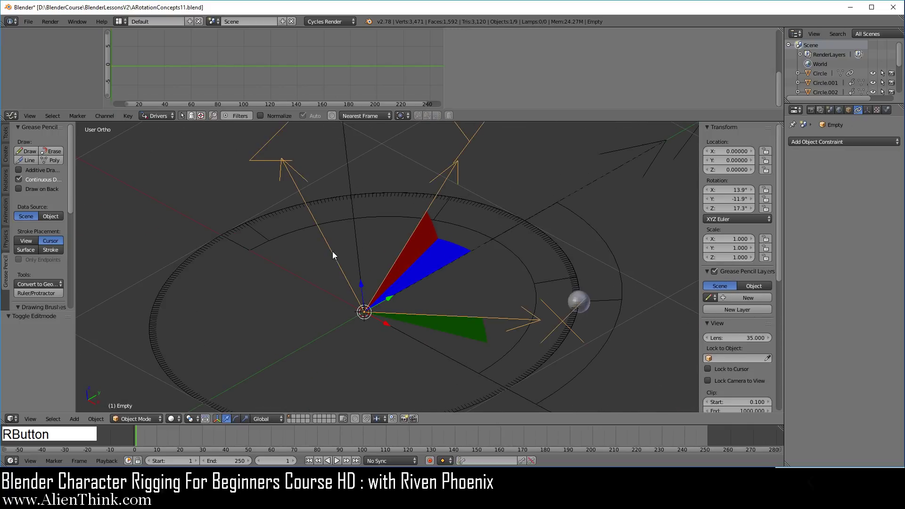
pyautogui.press('r')
pyautogui.press('r')
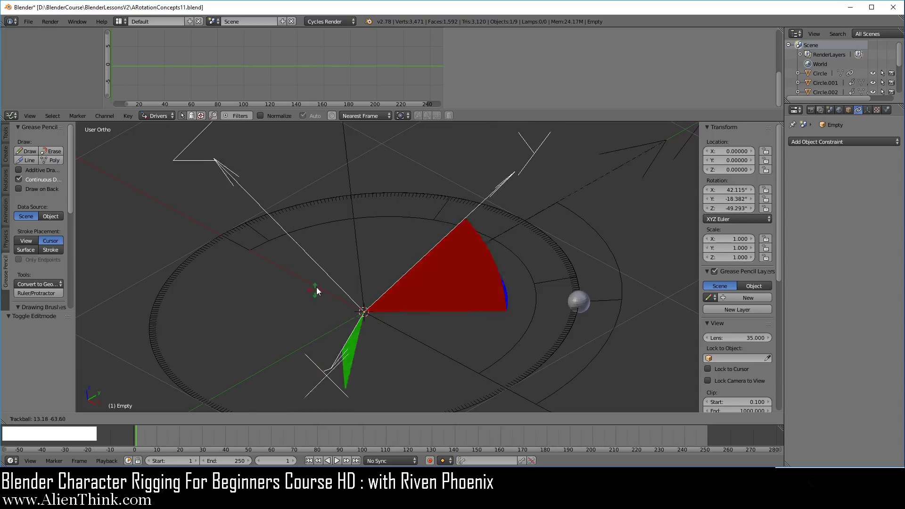
pyautogui.rightClick(366, 283)
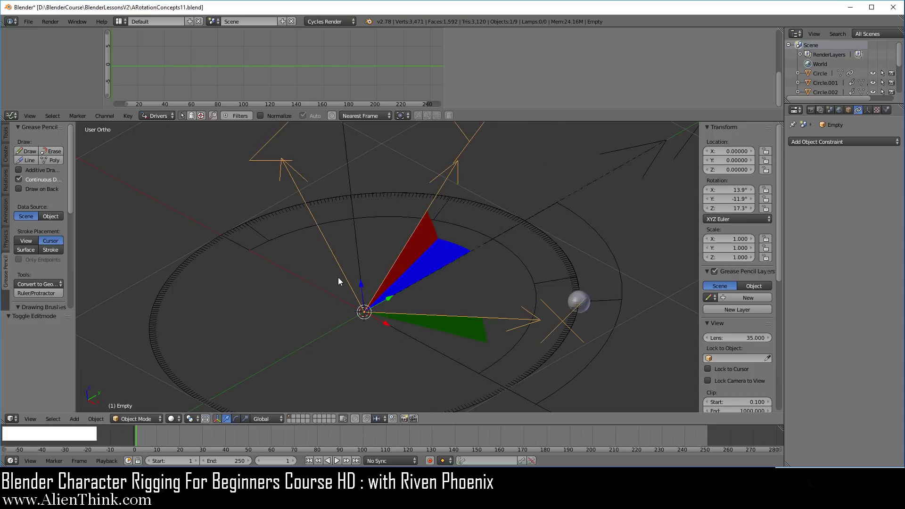
# Step: Clear the Empty's rotation and set its Z rotation to 45°
pyautogui.hotkey('alt', 'r')
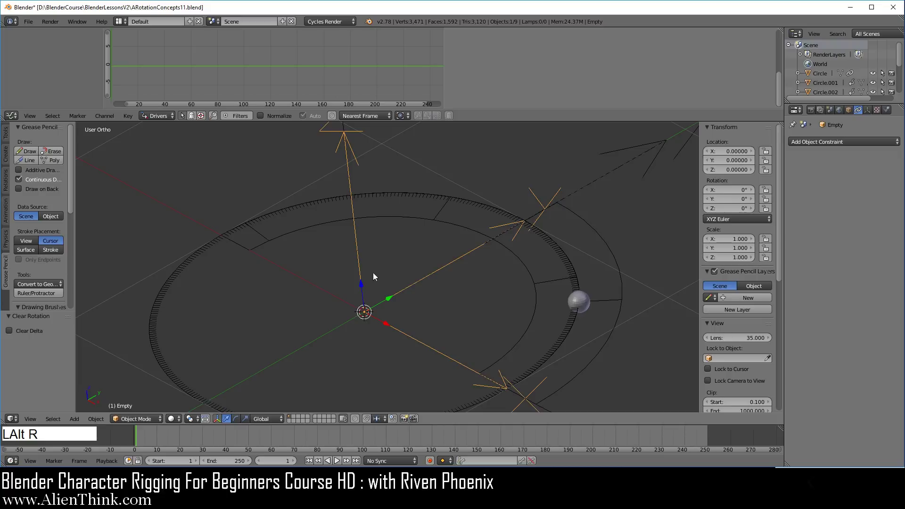
pyautogui.click(735, 207)
pyautogui.write('45')
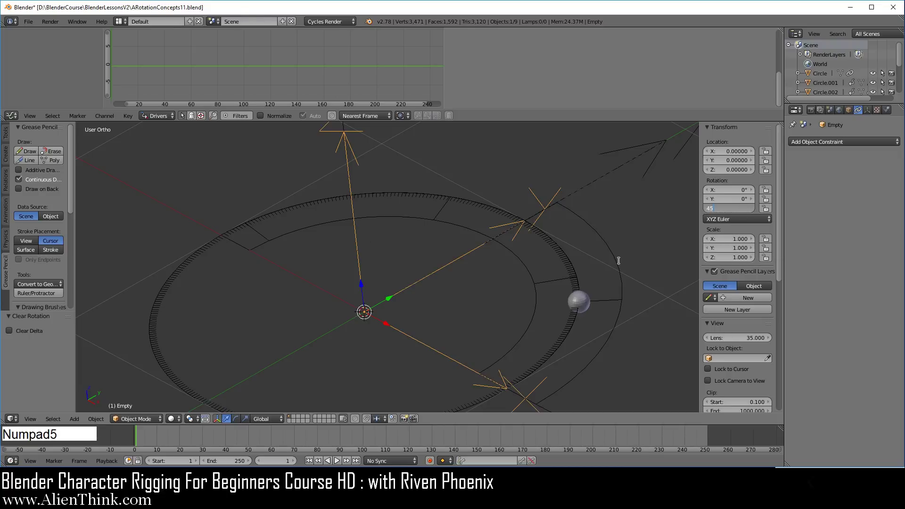
pyautogui.press('KP_Enter')
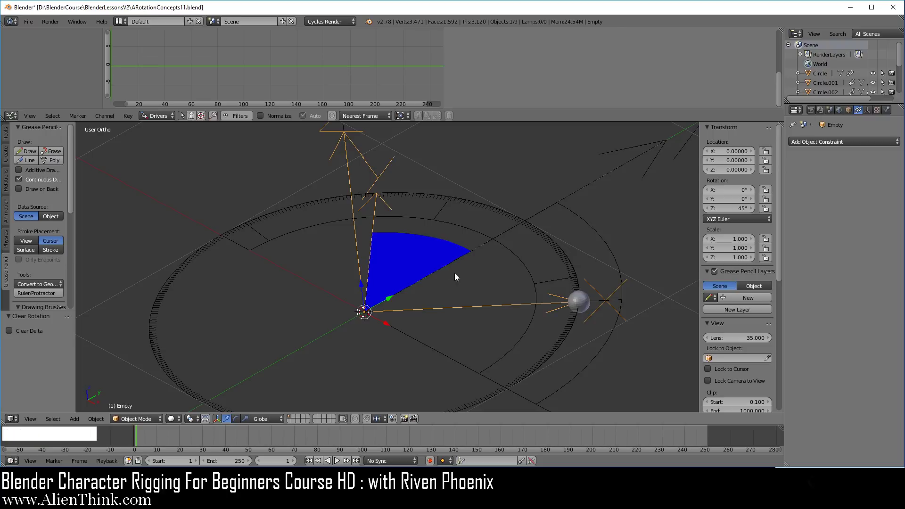
# Step: Examine the blue wedge, the inner and outer protractor arcs and the dial ring, selecting each to inspect its driver or constraint
pyautogui.rightClick(417, 240)
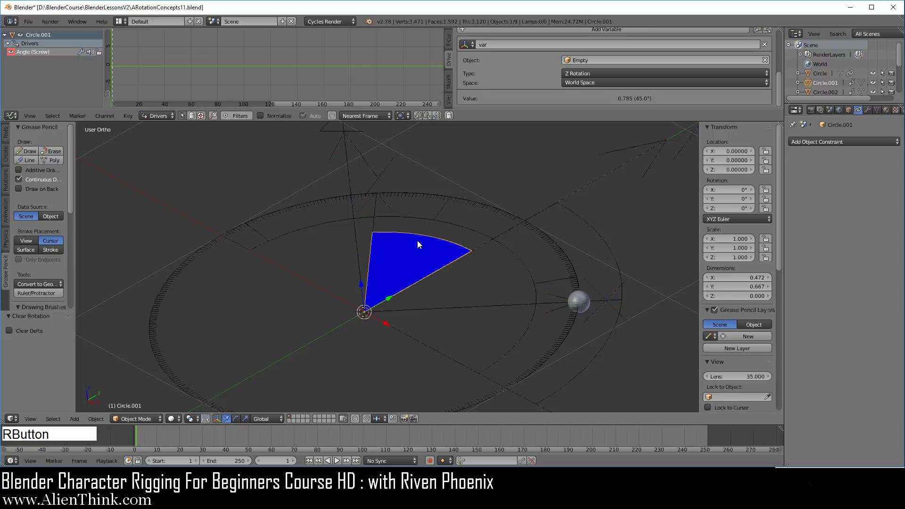
pyautogui.click(779, 80)
pyautogui.rightClick(529, 276)
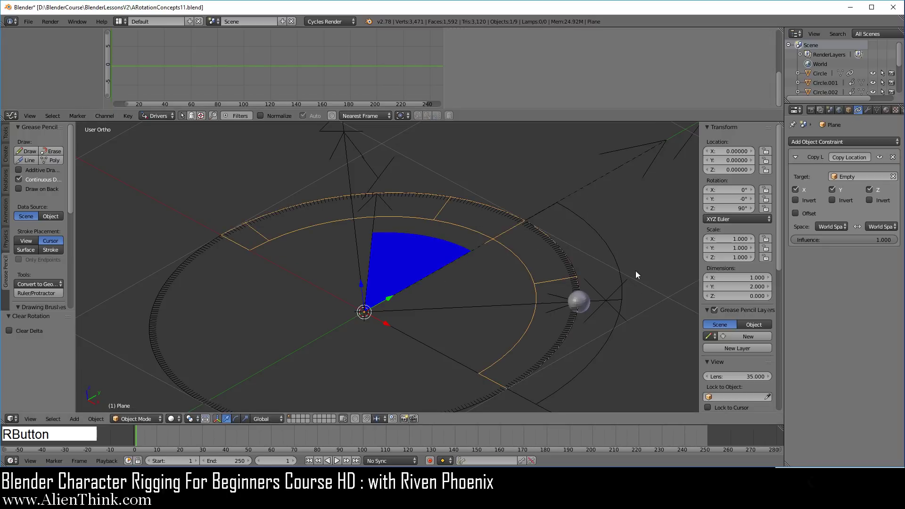
pyautogui.rightClick(606, 245)
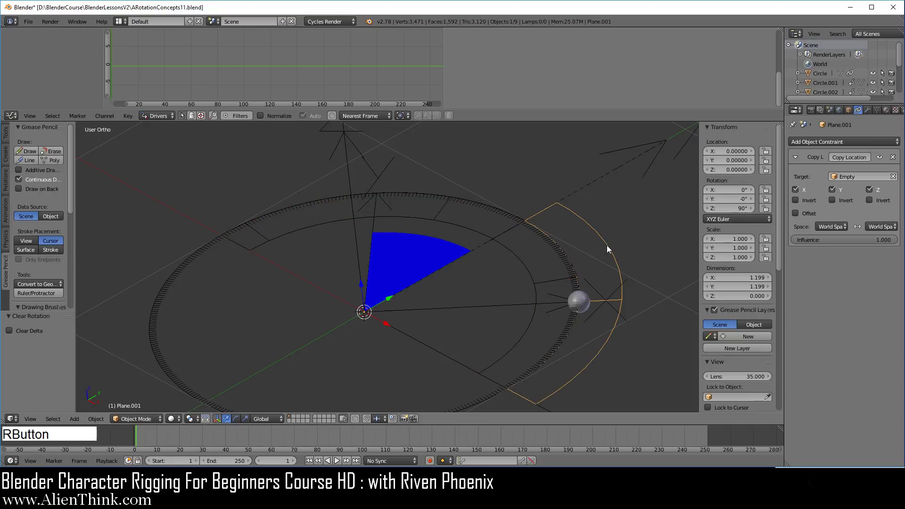
pyautogui.rightClick(502, 215)
pyautogui.scroll(-1, 513, 306)
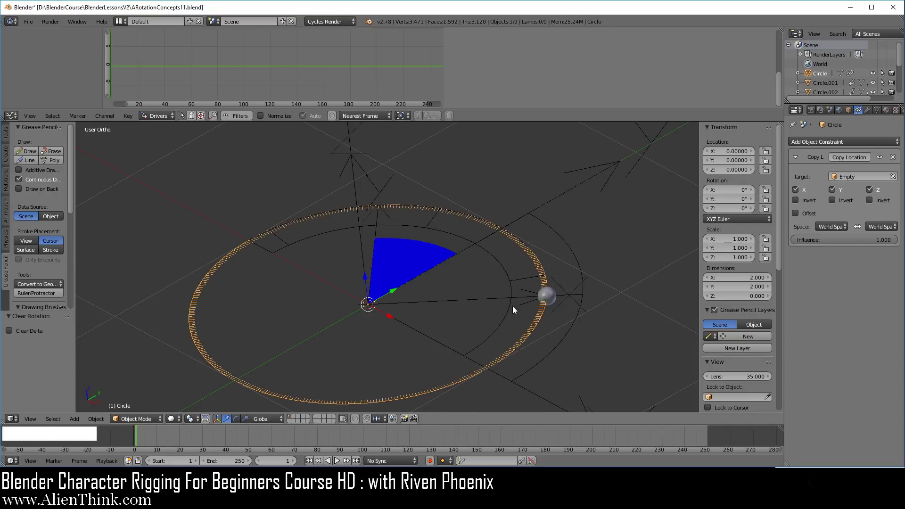
pyautogui.rightClick(402, 264)
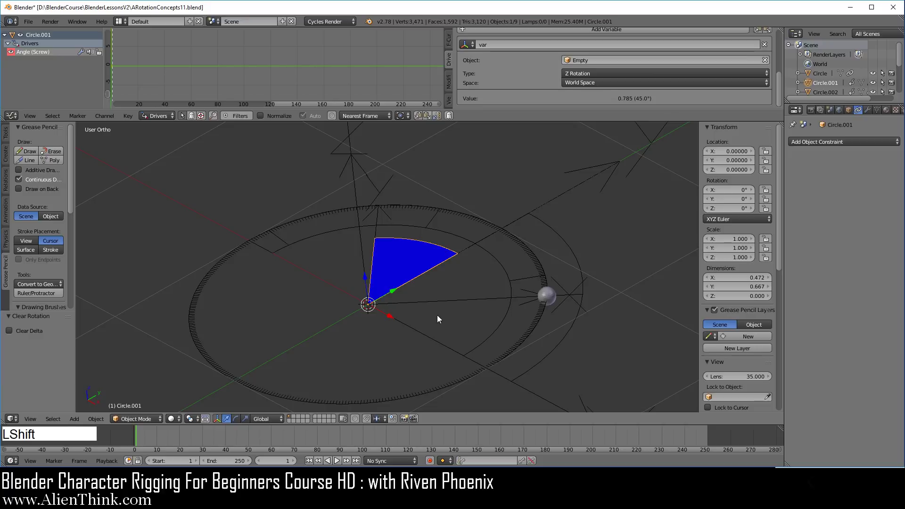
pyautogui.keyDown('shift'); pyautogui.moveTo(438, 317); pyautogui.dragTo(491, 331, button='middle'); pyautogui.keyUp('shift')
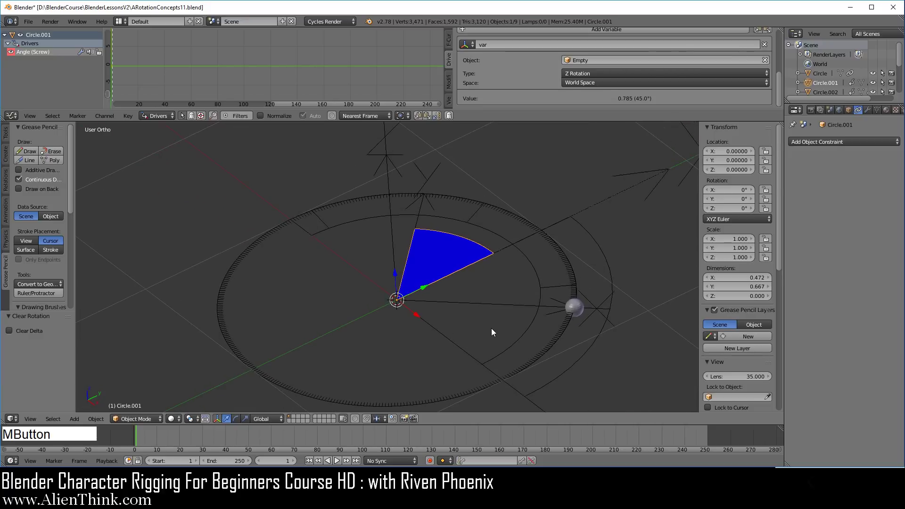
# Step: Clear the Empty's rotation and collapse the Drivers editor to enlarge the 3D view
pyautogui.rightClick(400, 174)
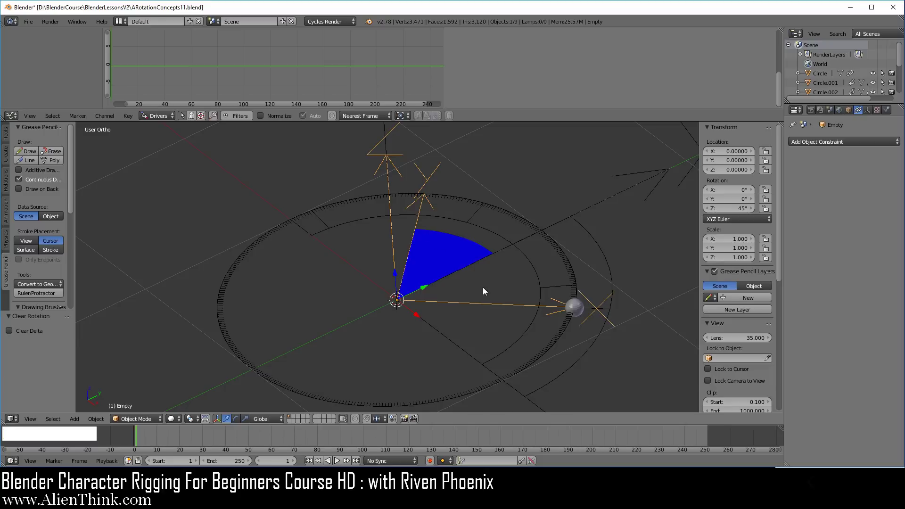
pyautogui.hotkey('alt', 'r')
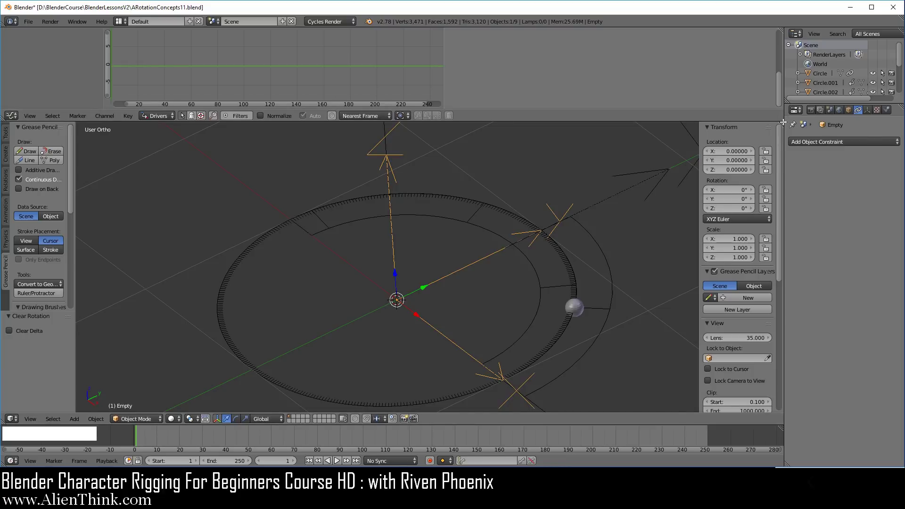
pyautogui.moveTo(782, 122); pyautogui.dragTo(780, 111)
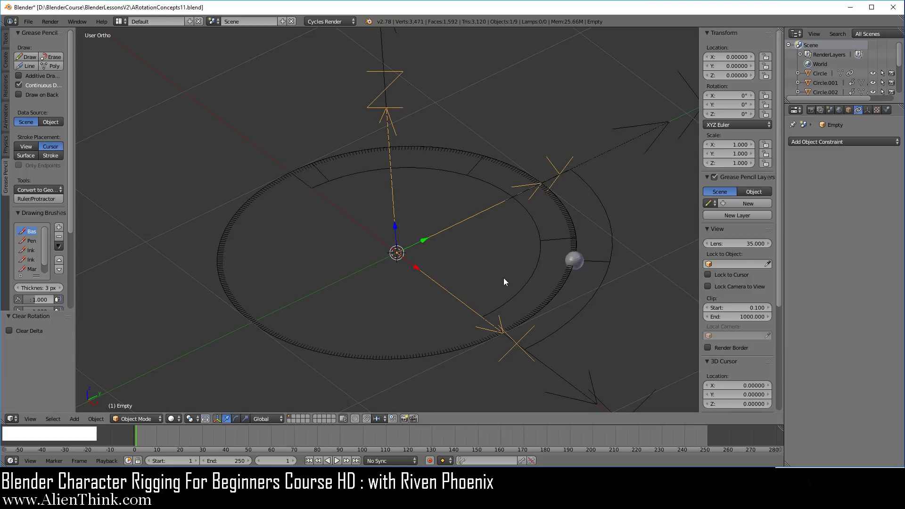
# Step: Reset the 3D cursor to the world origin and add a mesh circle there in top view
pyautogui.hotkey('shift', 'c')
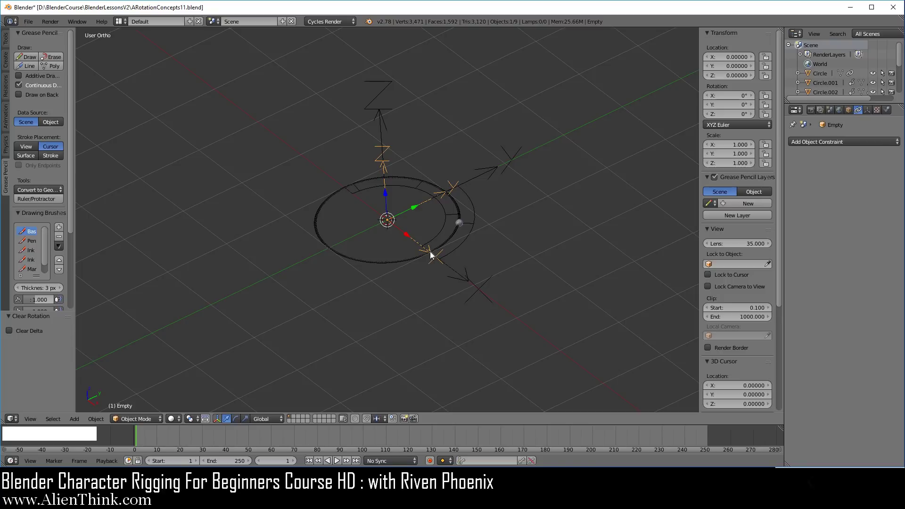
pyautogui.press('KP_7')
pyautogui.scroll(6, 446, 267)
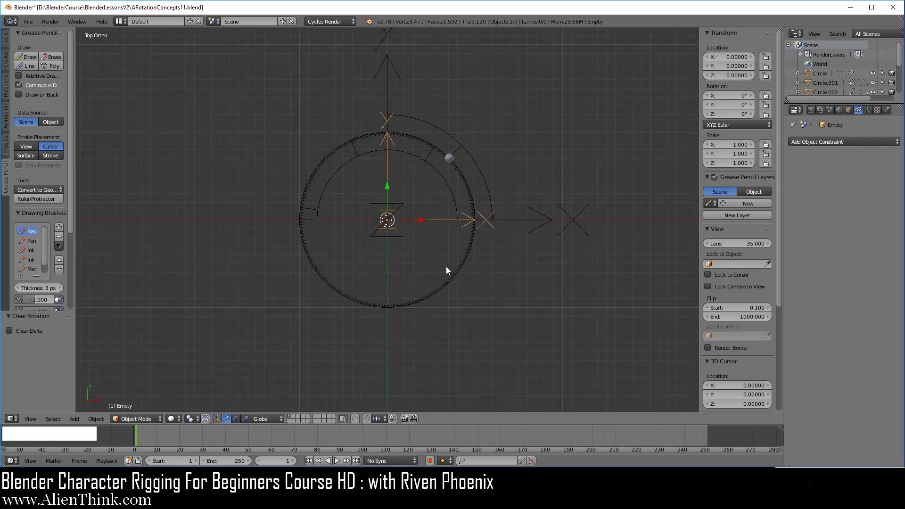
pyautogui.press('shift')
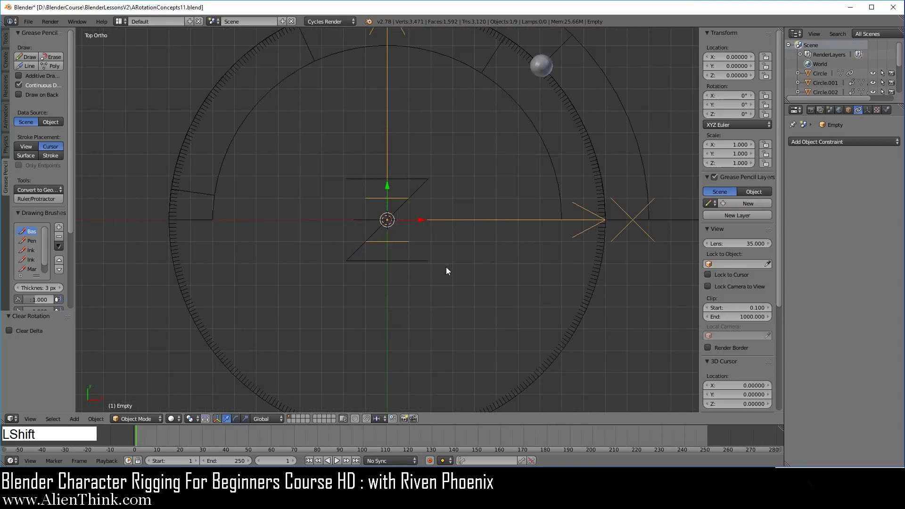
pyautogui.hotkey('shift', 'a')
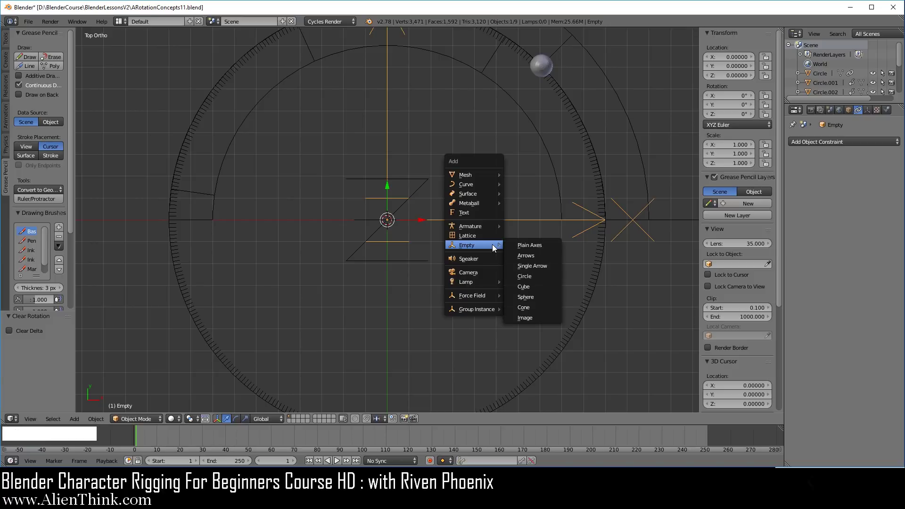
pyautogui.moveTo(490, 175)
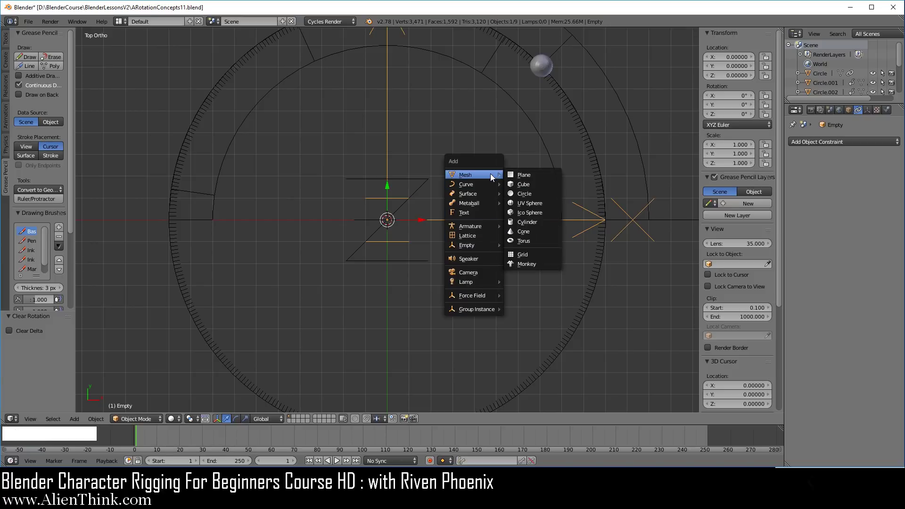
pyautogui.click(545, 193)
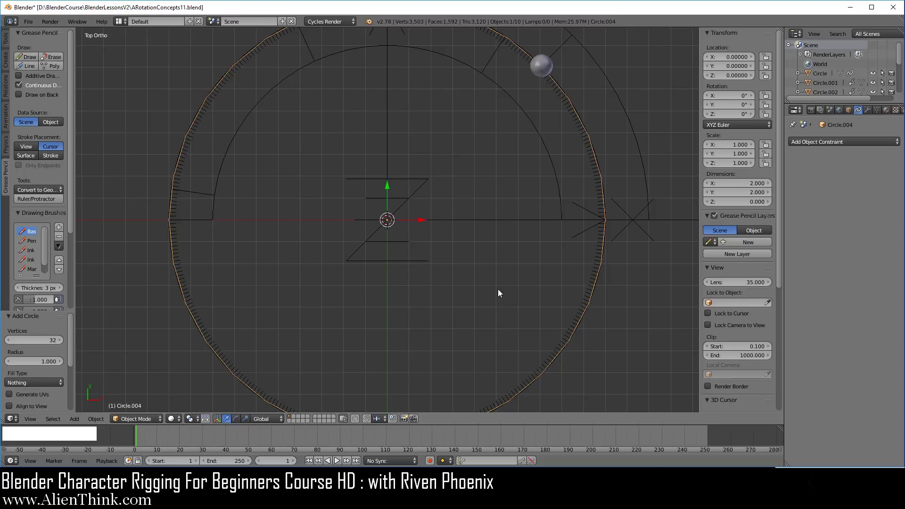
# Step: Scale all of the new circle's vertices down to about 0.32 in Edit Mode
pyautogui.press('Tab')
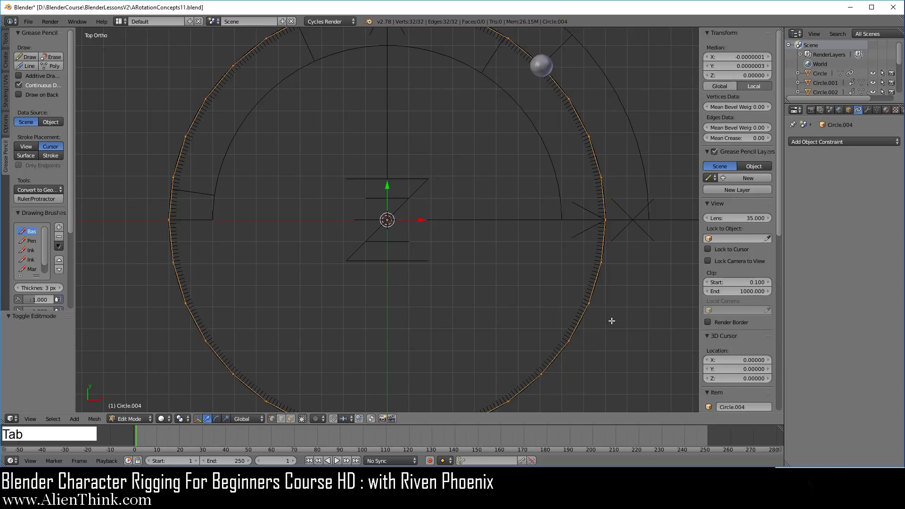
pyautogui.press('s')
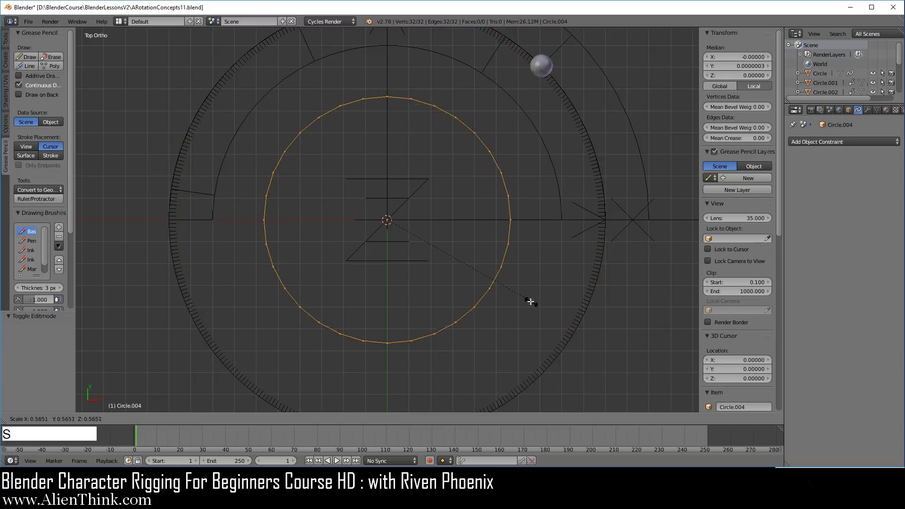
pyautogui.click(464, 278)
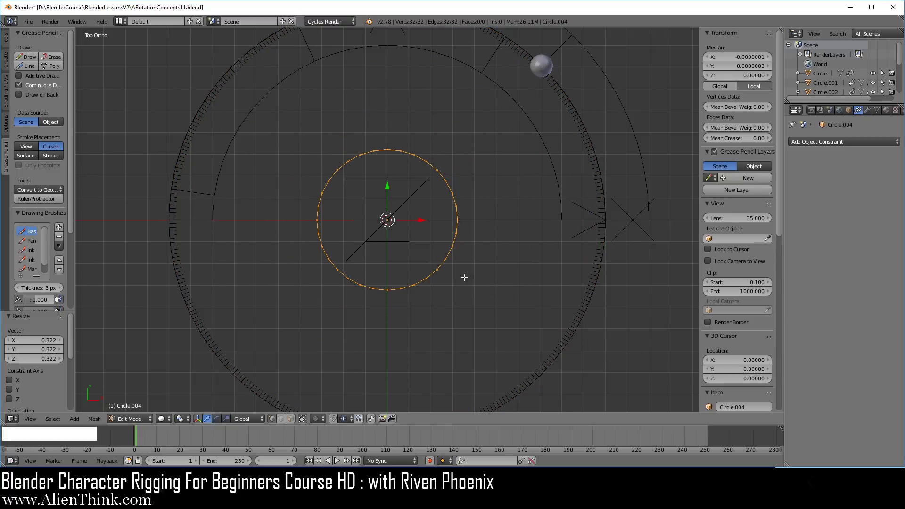
# Step: Extrude only the small circle's vertices, scale them outward by about 1.2 into radial tick marks, and select the whole mesh
pyautogui.hotkey('alt', 'e')
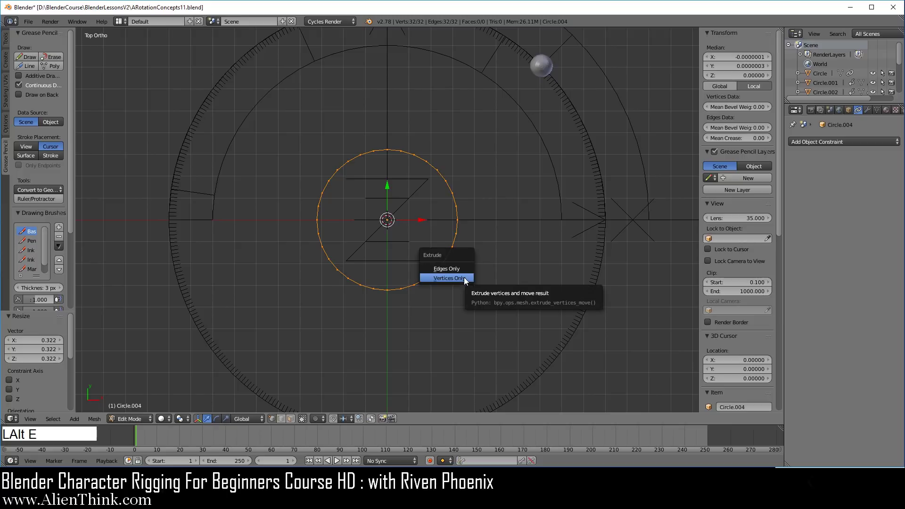
pyautogui.click(463, 277)
pyautogui.rightClick(488, 275)
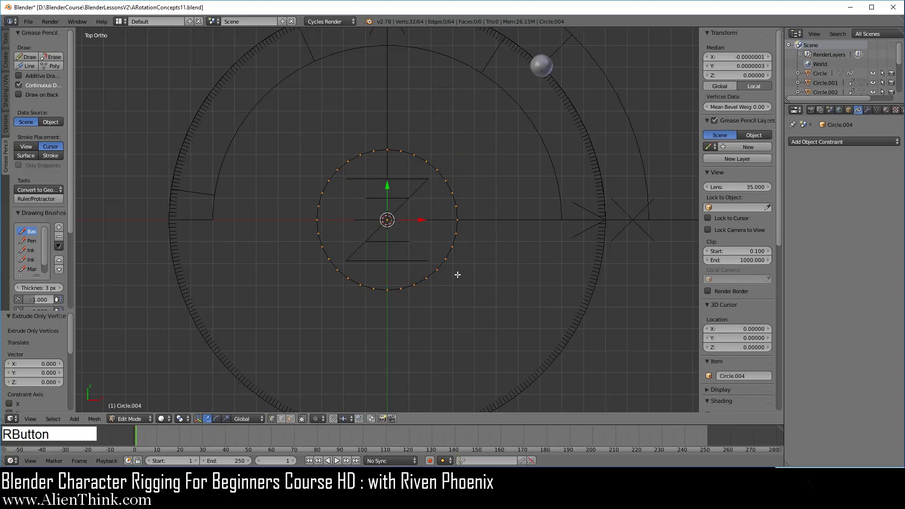
pyautogui.press('s')
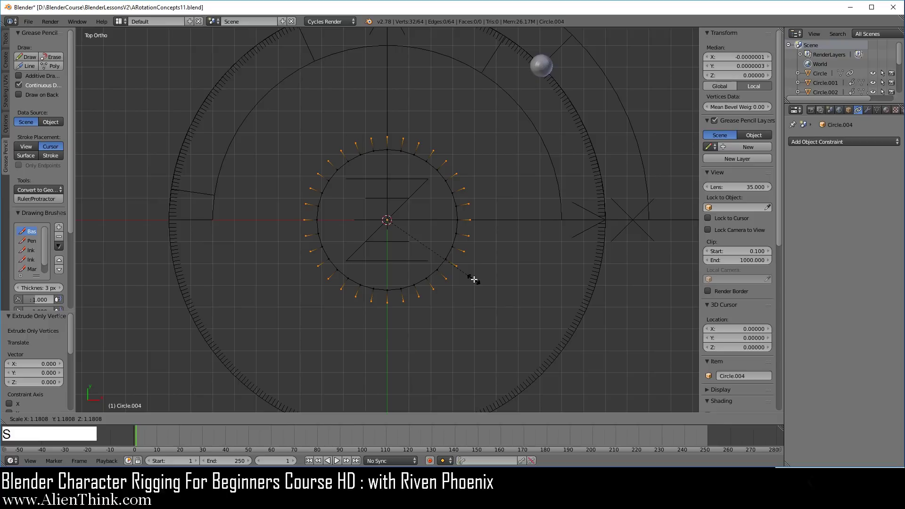
pyautogui.click(473, 278)
pyautogui.press('a')
pyautogui.press('a')
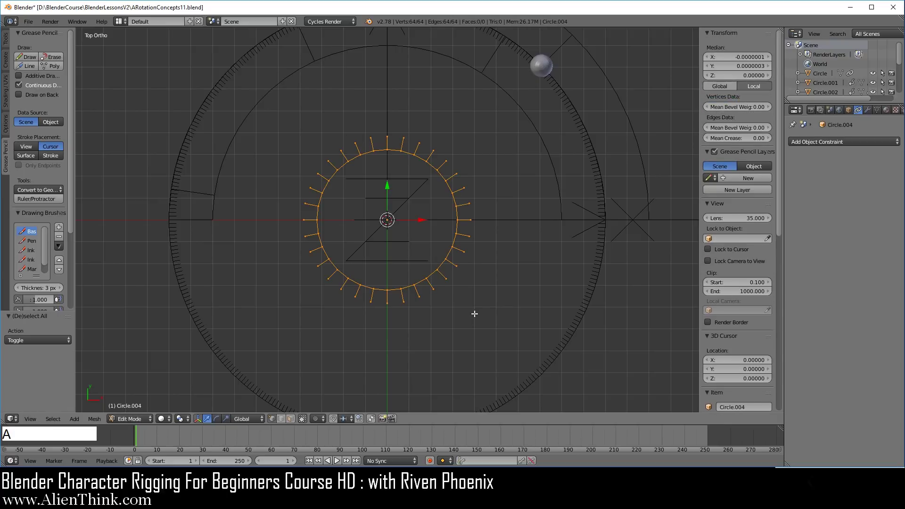
# Step: In front view, extrude the whole ticked circle and raise the new vertices about 0.075 along Z to form a band
pyautogui.press('KP_1')
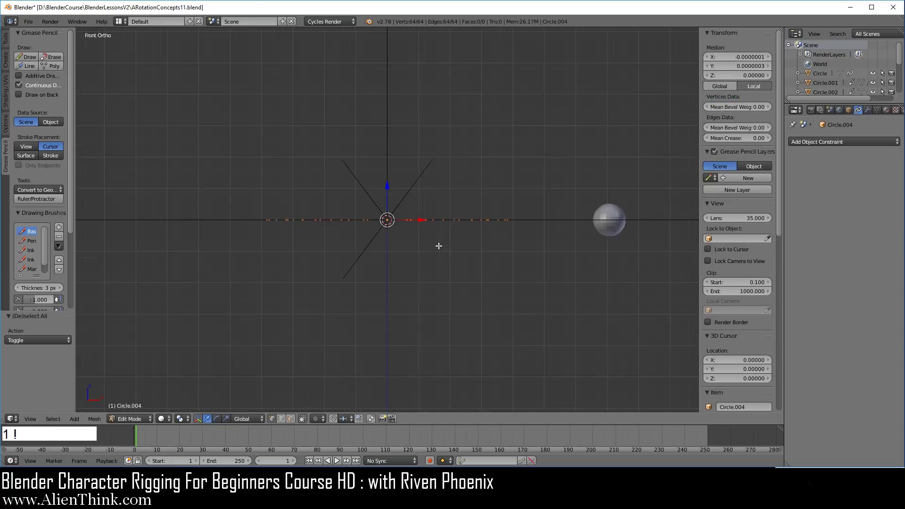
pyautogui.press('e')
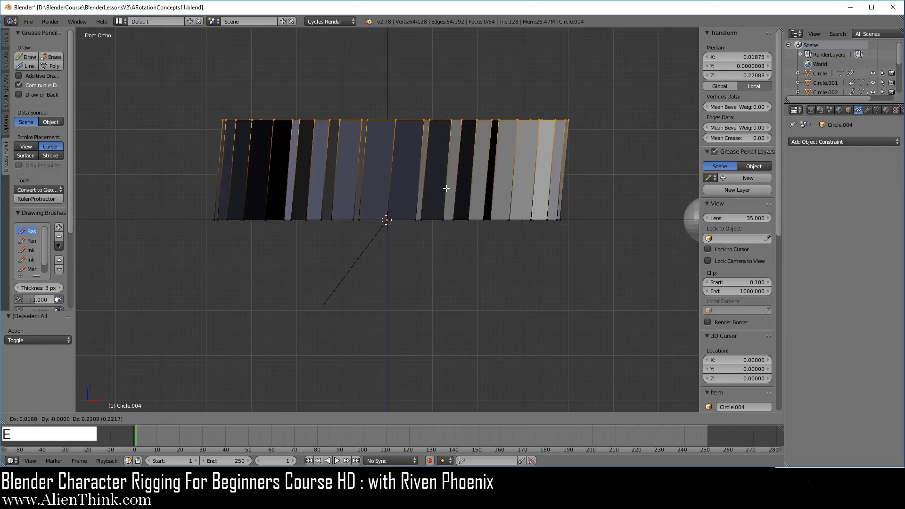
pyautogui.rightClick(412, 137)
pyautogui.moveTo(388, 187); pyautogui.dragTo(390, 155)
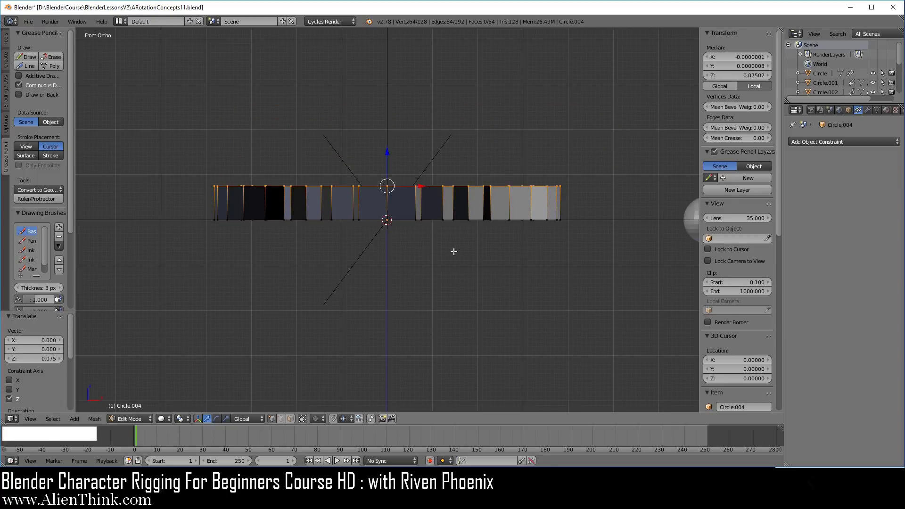
# Step: Select the band's entire mesh, lower it about 0.036 along Z to centre it on the origin, and return to Object Mode
pyautogui.press('a')
pyautogui.press('a')
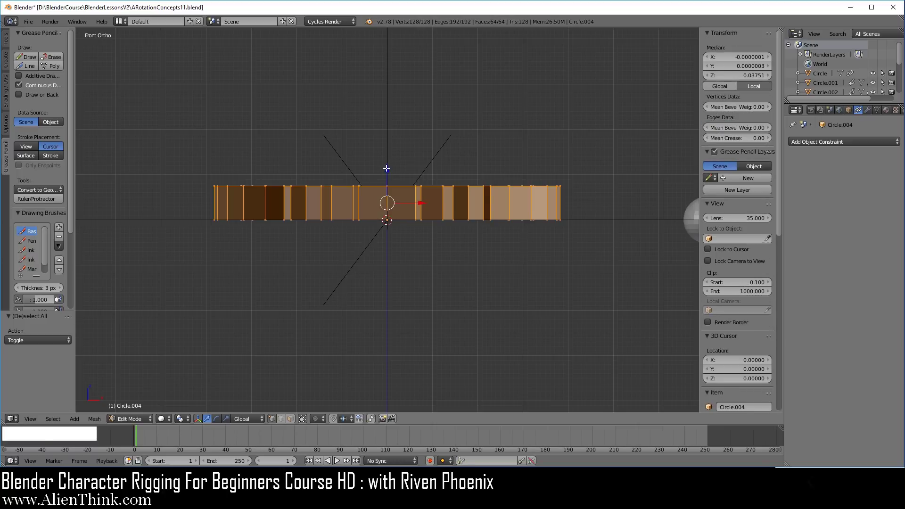
pyautogui.moveTo(388, 166); pyautogui.dragTo(383, 186)
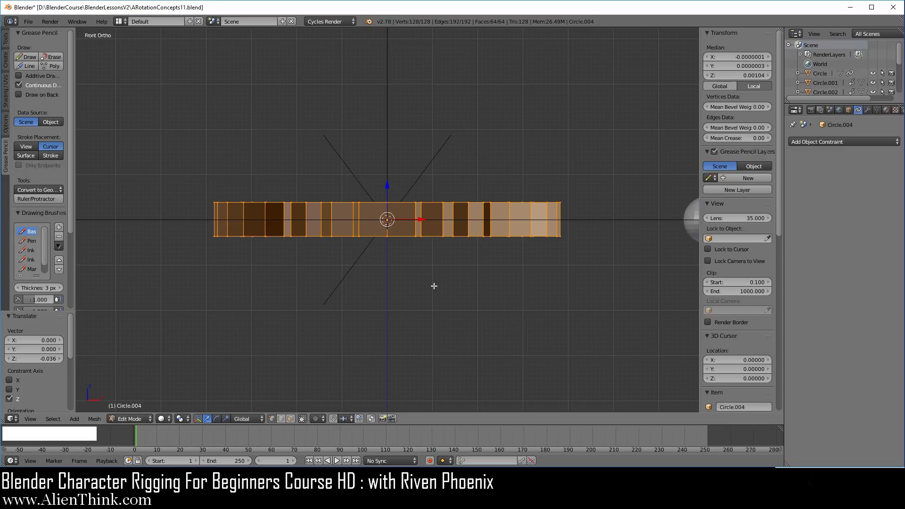
pyautogui.press('Tab')
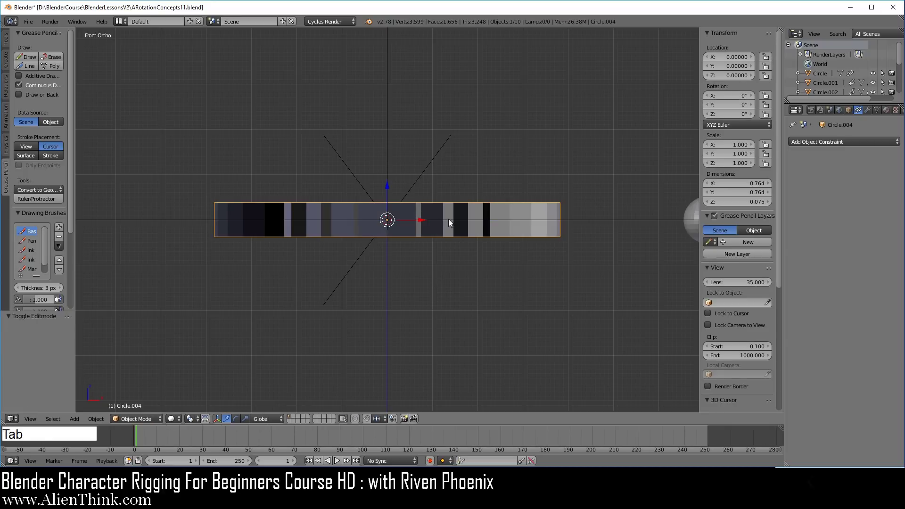
# Step: Assign the existing blue Z material to the ticked ring
pyautogui.moveTo(448, 218); pyautogui.dragTo(369, 220, button='middle')
pyautogui.scroll(-2, 418, 252)
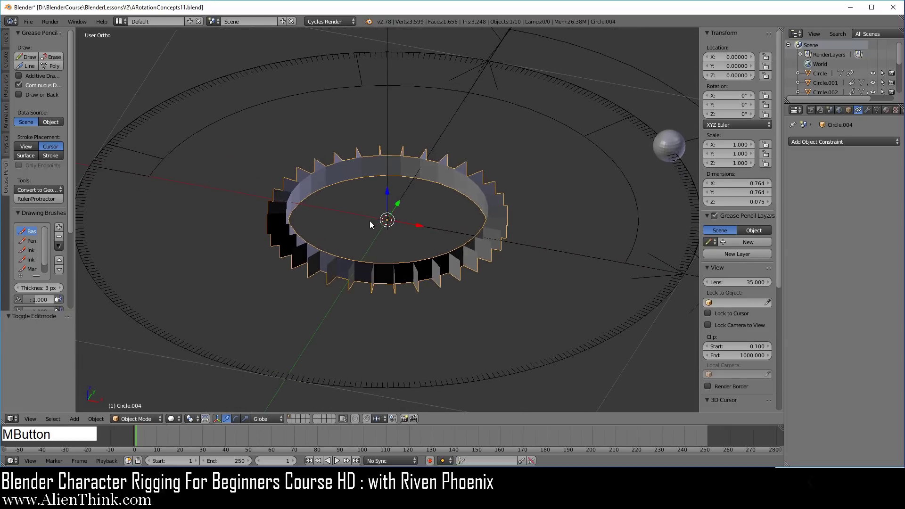
pyautogui.click(886, 114)
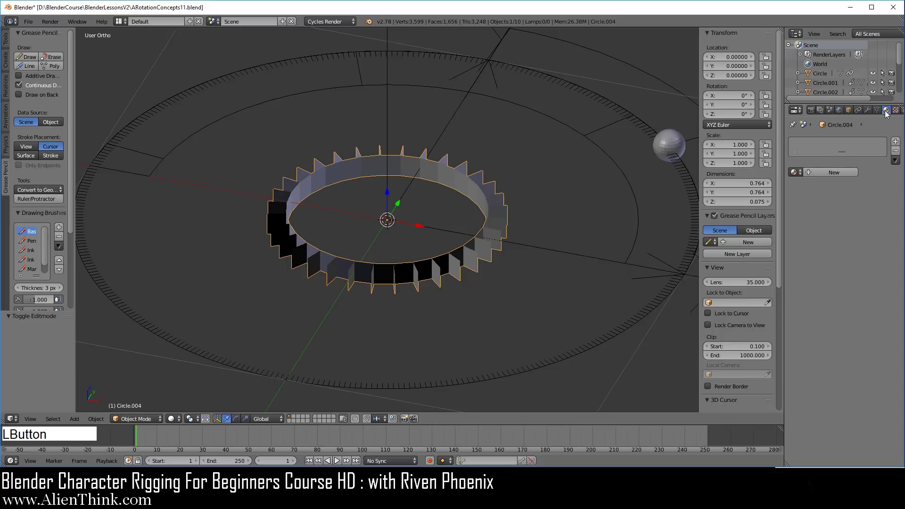
pyautogui.click(793, 172)
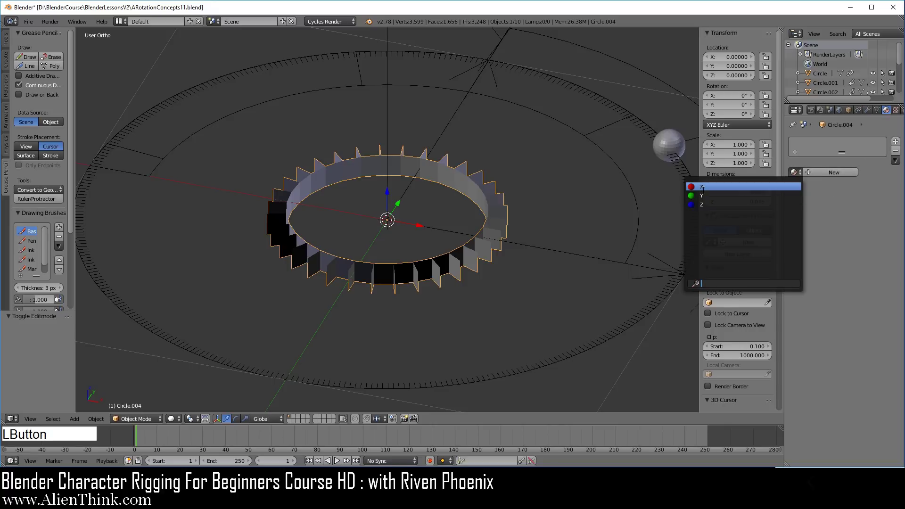
pyautogui.click(702, 205)
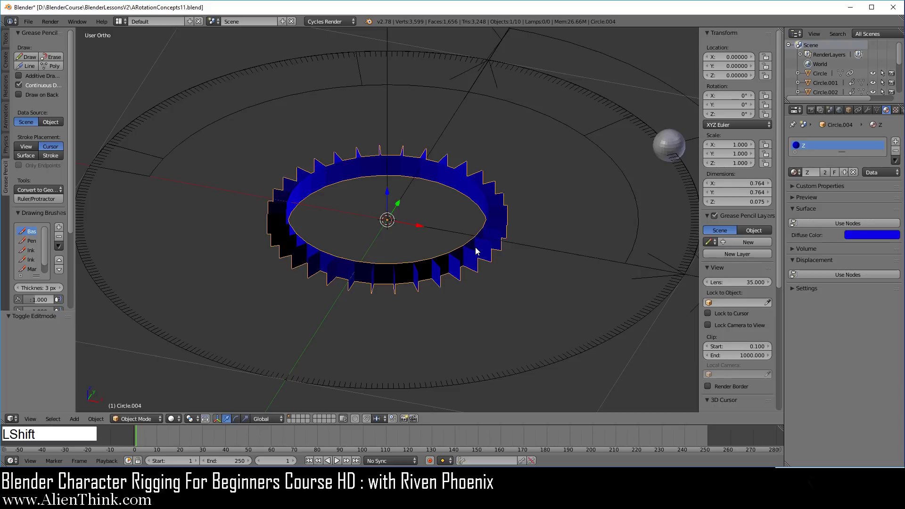
# Step: Duplicate the blue ring in place and scale the copy's mesh to about 0.808 in Edit Mode
pyautogui.hotkey('shift', 'd')
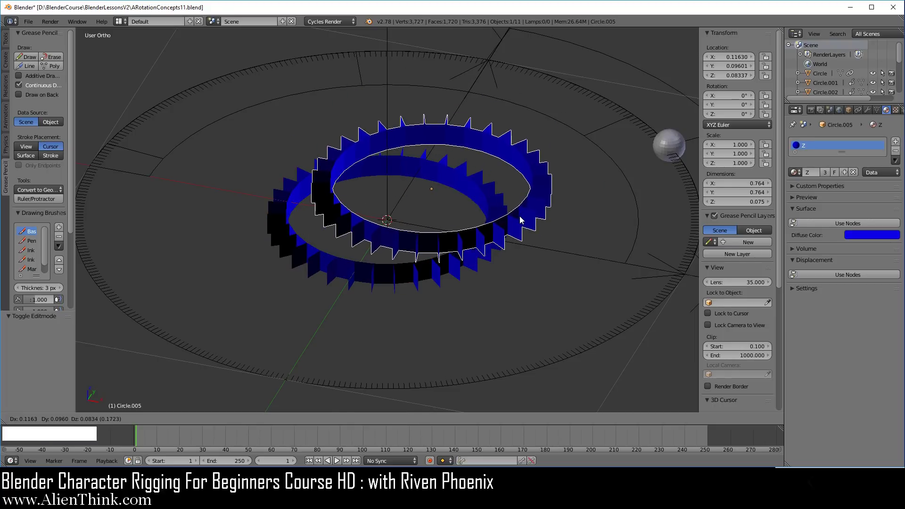
pyautogui.rightClick(576, 285)
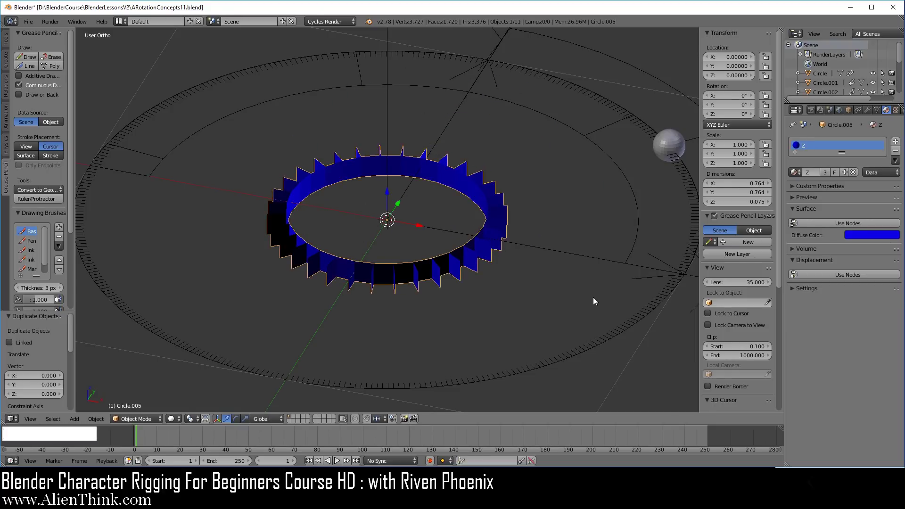
pyautogui.press('Tab')
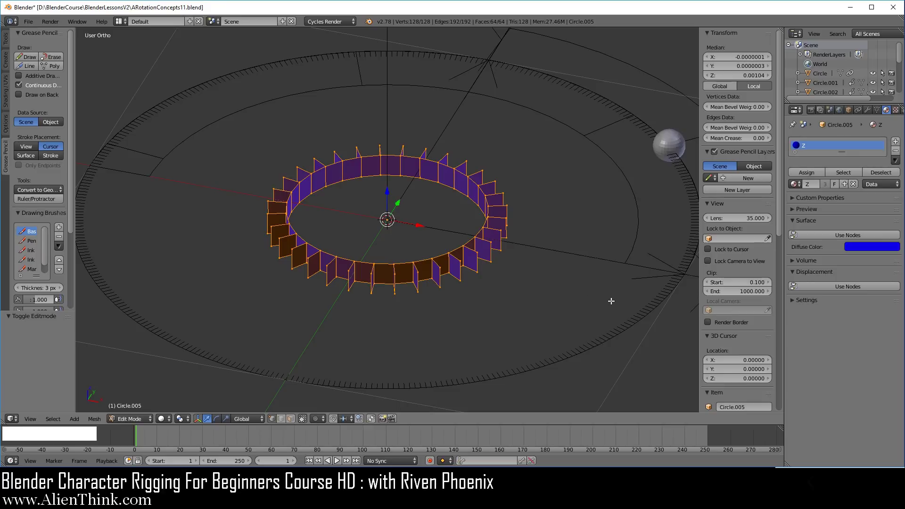
pyautogui.press('s')
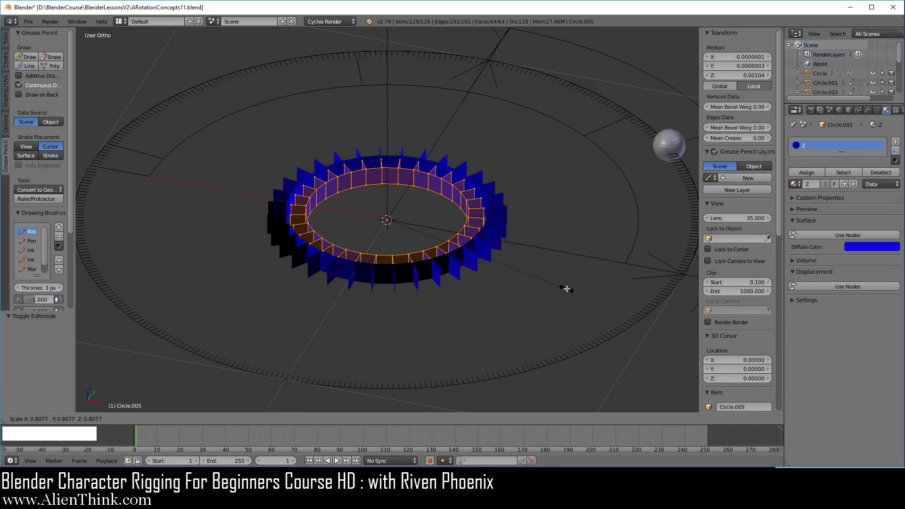
pyautogui.click(566, 289)
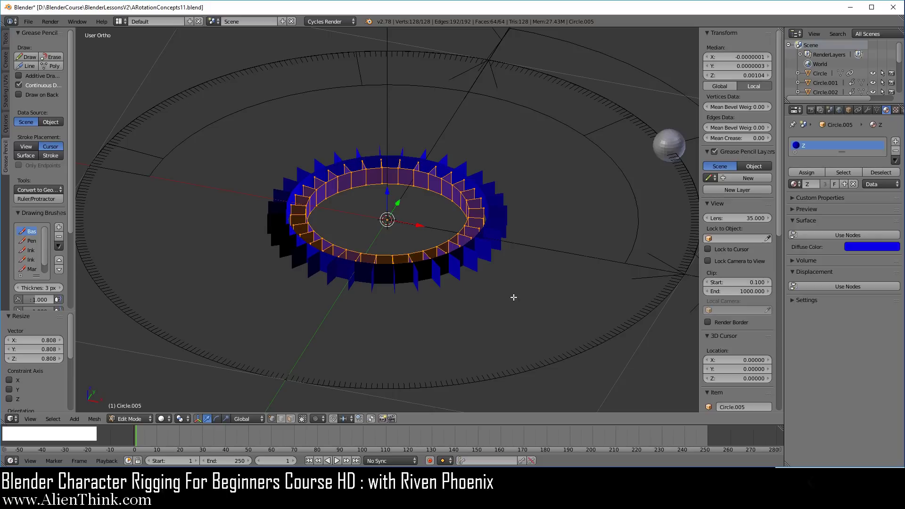
# Step: Rotate the smaller ring's mesh 90° in right view so it stands upright, and return to Object Mode
pyautogui.press('KP_3')
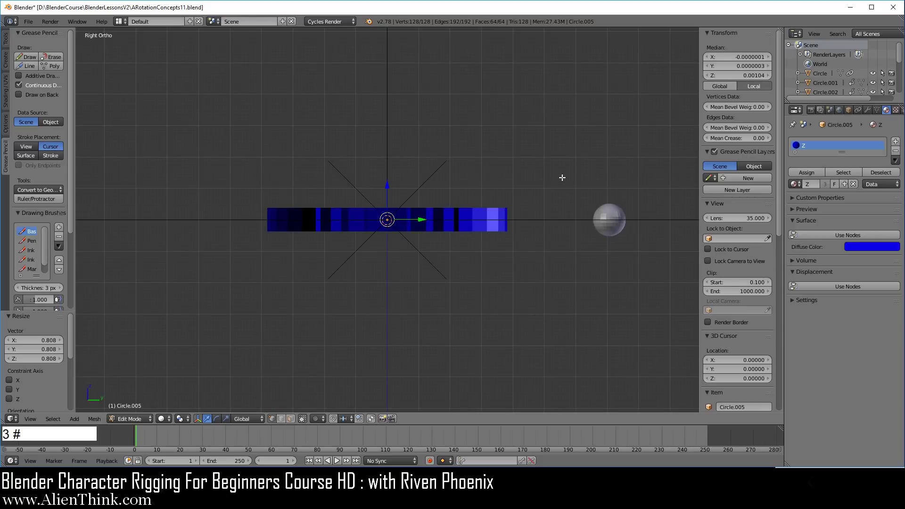
pyautogui.press('r')
pyautogui.press('ctrl')
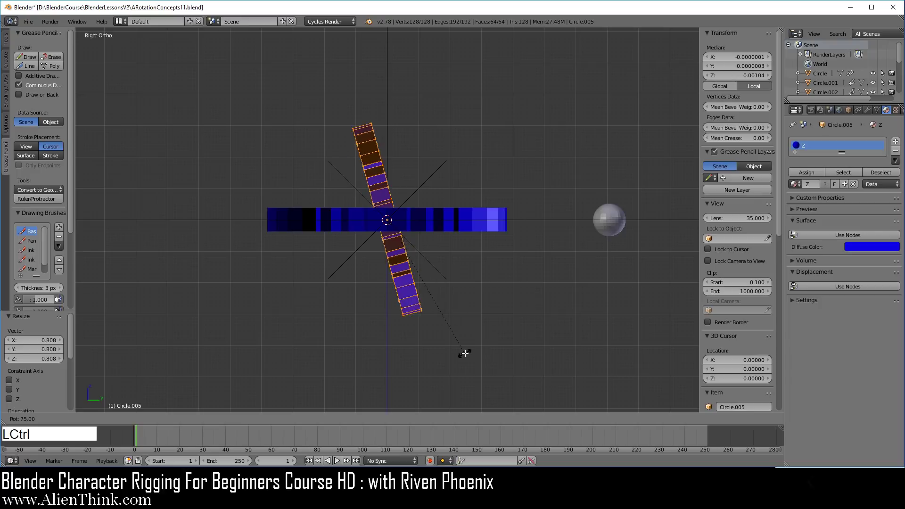
pyautogui.keyDown('ctrl'); pyautogui.click(431, 357); pyautogui.keyUp('ctrl')
pyautogui.press('Tab')
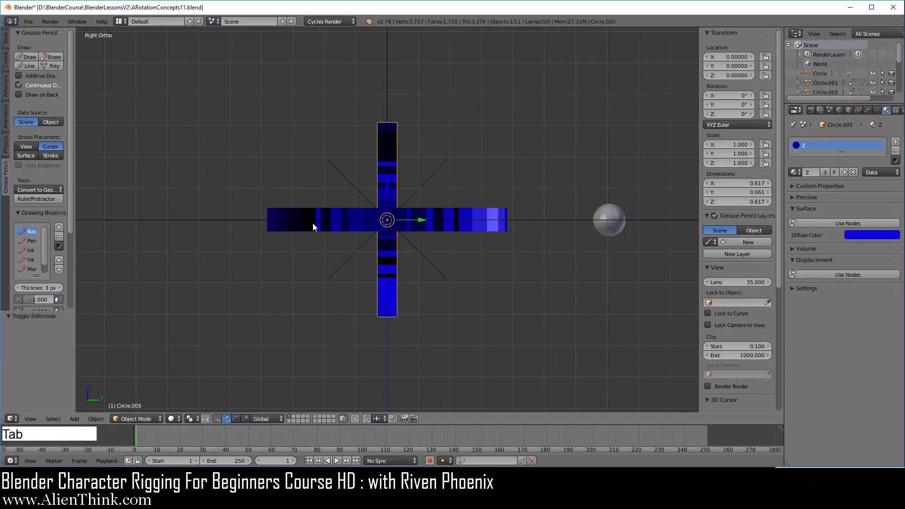
# Step: Switch the upright ring's material to the green Y material
pyautogui.moveTo(312, 223); pyautogui.dragTo(419, 300, button='middle')
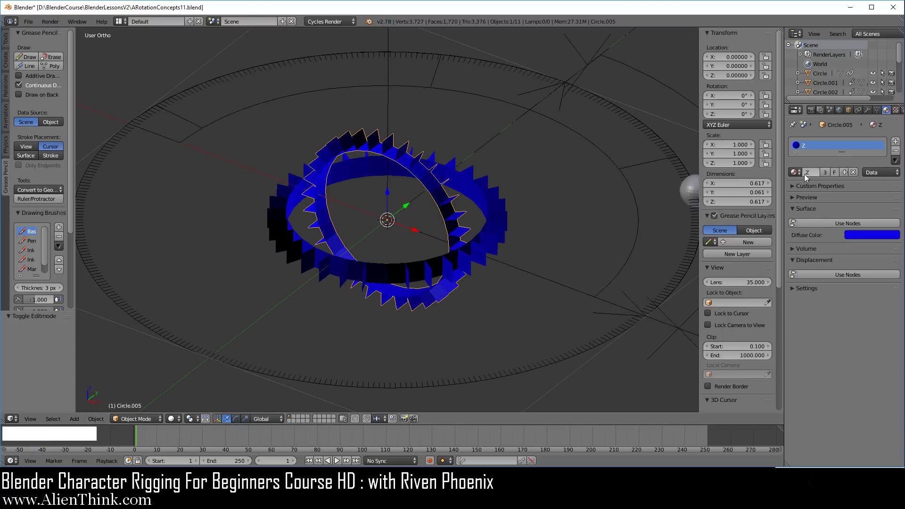
pyautogui.click(795, 172)
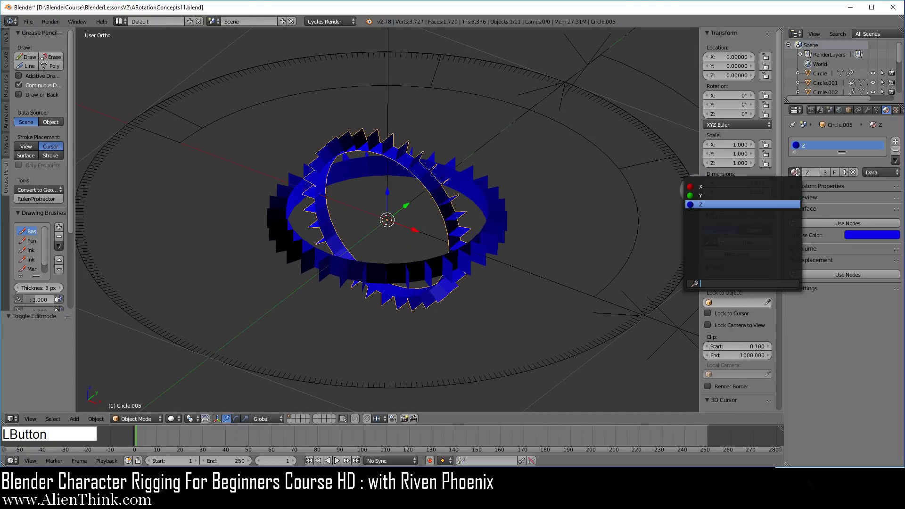
pyautogui.click(732, 195)
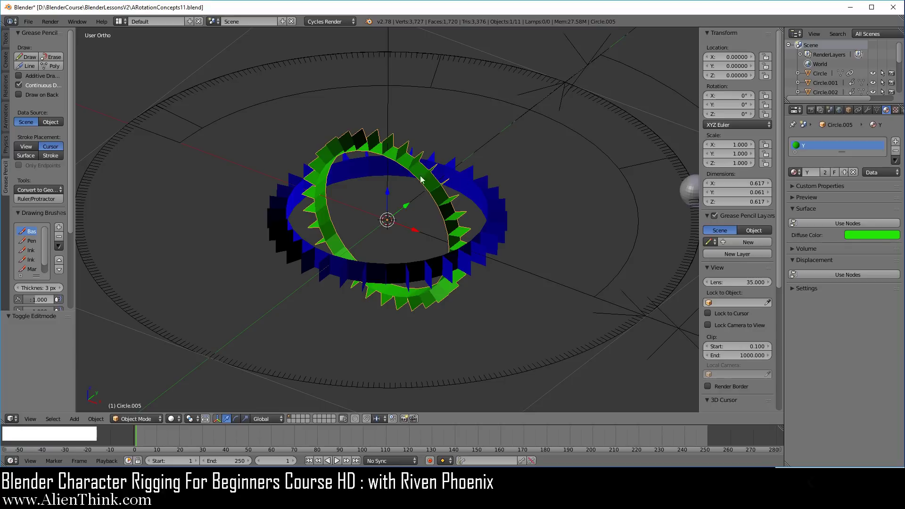
# Step: Duplicate the large blue ring in place again and scale this copy's mesh to about 0.613 in Edit Mode
pyautogui.rightClick(482, 242)
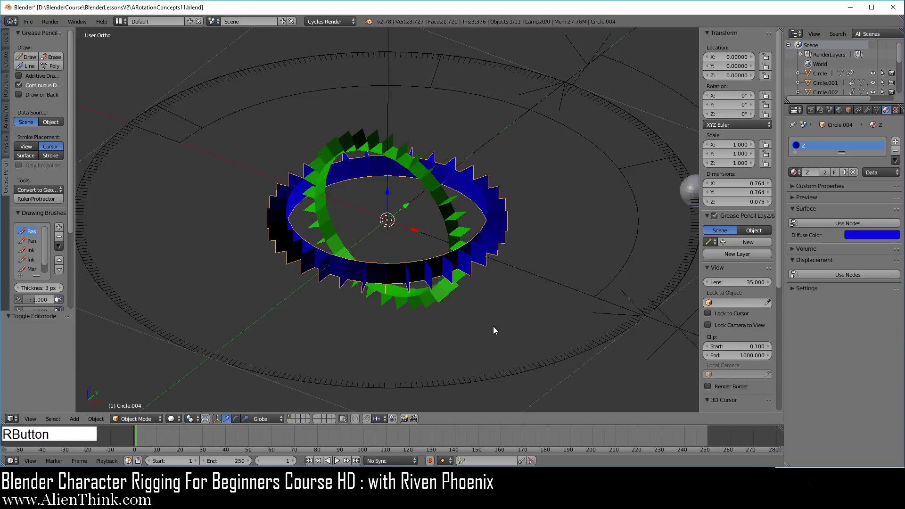
pyautogui.hotkey('shift', 'd')
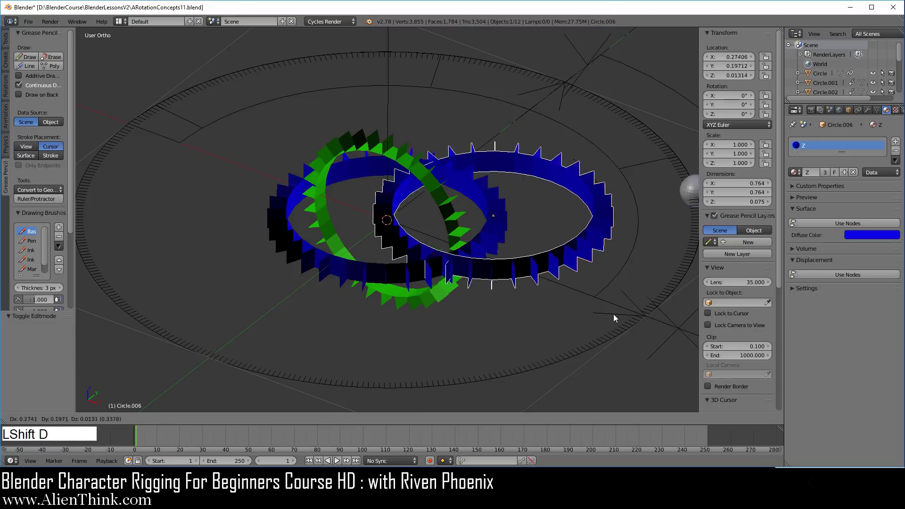
pyautogui.rightClick(530, 297)
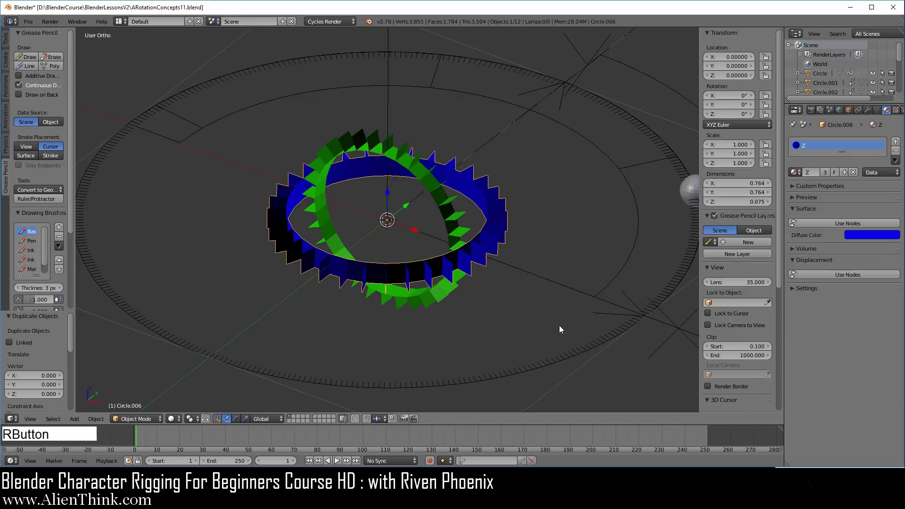
pyautogui.press('Tab')
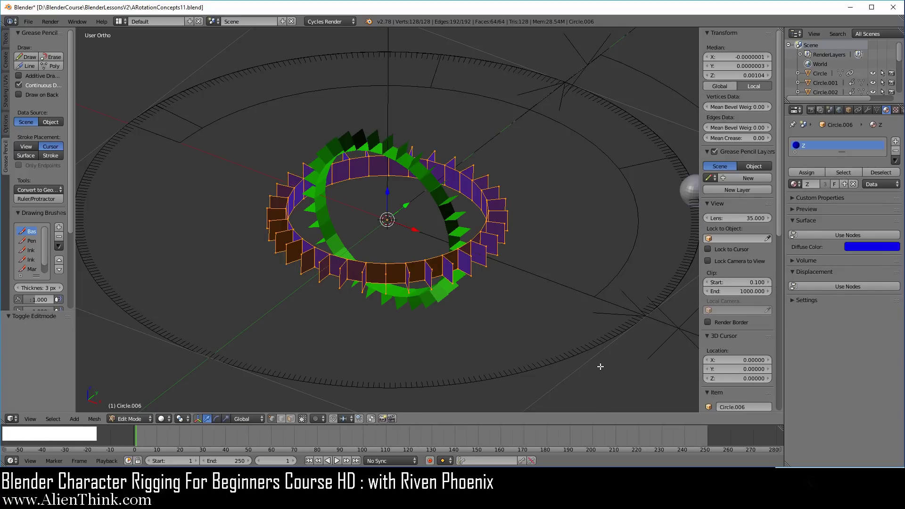
pyautogui.press('s')
pyautogui.click(500, 331)
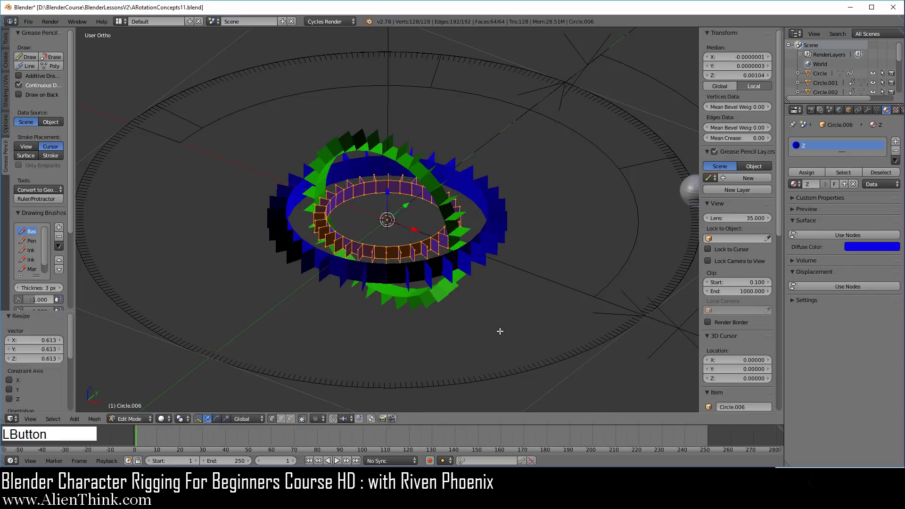
# Step: Rotate the smallest ring's mesh 90° in front view, perpendicular to the other two rings, and return to Object Mode
pyautogui.press('KP_1')
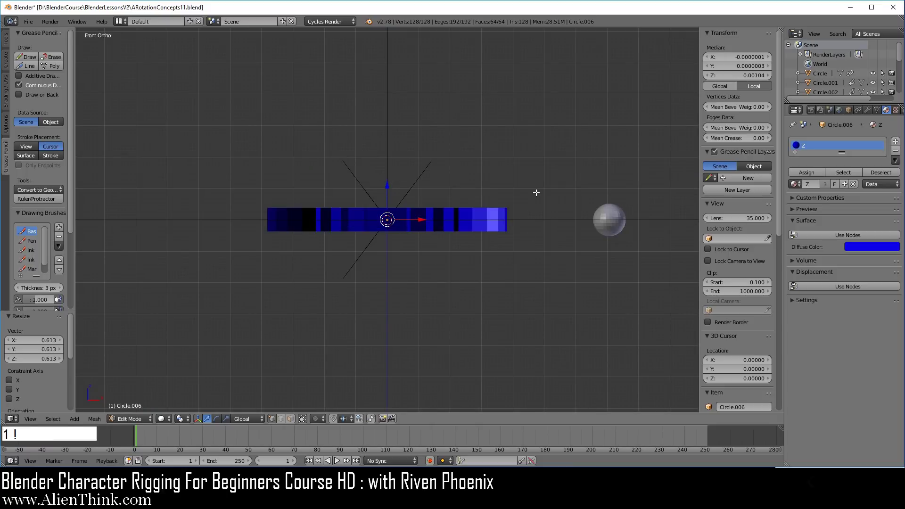
pyautogui.press('r')
pyautogui.press('ctrl')
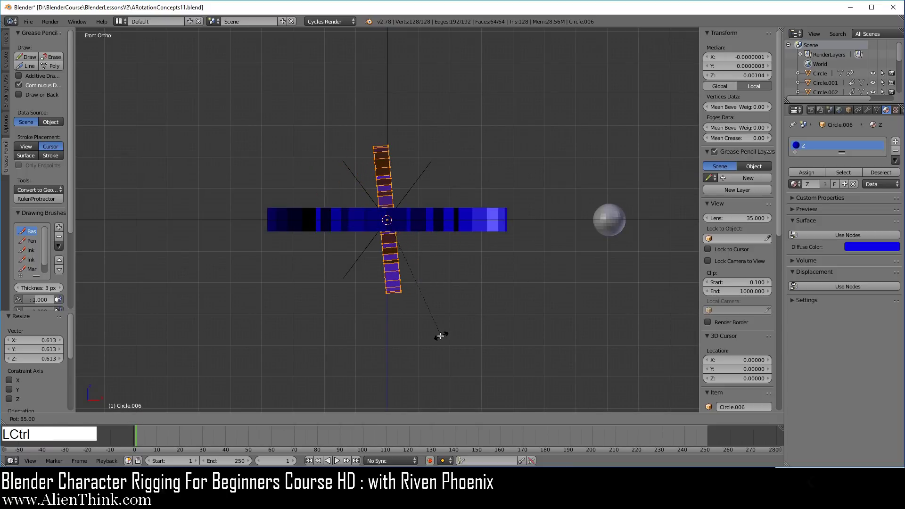
pyautogui.keyDown('ctrl'); pyautogui.click(426, 336); pyautogui.keyUp('ctrl')
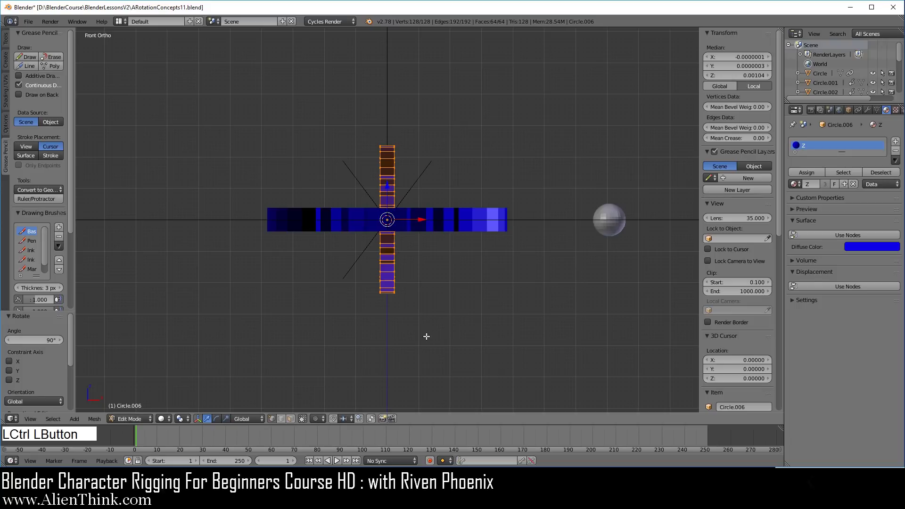
pyautogui.press('Tab')
# Step: Switch the smallest ring's material to the red X material
pyautogui.moveTo(445, 207); pyautogui.dragTo(395, 225, button='middle')
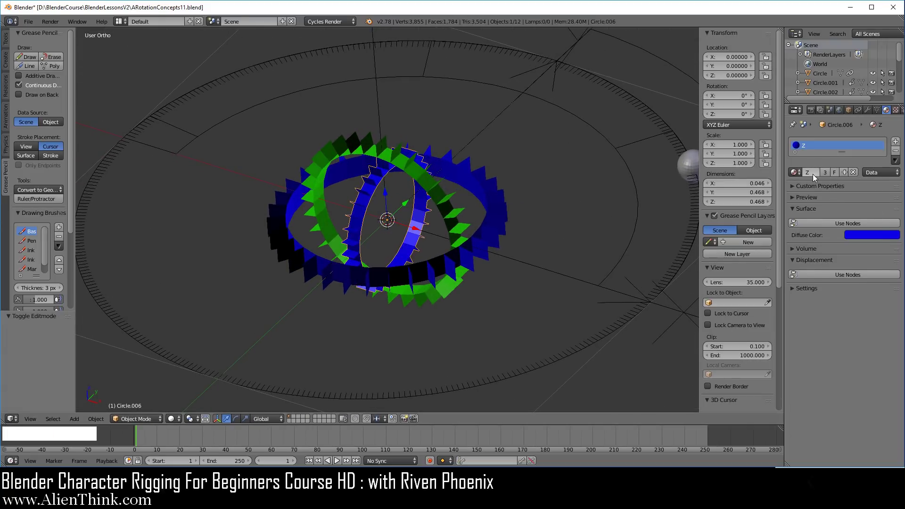
pyautogui.click(795, 172)
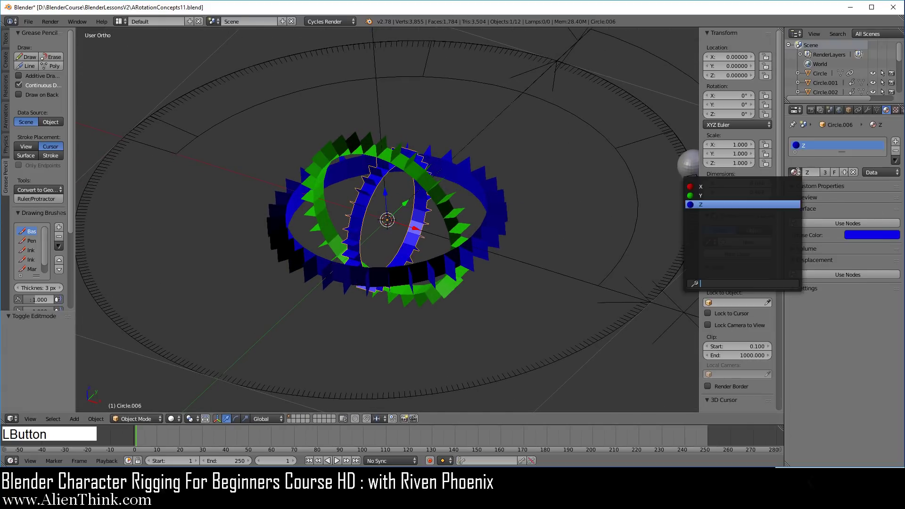
pyautogui.click(740, 186)
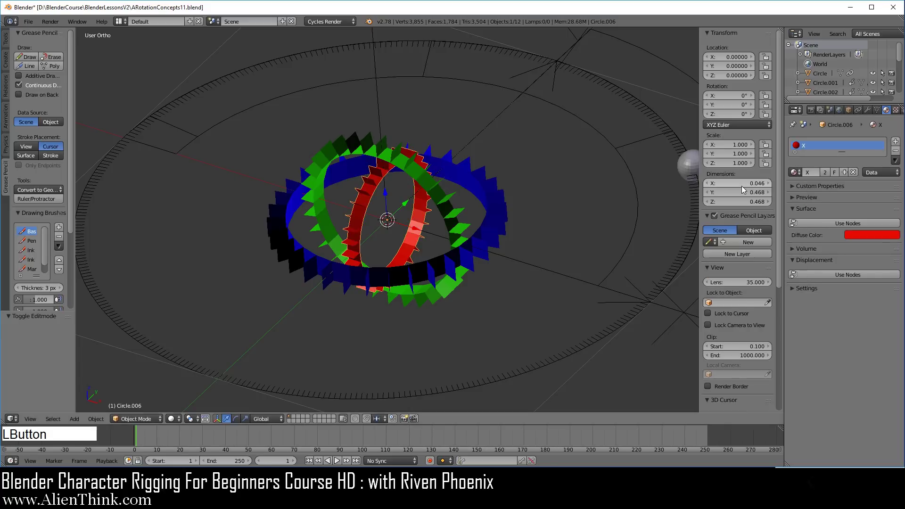
# Step: Select the blue, green and red rings in turn to review the three nested dials
pyautogui.keyDown('shift'); pyautogui.moveTo(516, 284); pyautogui.dragTo(422, 333, button='middle'); pyautogui.keyUp('shift')
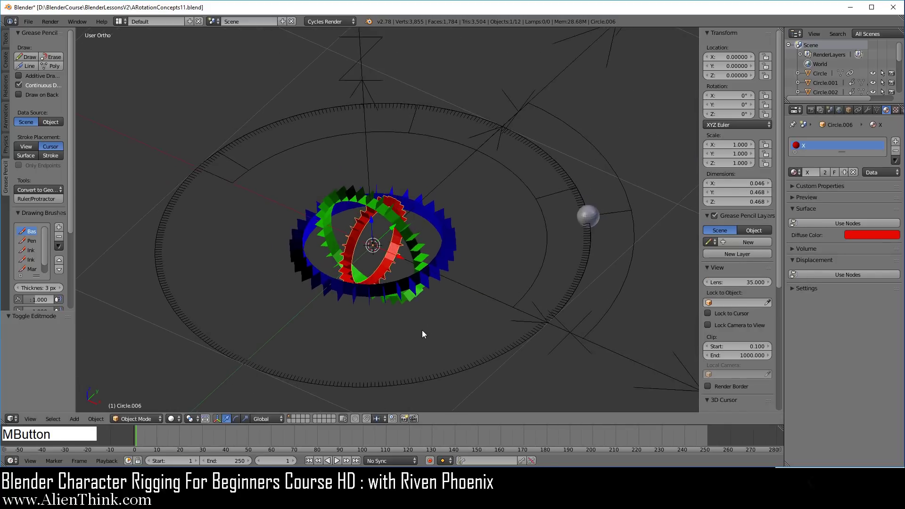
pyautogui.rightClick(443, 245)
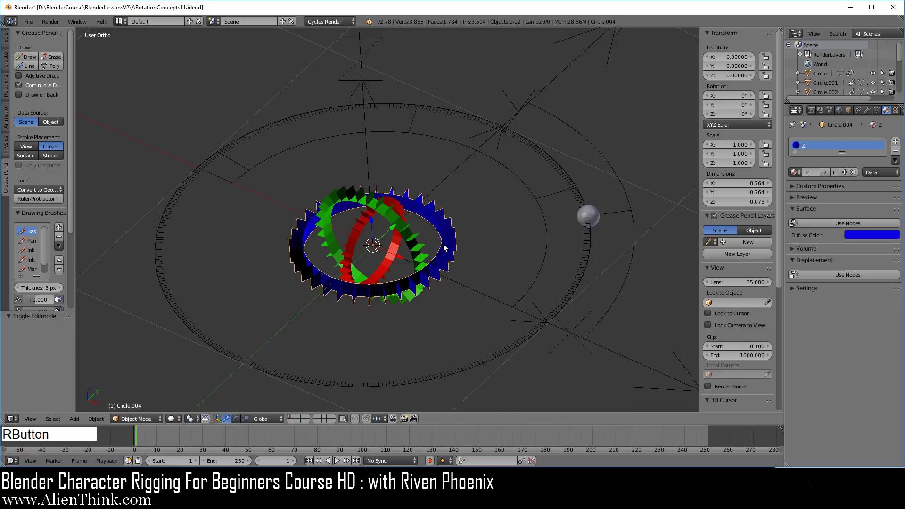
pyautogui.rightClick(415, 246)
pyautogui.rightClick(370, 226)
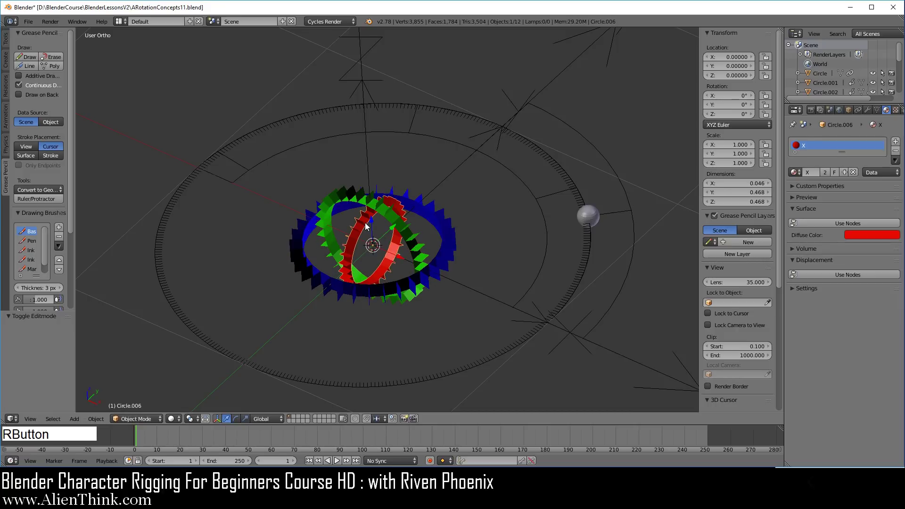
# Step: Add a Copy Rotation constraint to the large blue ring
pyautogui.rightClick(450, 246)
pyautogui.scroll(2, 481, 285)
pyautogui.keyDown('shift'); pyautogui.moveTo(481, 285); pyautogui.dragTo(475, 288, button='middle'); pyautogui.keyUp('shift')
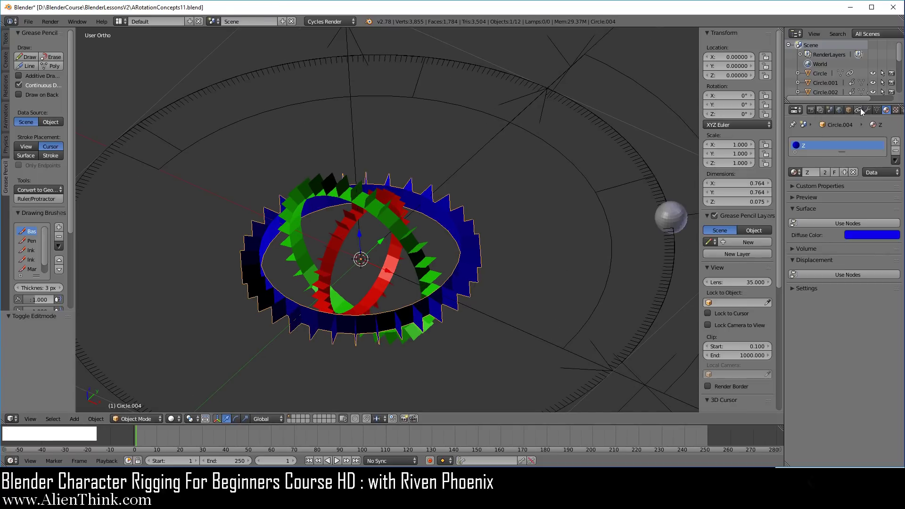
pyautogui.click(857, 110)
pyautogui.click(825, 141)
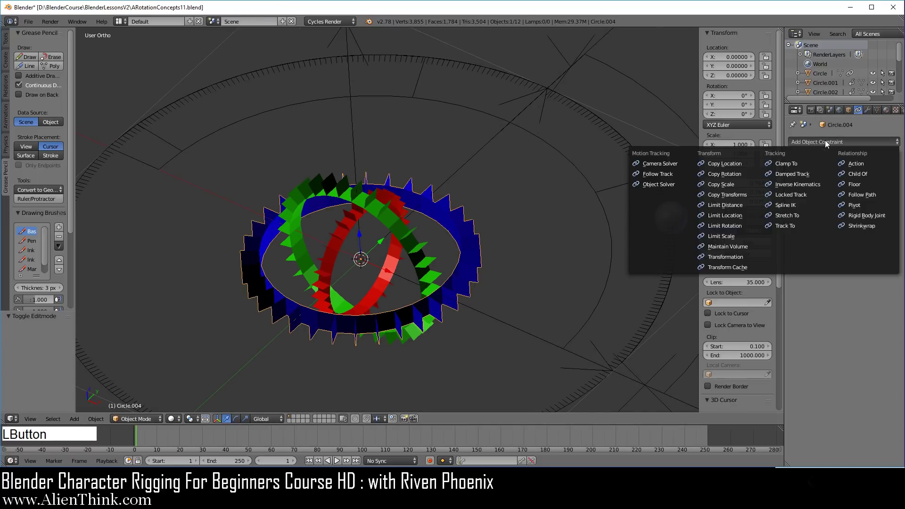
pyautogui.click(724, 174)
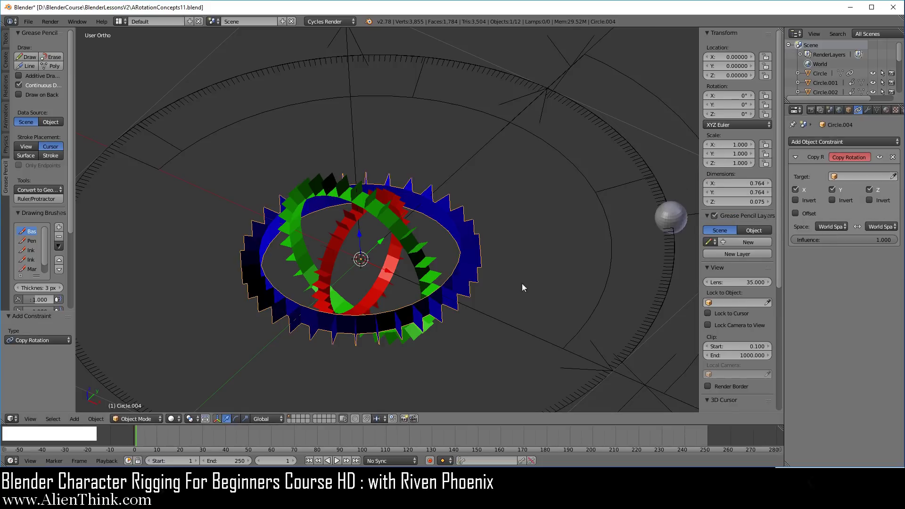
# Step: Target the blue ring's Copy Rotation constraint to the smaller axes object, Empty, and limit it to the Z axis
pyautogui.moveTo(522, 283); pyautogui.dragTo(454, 228, button='middle')
pyautogui.scroll(-3, 522, 243)
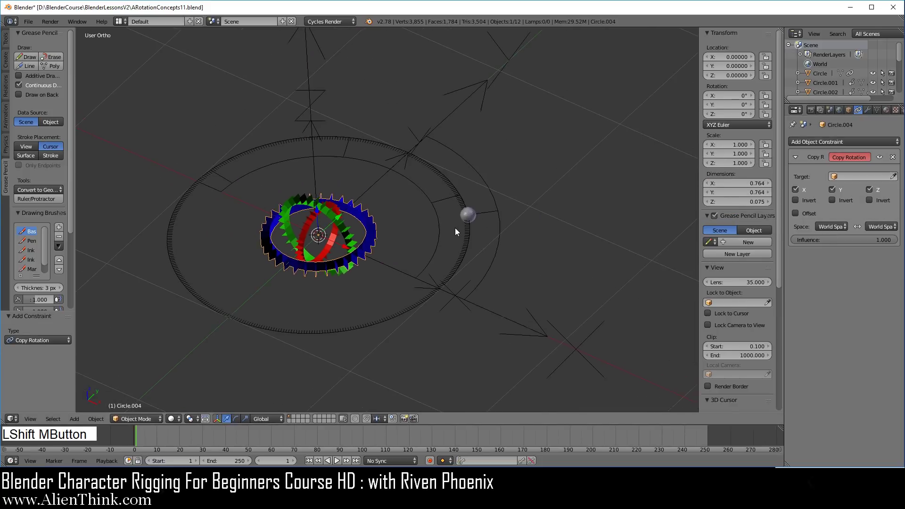
pyautogui.rightClick(509, 321)
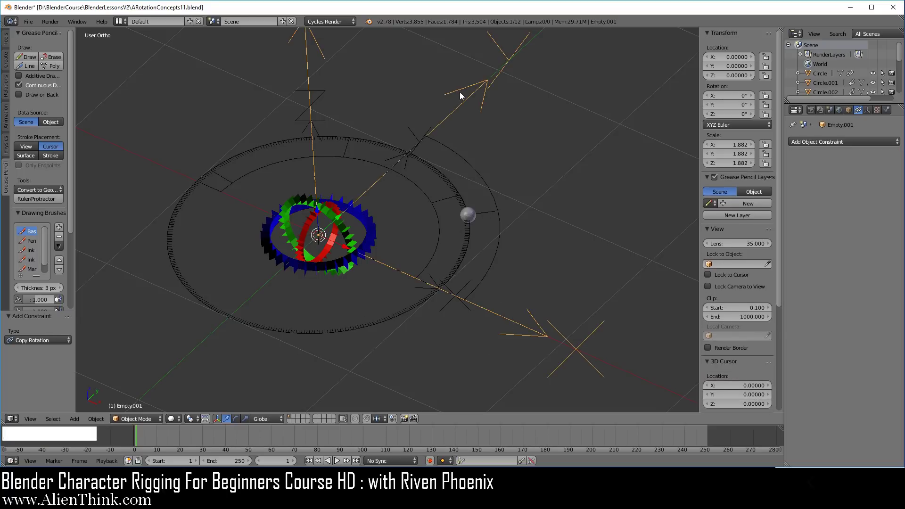
pyautogui.scroll(2, 440, 348)
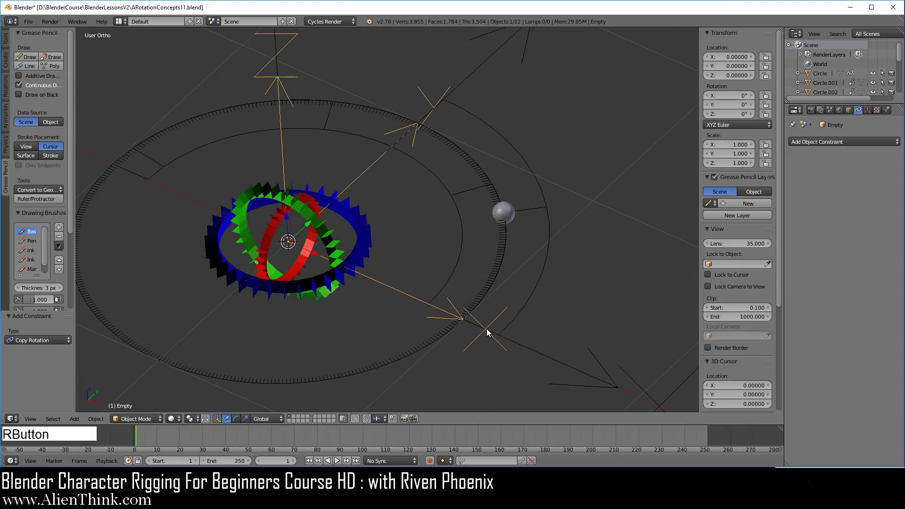
pyautogui.rightClick(356, 235)
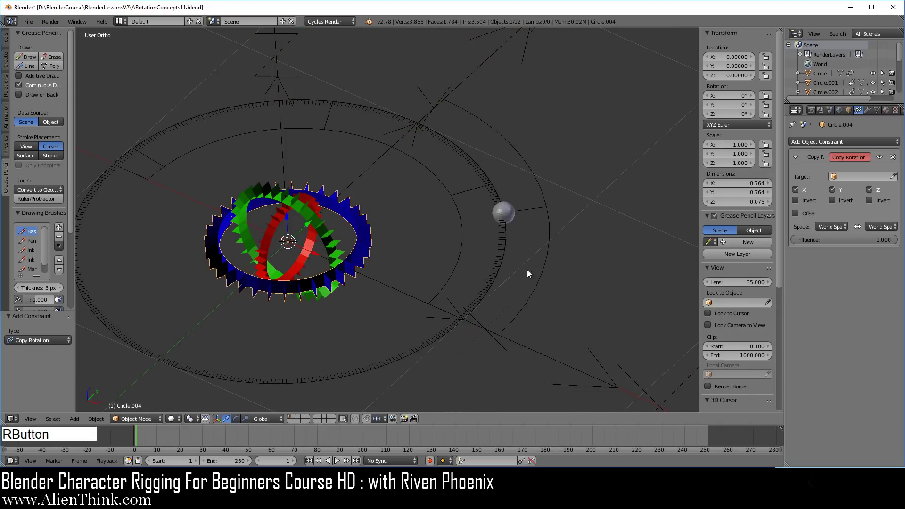
pyautogui.click(892, 176)
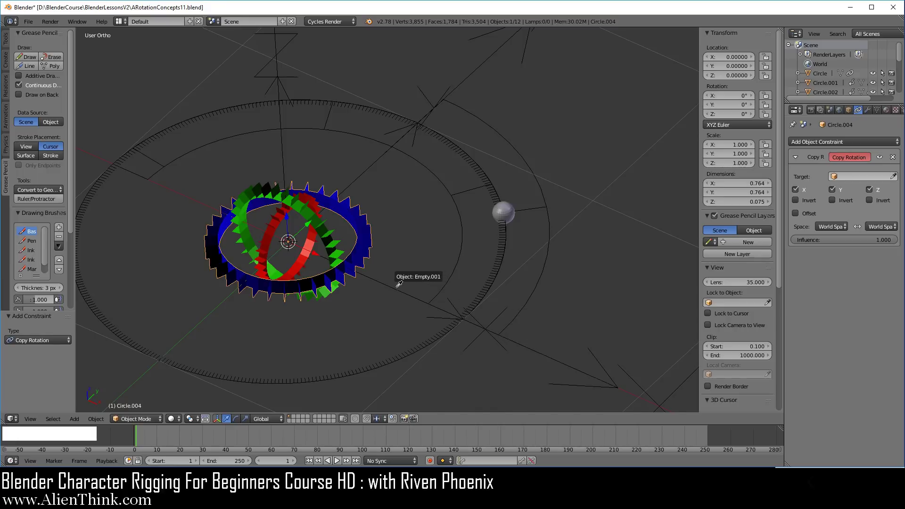
pyautogui.click(470, 338)
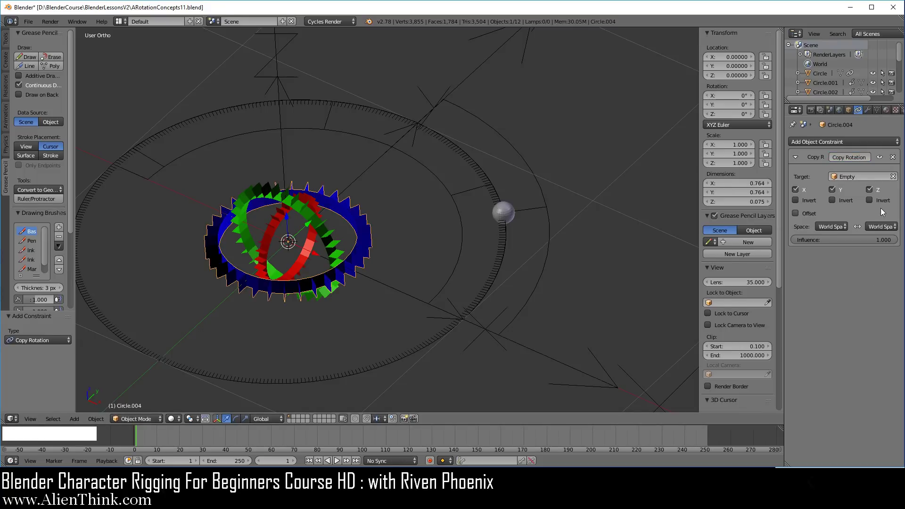
pyautogui.click(832, 189)
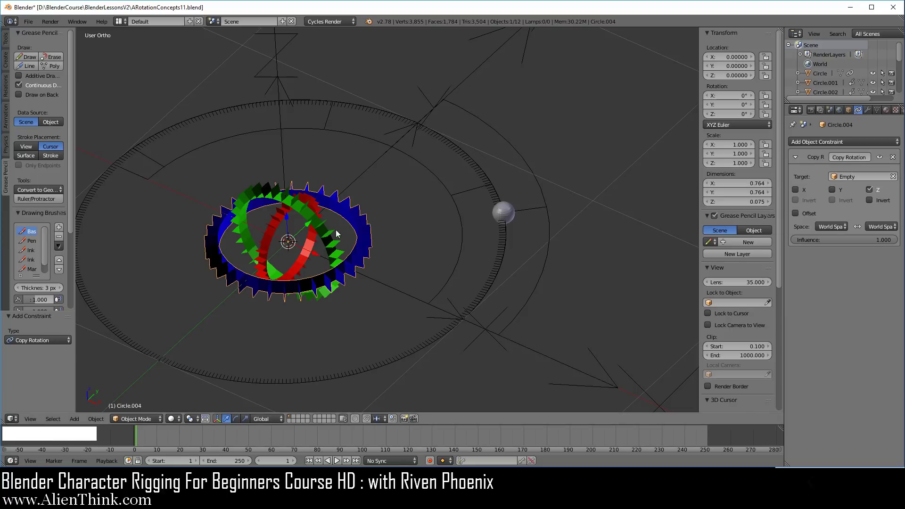
# Step: Give the green ring a Copy Rotation constraint targeting Empty, with the X axis disabled
pyautogui.rightClick(330, 245)
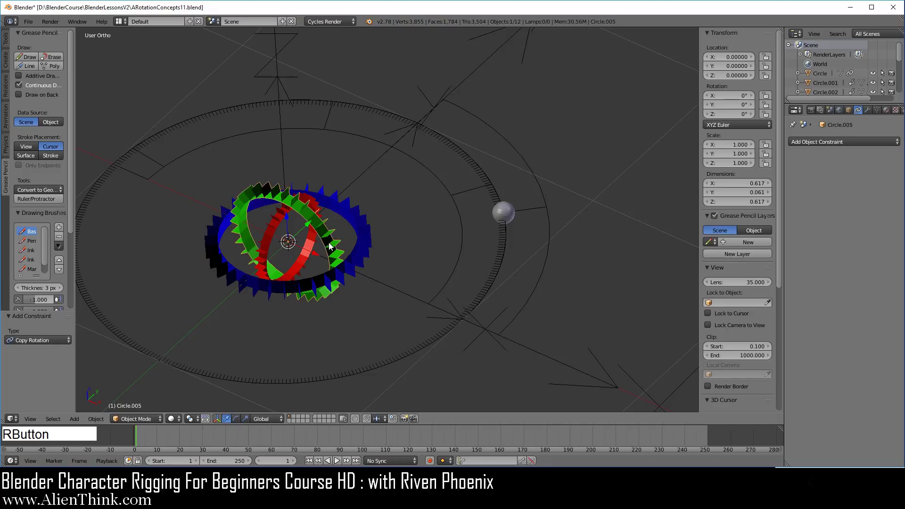
pyautogui.click(850, 141)
pyautogui.click(734, 174)
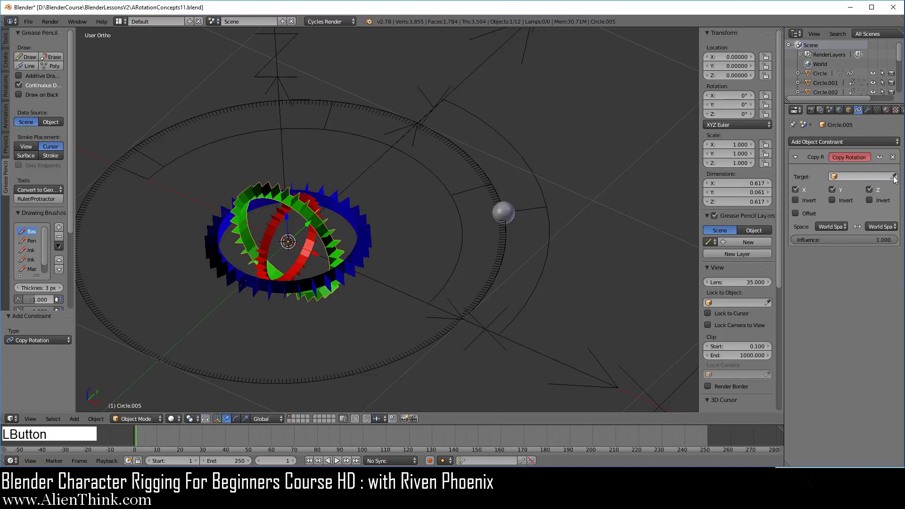
pyautogui.click(475, 336)
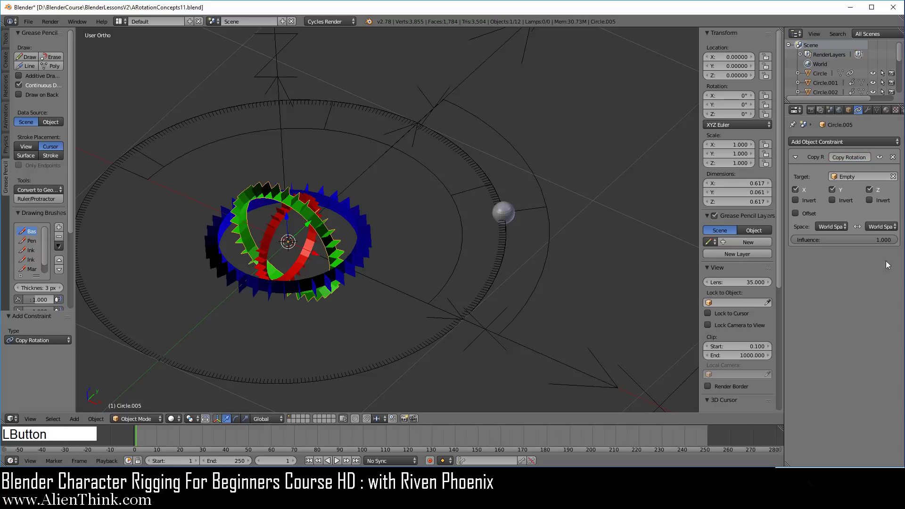
pyautogui.click(796, 189)
# Step: Give the small red ring a Copy Rotation constraint targeting Empty, with X, Y and Z all enabled
pyautogui.rightClick(282, 227)
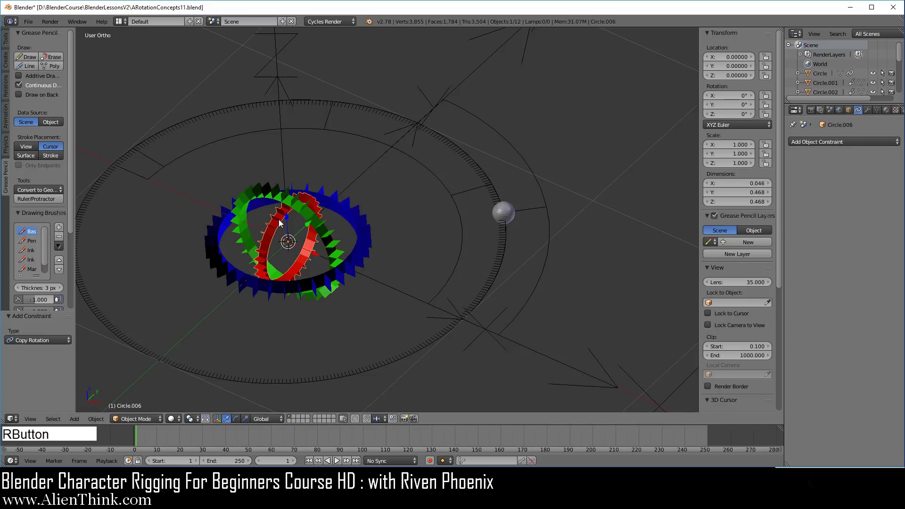
pyautogui.click(858, 141)
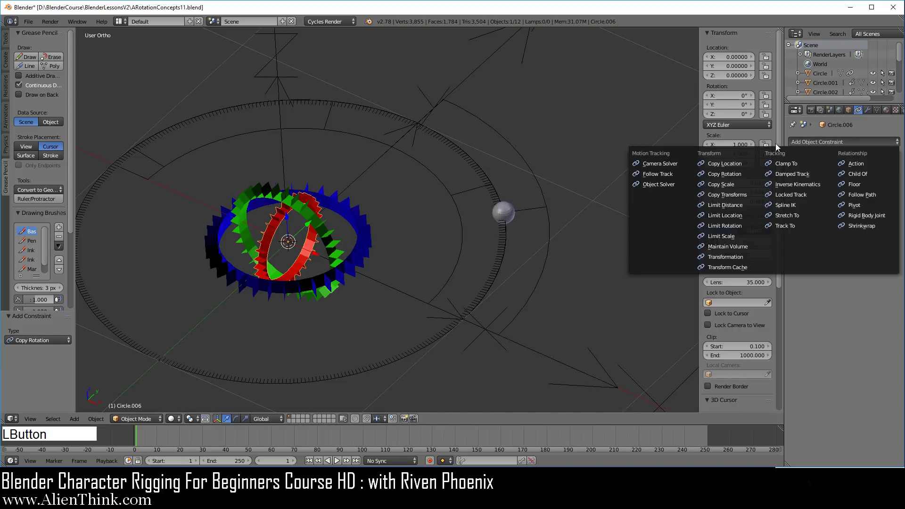
pyautogui.click(728, 175)
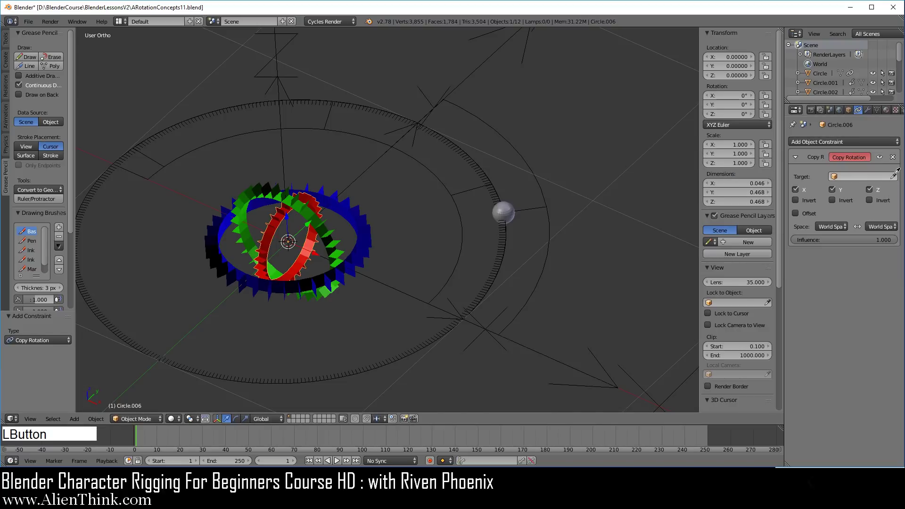
pyautogui.click(892, 176)
pyautogui.click(474, 342)
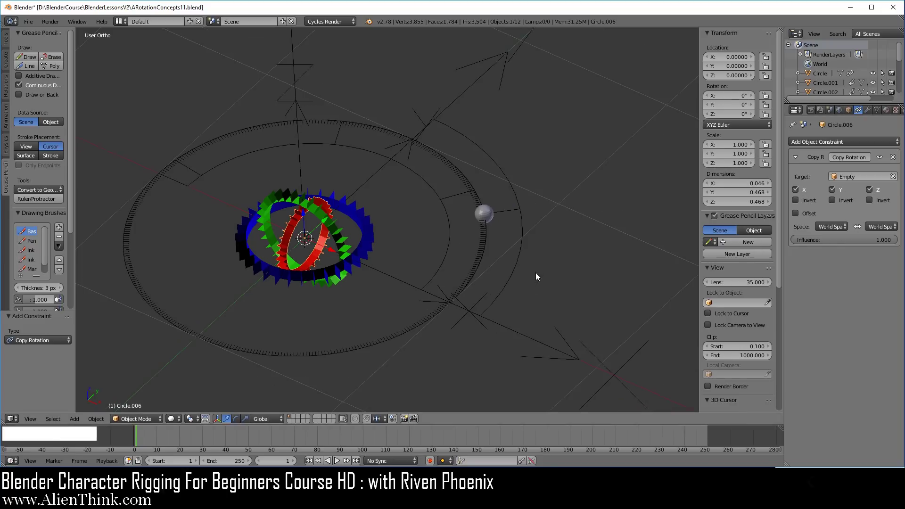
# Step: Test the rings' response by freely rotating the Empty with trackball rotation, and cancel the rotation
pyautogui.keyDown('shift'); pyautogui.moveTo(394, 218); pyautogui.dragTo(493, 244, button='middle'); pyautogui.keyUp('shift')
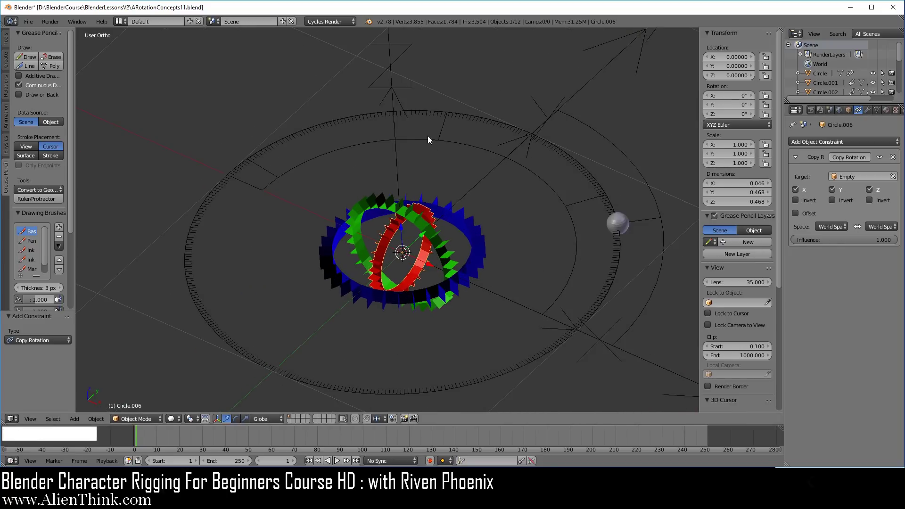
pyautogui.rightClick(405, 102)
pyautogui.press('r')
pyautogui.press('r')
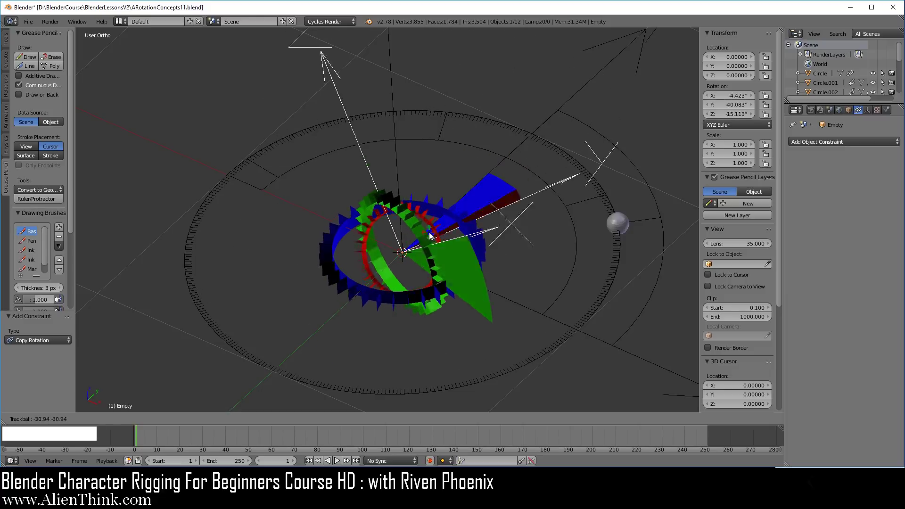
pyautogui.rightClick(411, 254)
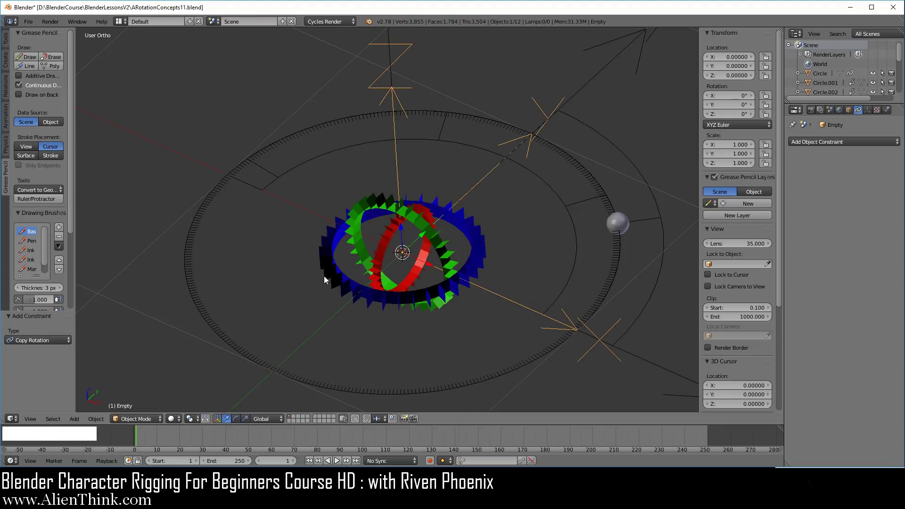
pyautogui.moveTo(324, 276); pyautogui.dragTo(307, 258, button='middle')
pyautogui.moveTo(531, 274); pyautogui.dragTo(412, 208, button='middle')
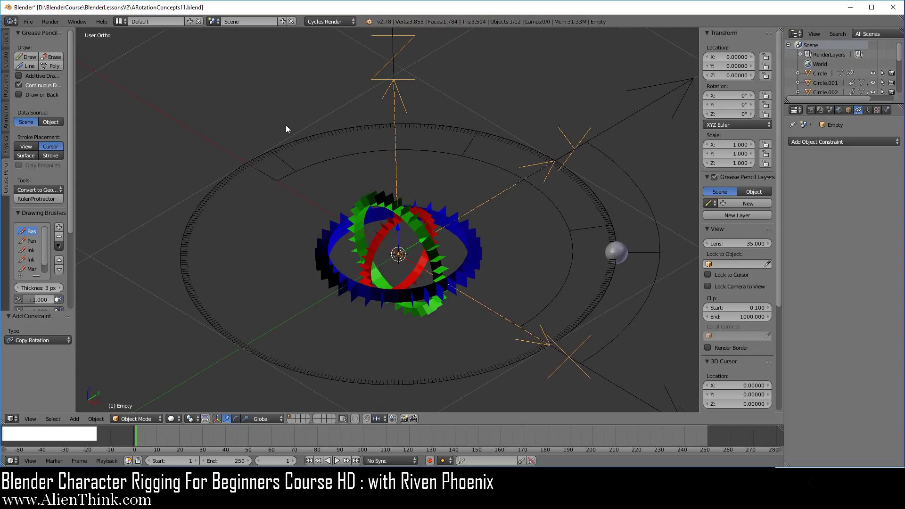
# Step: Save the scene as ARotationConcepts12.blend, overwriting the existing file
pyautogui.click(29, 22)
pyautogui.click(61, 100)
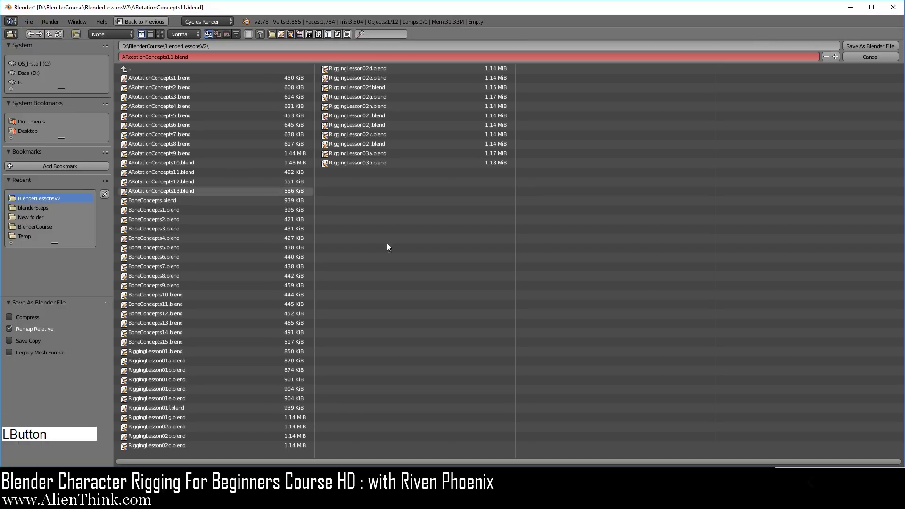
pyautogui.click(191, 181)
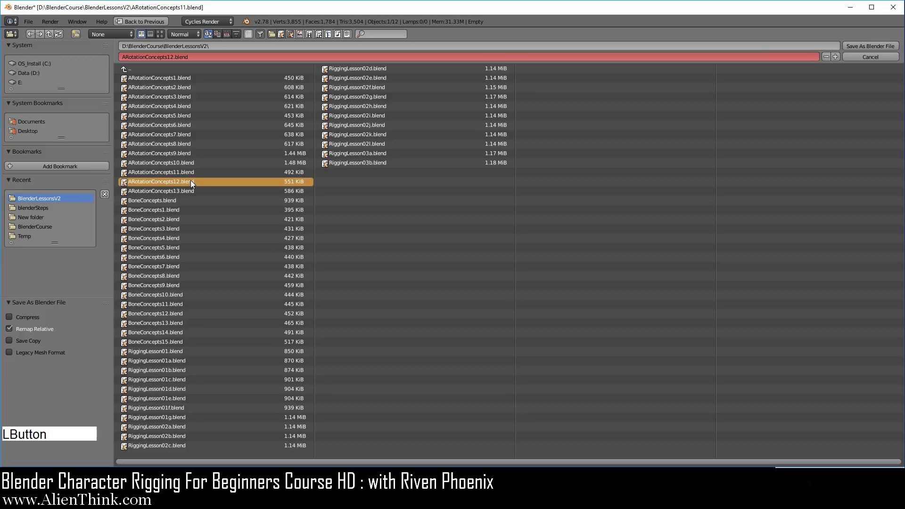
pyautogui.click(856, 46)
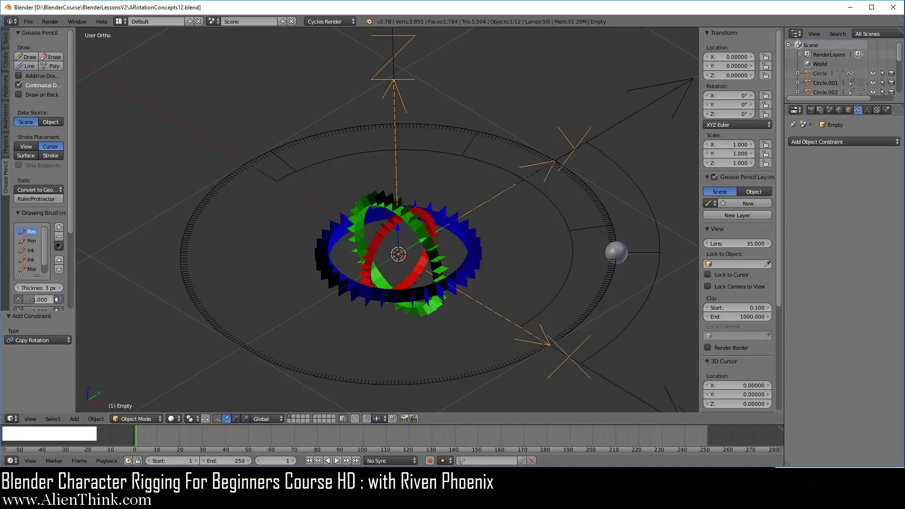
pyautogui.press('F3')
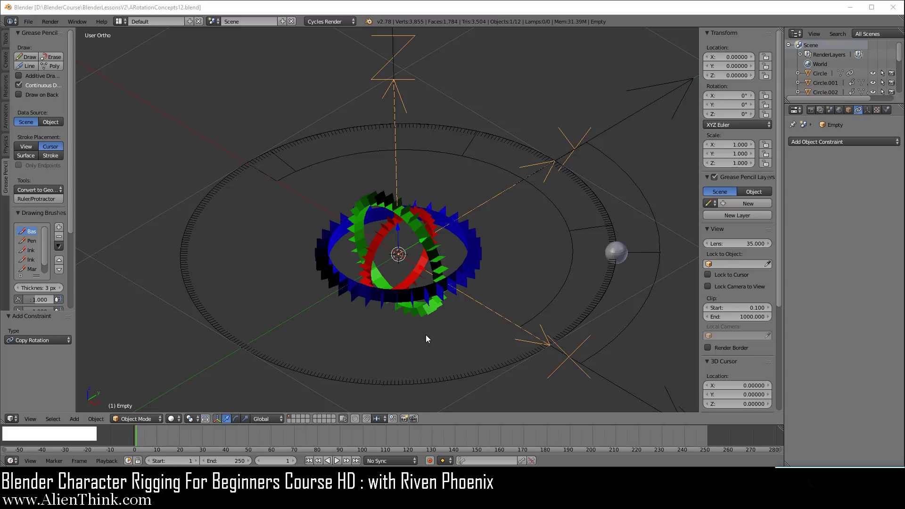
# Step: Delete the constraints from the inner protractor arc, the outer arc and the large ticked circle
pyautogui.rightClick(575, 250)
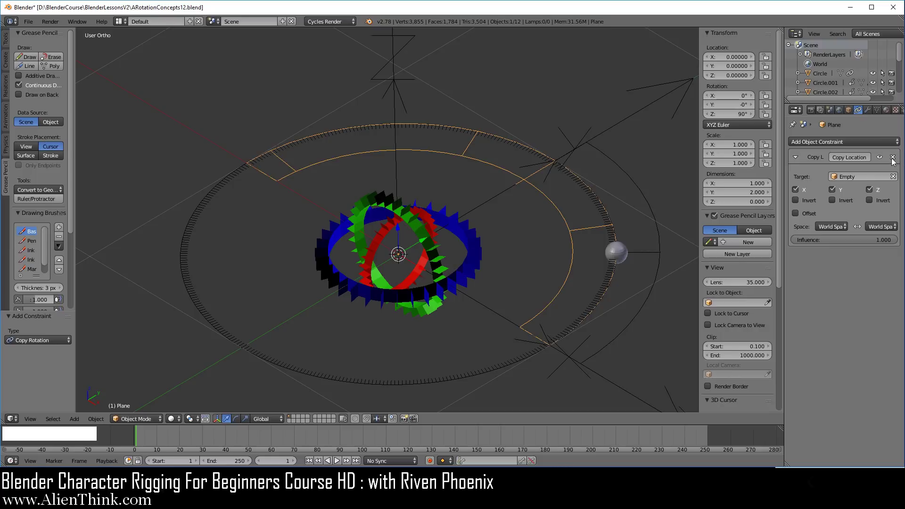
pyautogui.click(892, 157)
pyautogui.rightClick(654, 208)
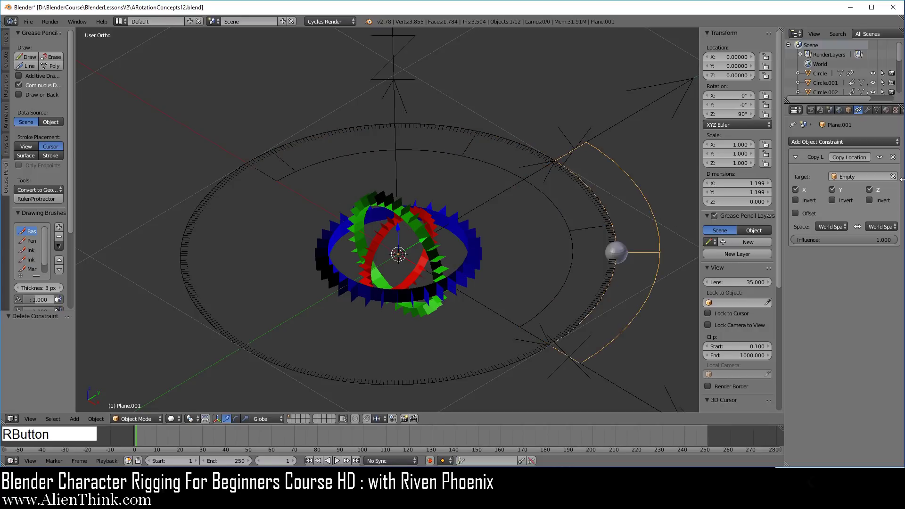
pyautogui.click(892, 156)
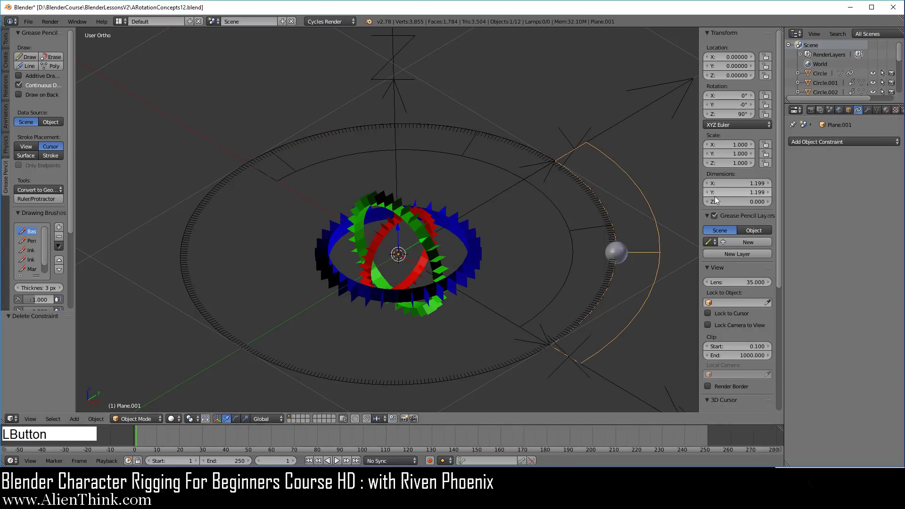
pyautogui.rightClick(522, 360)
pyautogui.click(892, 157)
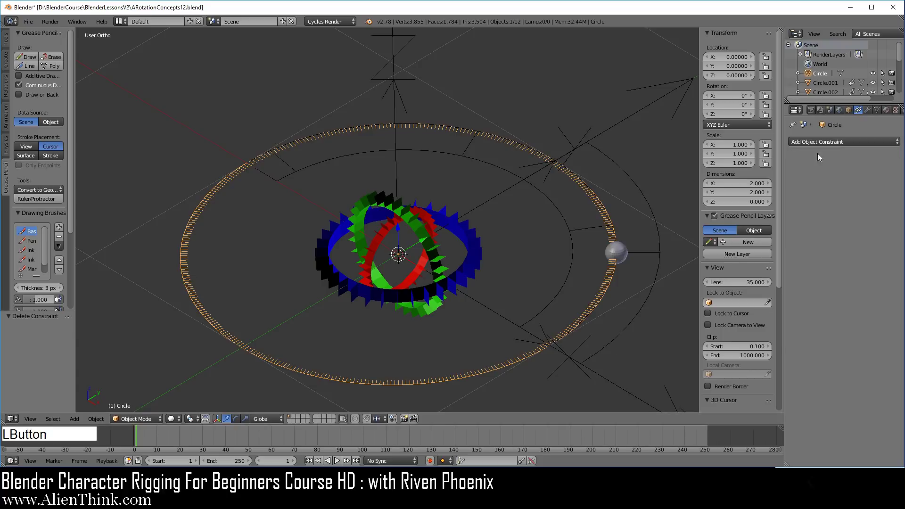
# Step: Join the inner protractor arc and the outer arc into the large ticked circle as one object
pyautogui.rightClick(570, 253)
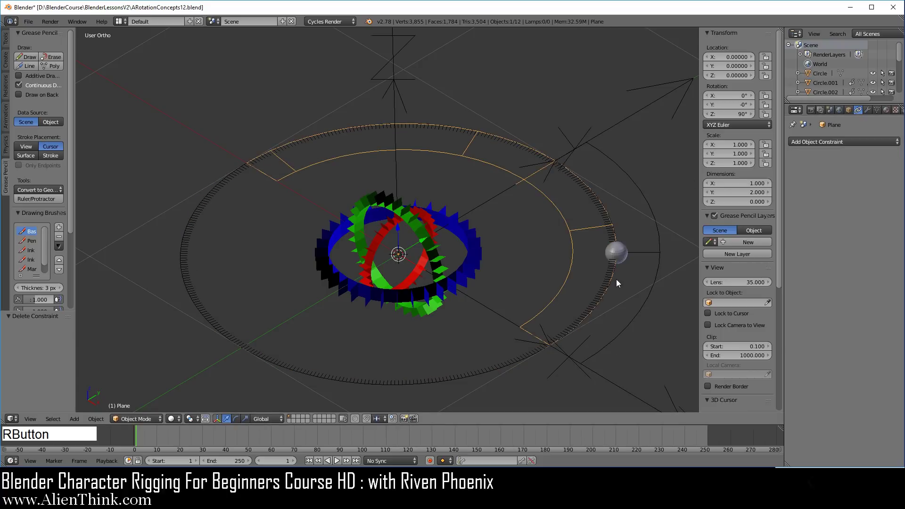
pyautogui.press('shift')
pyautogui.keyDown('shift'); pyautogui.rightClick(640, 313); pyautogui.keyUp('shift')
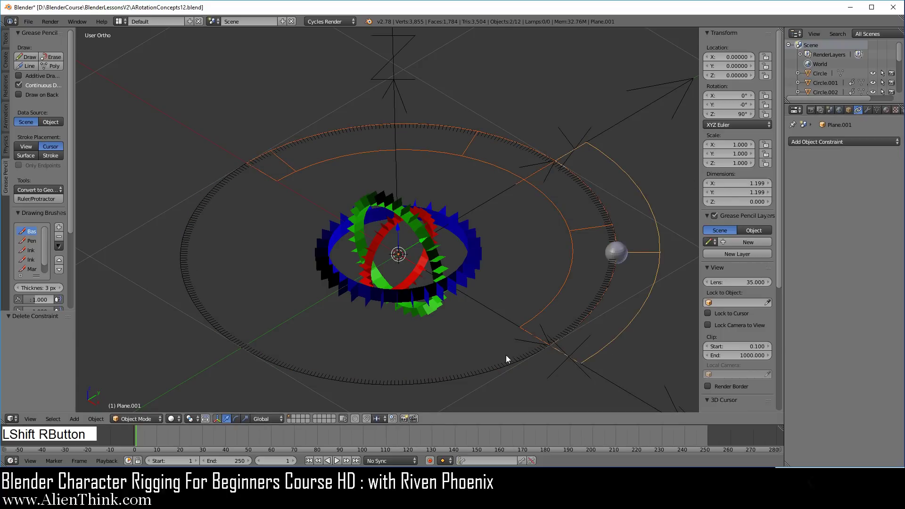
pyautogui.keyDown('shift'); pyautogui.rightClick(505, 361); pyautogui.keyUp('shift')
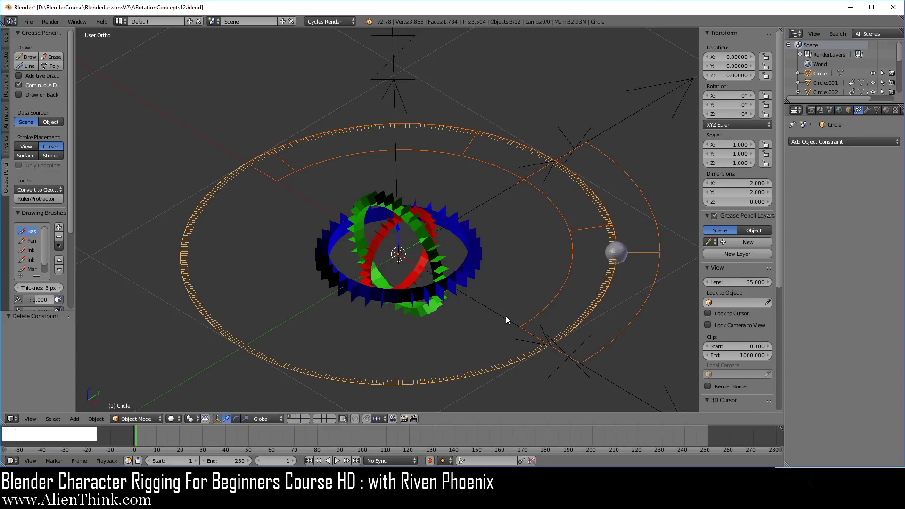
pyautogui.hotkey('ctrl', 'j')
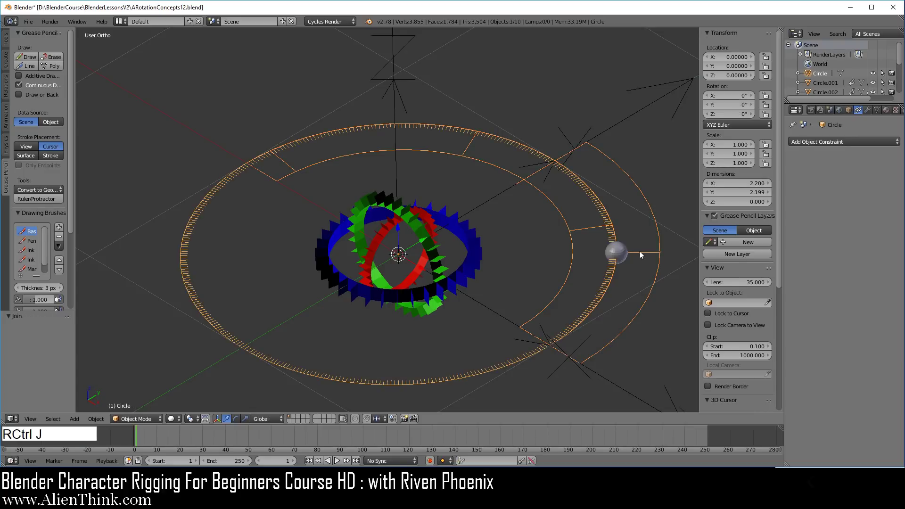
# Step: Parent the joined protractor dial to Empty.001 with the Object parent type
pyautogui.scroll(-2, 525, 269)
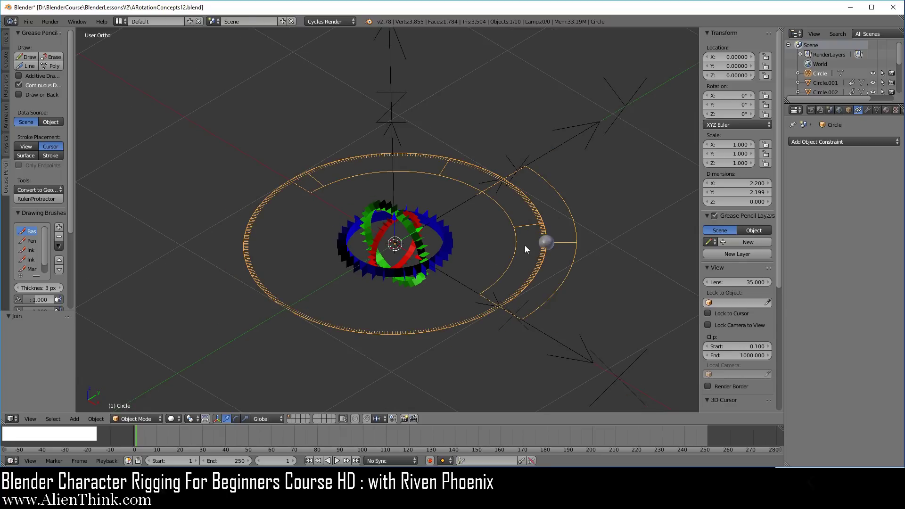
pyautogui.keyDown('shift'); pyautogui.rightClick(584, 355); pyautogui.keyUp('shift')
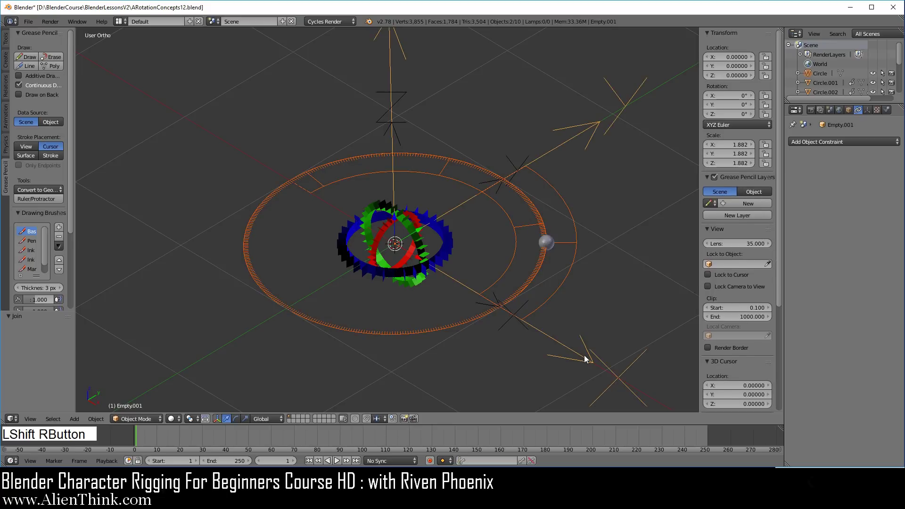
pyautogui.hotkey('ctrl', 'p')
pyautogui.click(604, 215)
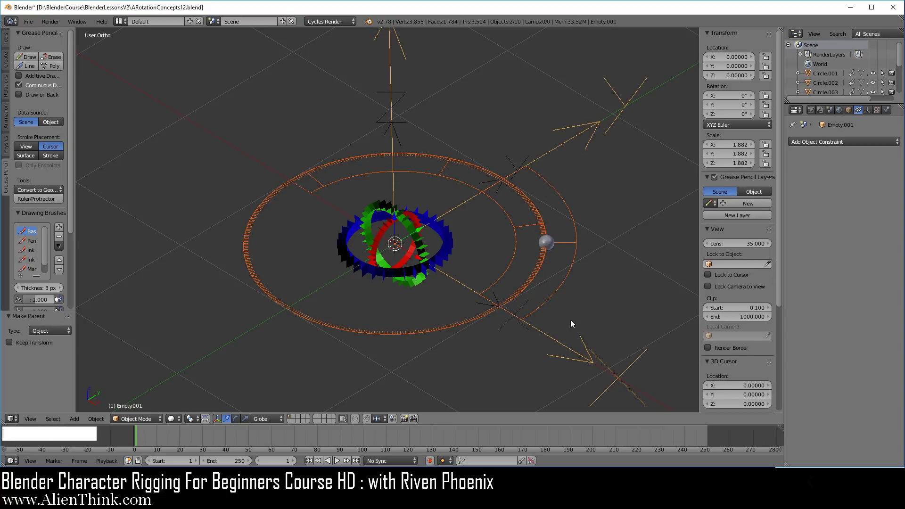
# Step: Test the dial's parenting by freely rotating Empty.001 with trackball rotation, and cancel the rotation
pyautogui.rightClick(572, 352)
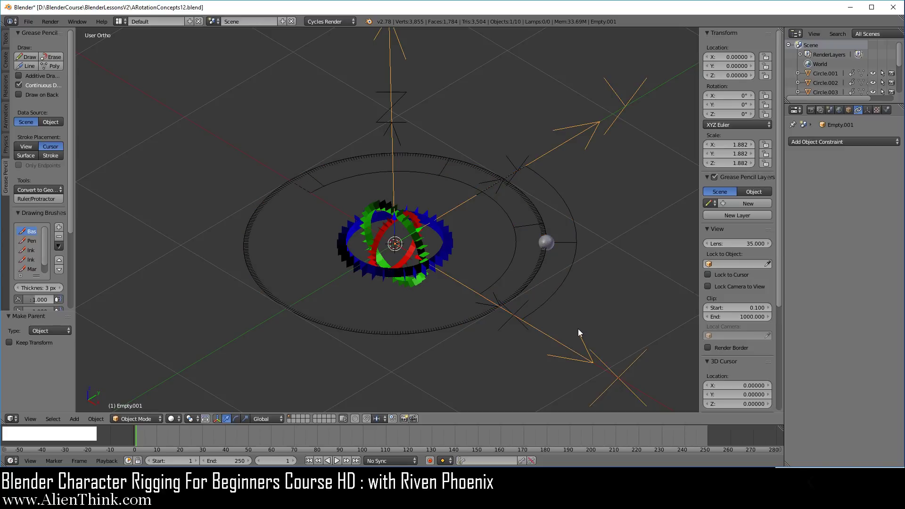
pyautogui.press('r')
pyautogui.press('r')
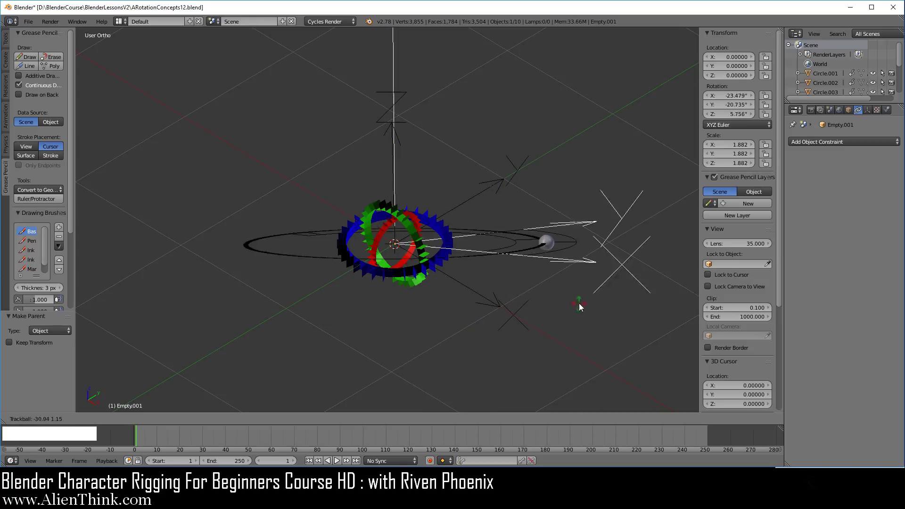
pyautogui.rightClick(579, 326)
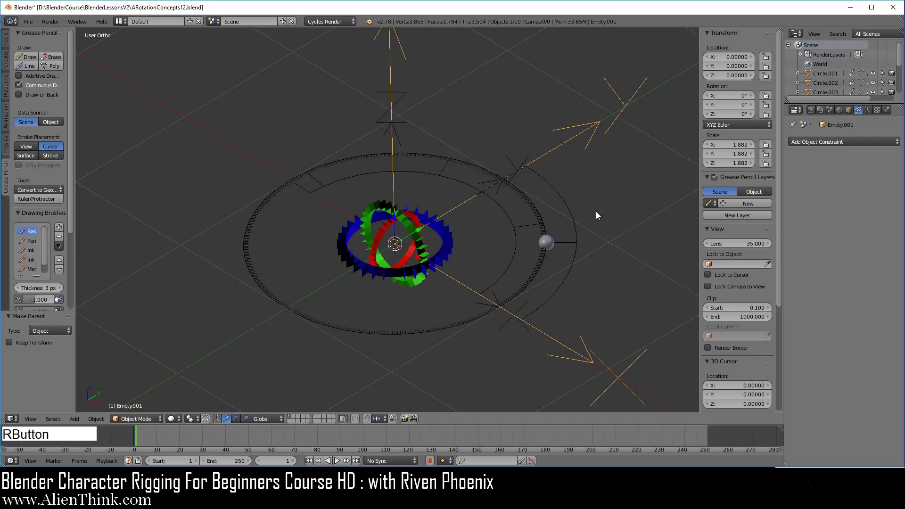
# Step: Parent the blue, green and red axis rings to Empty.001 with the Object parent type
pyautogui.scroll(2, 477, 268)
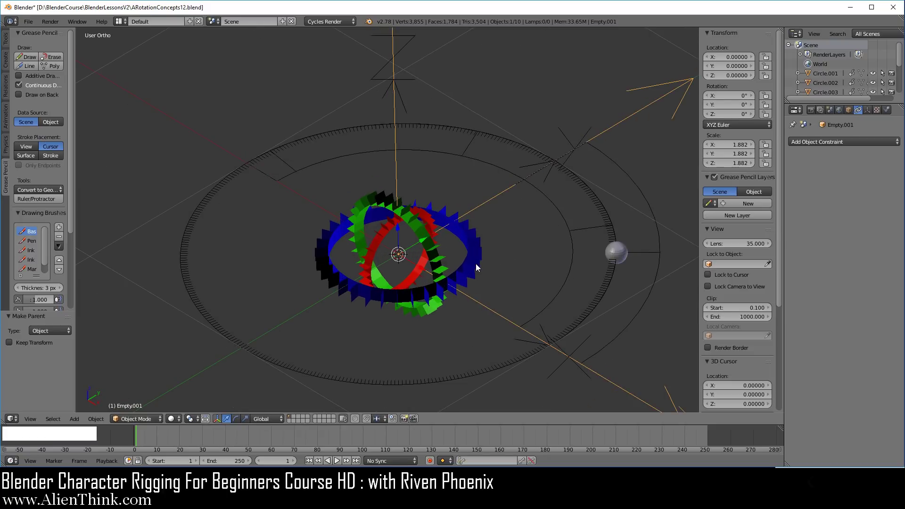
pyautogui.rightClick(476, 264)
pyautogui.press('shift')
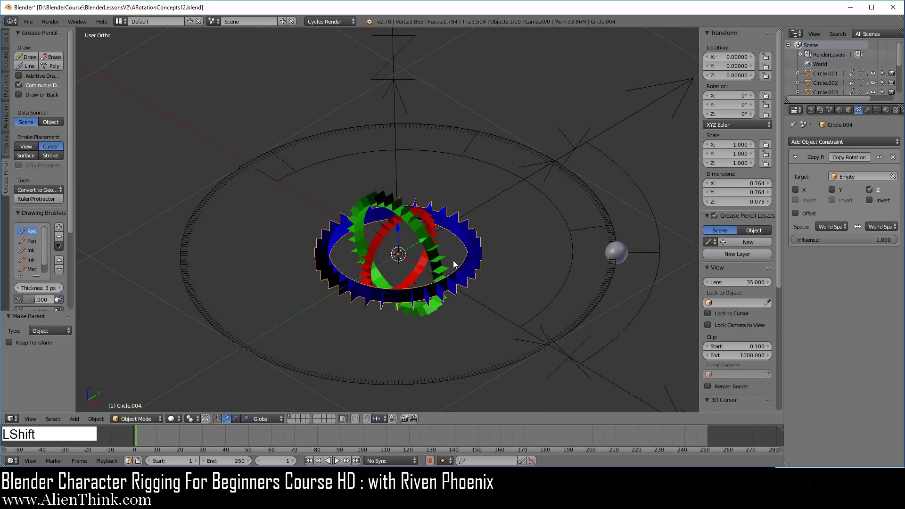
pyautogui.keyDown('shift'); pyautogui.rightClick(441, 260); pyautogui.keyUp('shift')
pyautogui.keyDown('shift'); pyautogui.rightClick(391, 231); pyautogui.keyUp('shift')
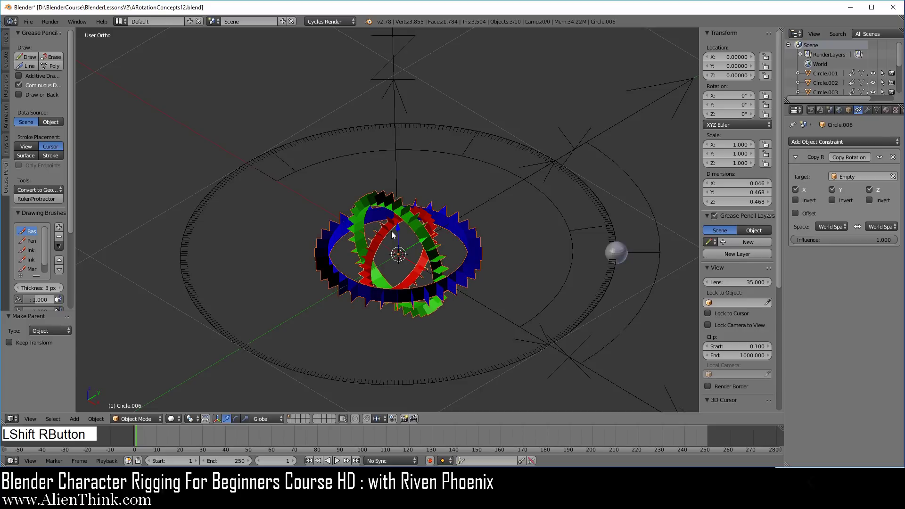
pyautogui.keyDown('shift'); pyautogui.moveTo(559, 329); pyautogui.dragTo(531, 302, button='middle'); pyautogui.keyUp('shift')
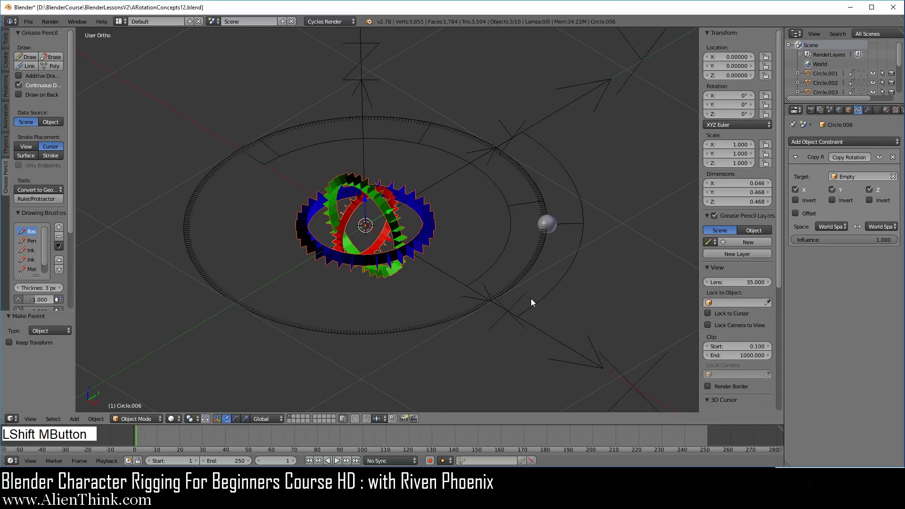
pyautogui.keyDown('shift'); pyautogui.rightClick(595, 363); pyautogui.keyUp('shift')
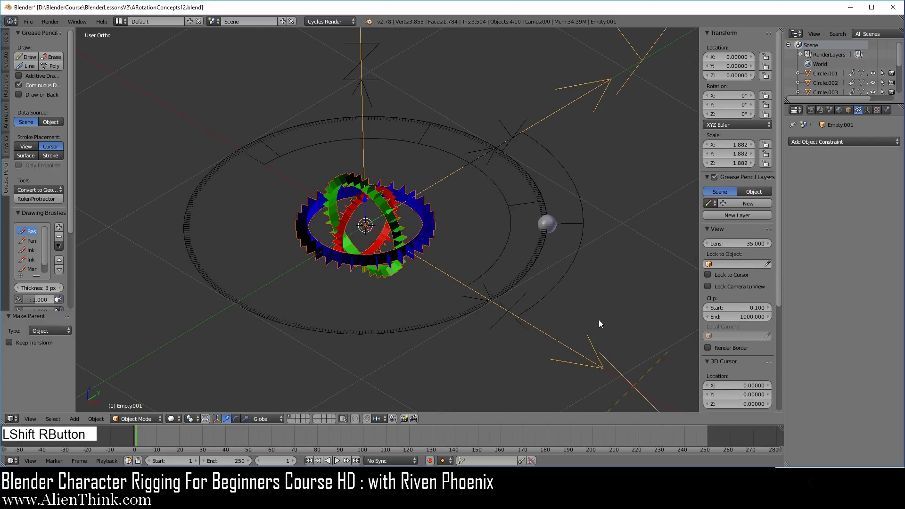
pyautogui.hotkey('ctrl', 'p')
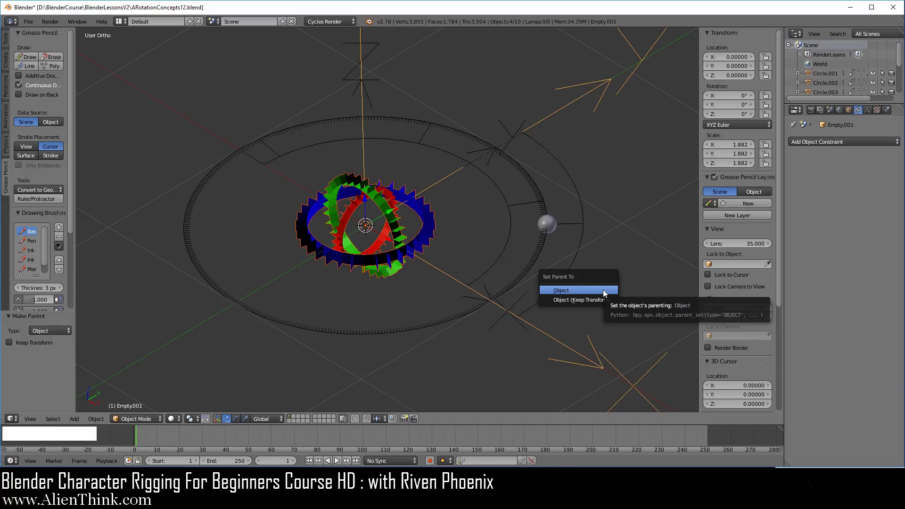
pyautogui.click(603, 289)
# Step: Test how the rings and dial follow Empty.001 with a free trackball rotation, and cancel it
pyautogui.rightClick(587, 358)
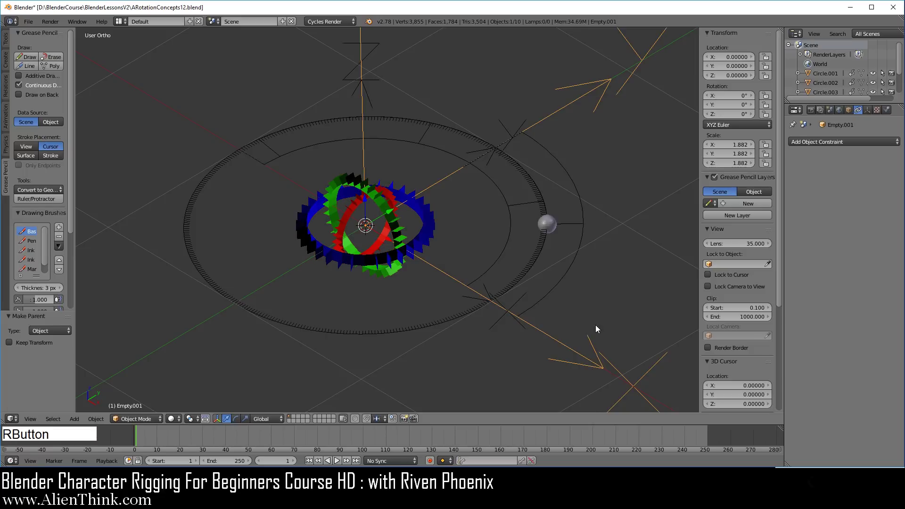
pyautogui.press('r')
pyautogui.press('r')
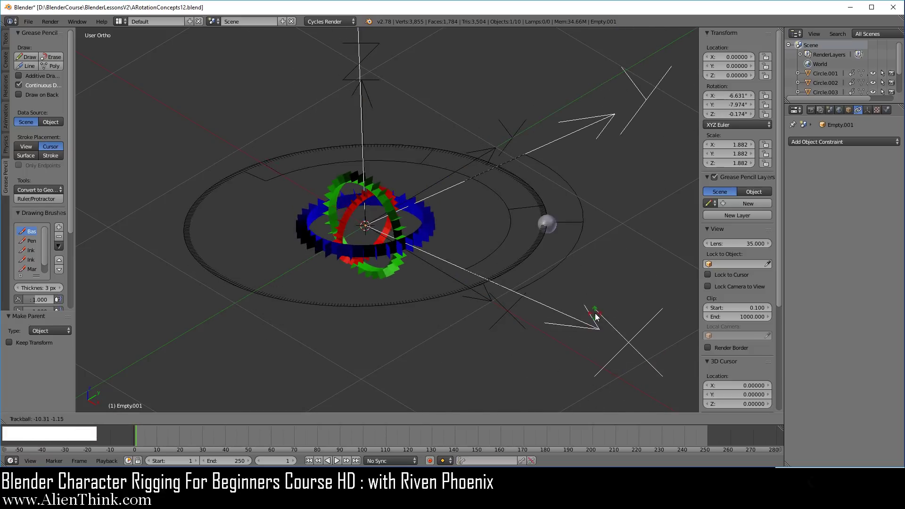
pyautogui.rightClick(594, 312)
# Step: Parent the inner Empty to the larger Empty.001 with the Object parent type
pyautogui.keyDown('shift'); pyautogui.moveTo(447, 256); pyautogui.dragTo(493, 321, button='middle'); pyautogui.keyUp('shift')
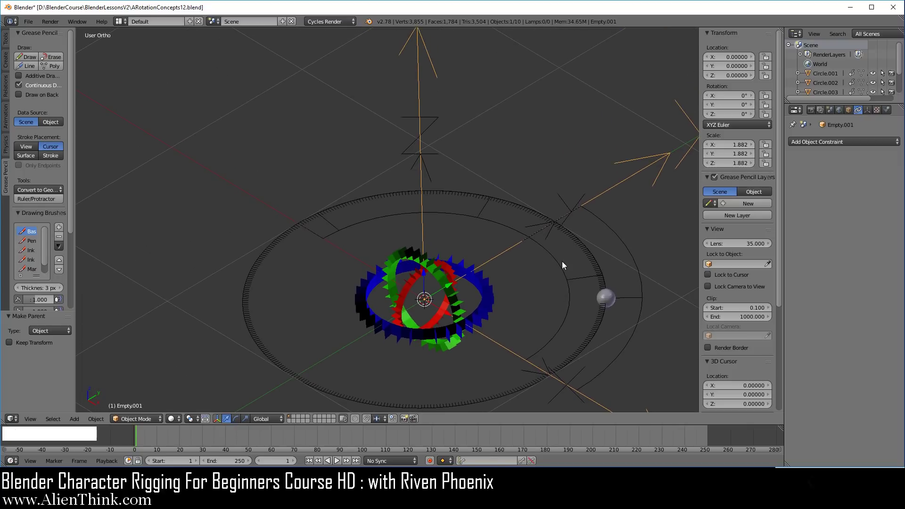
pyautogui.rightClick(437, 155)
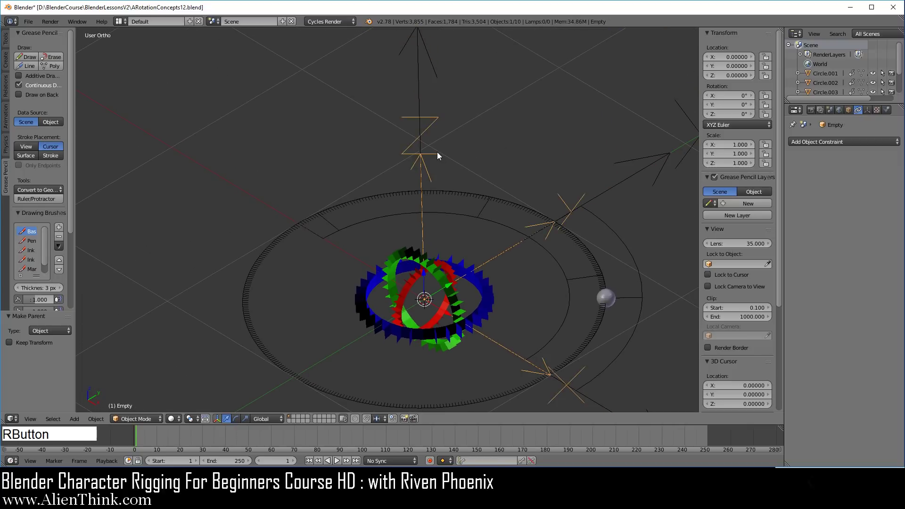
pyautogui.press('shift')
pyautogui.keyDown('shift'); pyautogui.rightClick(420, 81); pyautogui.keyUp('shift')
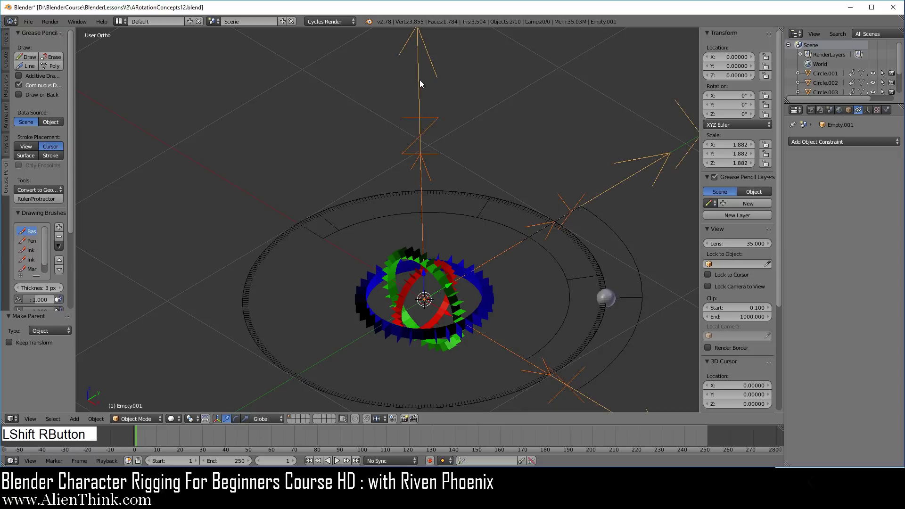
pyautogui.hotkey('ctrl', 'p')
pyautogui.click(488, 126)
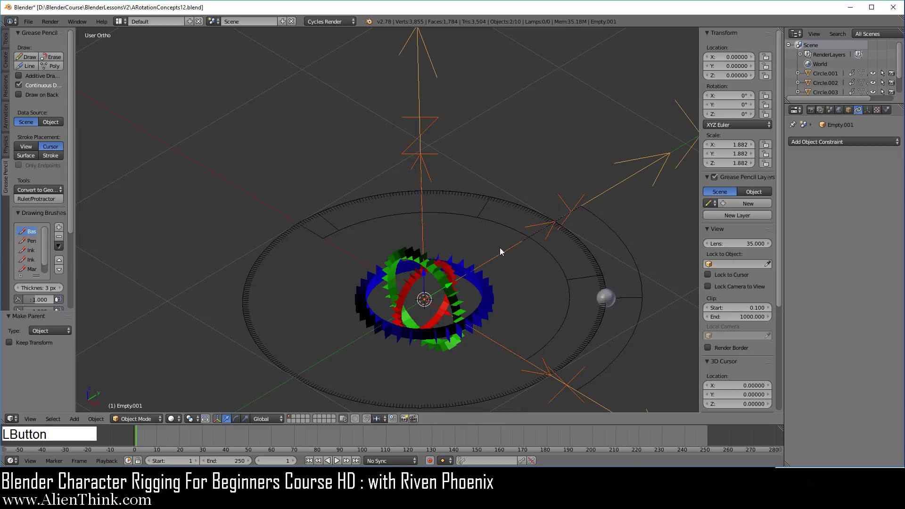
# Step: Set both the target and owner space of the blue ring's Copy Rotation constraint to Local Space
pyautogui.keyDown('shift'); pyautogui.moveTo(494, 244); pyautogui.dragTo(442, 173, button='middle'); pyautogui.keyUp('shift')
pyautogui.rightClick(442, 241)
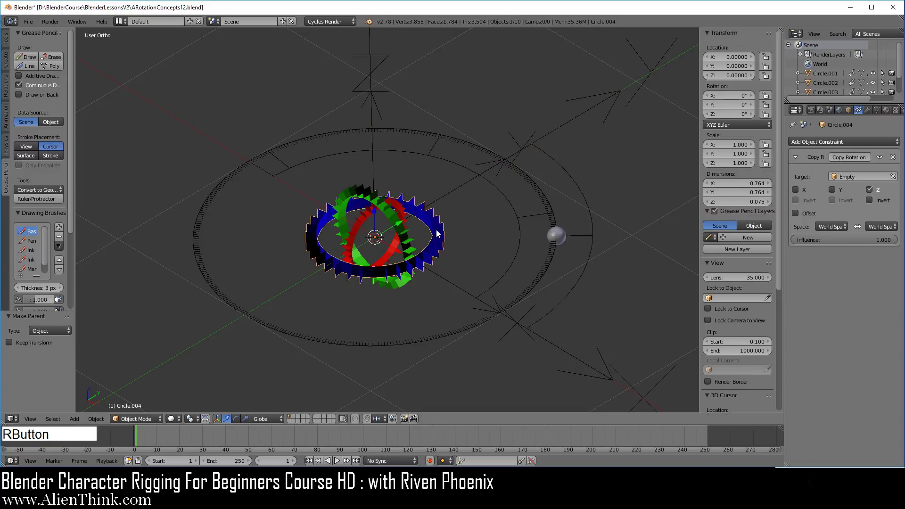
pyautogui.scroll(1, 445, 252)
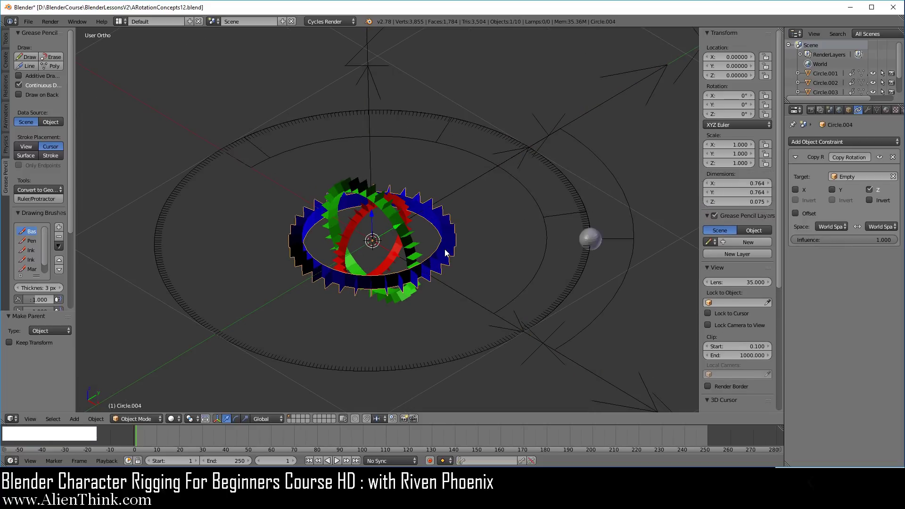
pyautogui.click(834, 225)
pyautogui.click(831, 207)
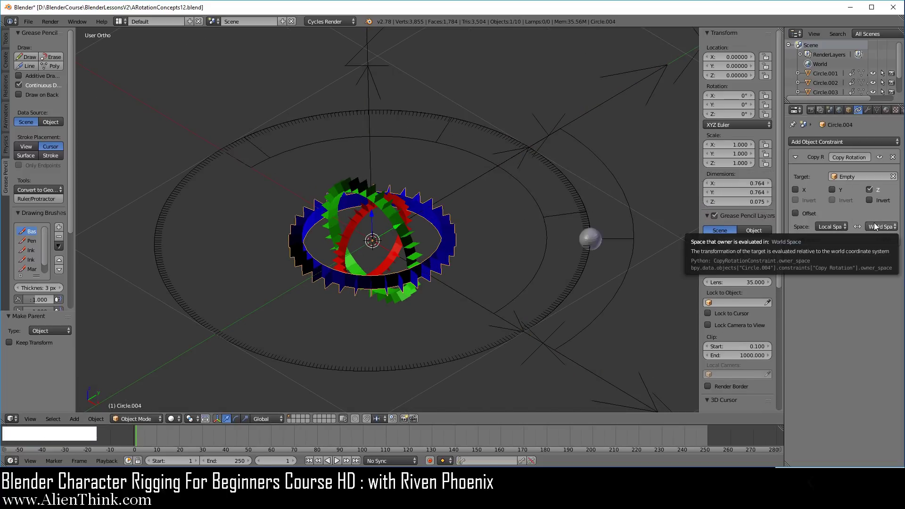
pyautogui.click(873, 226)
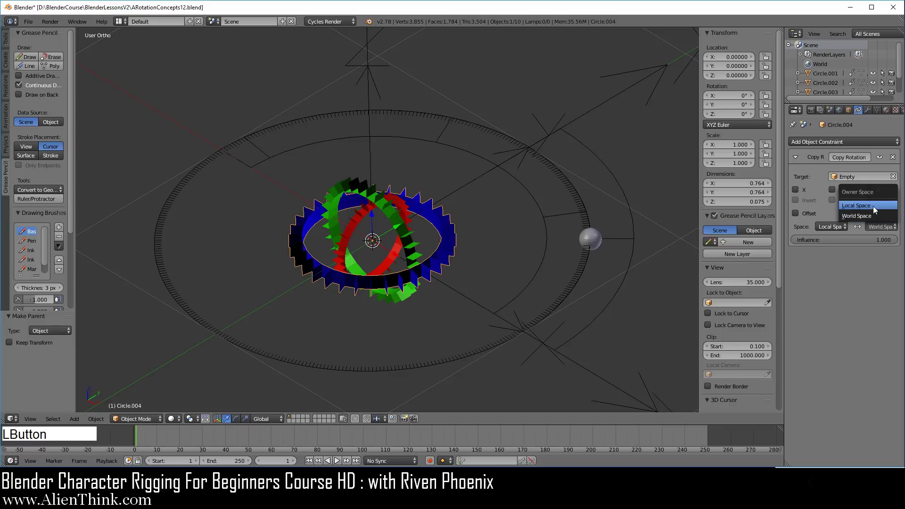
# Step: Set the green ring's Copy Rotation constraint to Local Space for both target and owner
pyautogui.rightClick(413, 252)
pyautogui.click(832, 227)
pyautogui.click(826, 207)
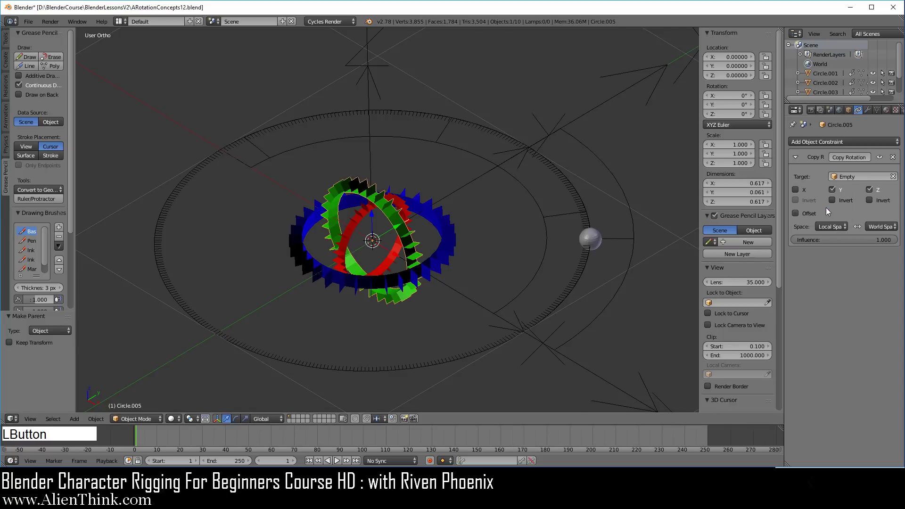
pyautogui.click(881, 227)
pyautogui.click(864, 205)
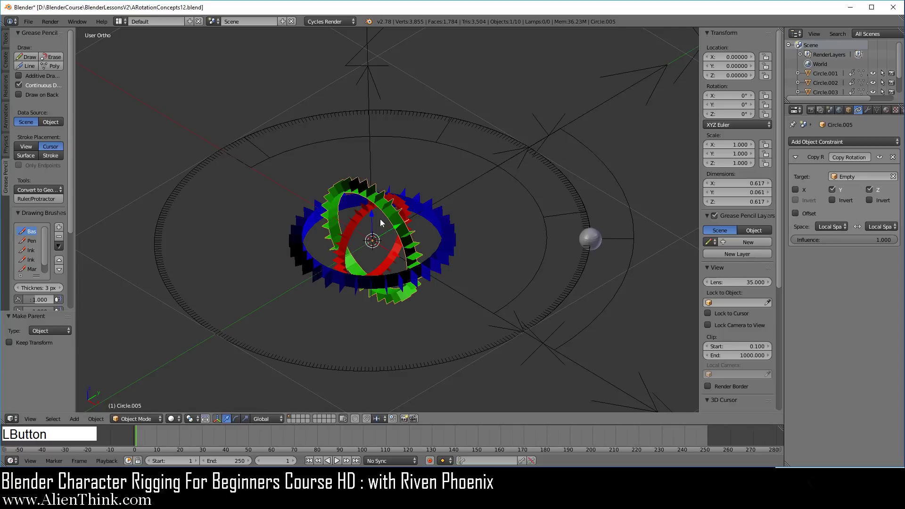
# Step: Switch the red ring's Copy Rotation constraint to Local Space for both target and owner
pyautogui.rightClick(361, 218)
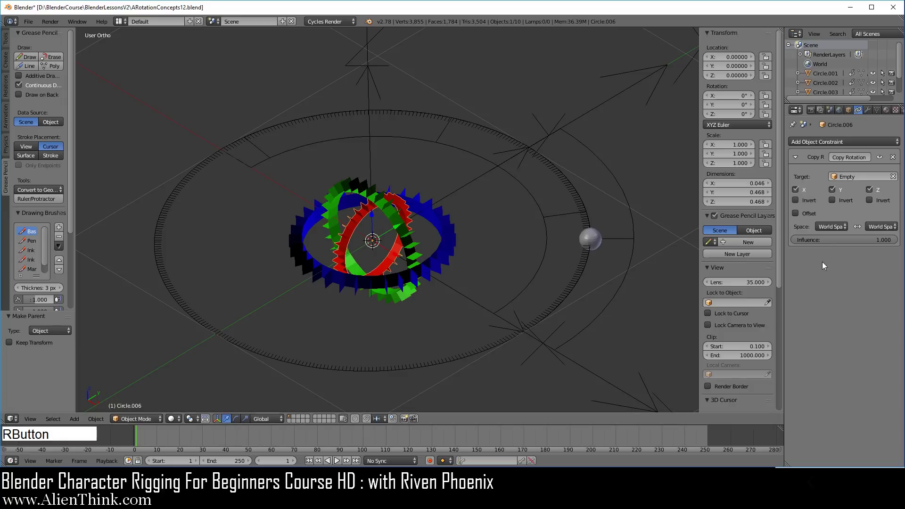
pyautogui.click(828, 227)
pyautogui.click(827, 205)
pyautogui.click(879, 226)
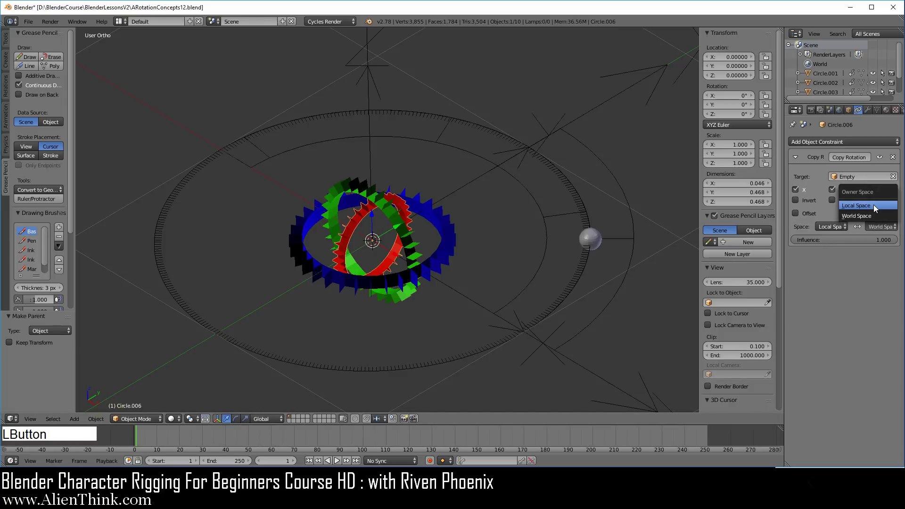
pyautogui.click(872, 204)
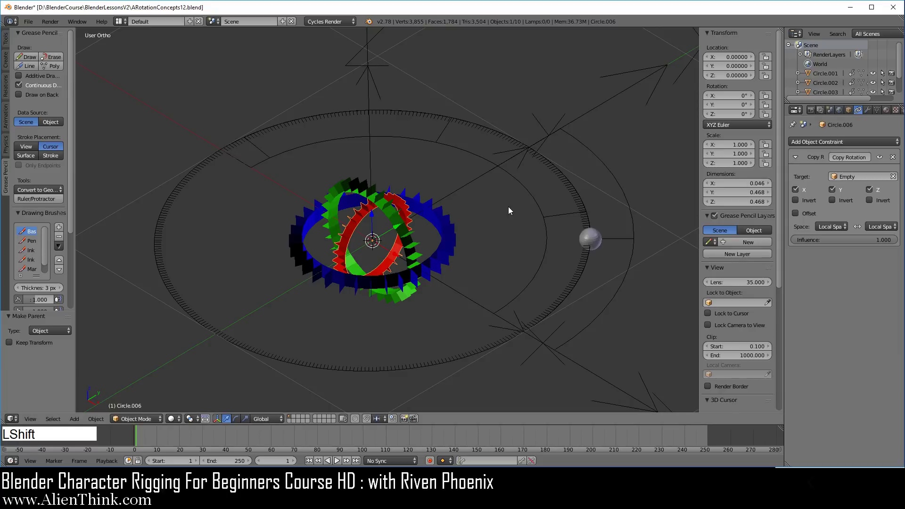
# Step: Rotate the inner Empty freely with trackball rotation to about X 25°, Y -22°, Z -42°, spreading out the coloured wedges
pyautogui.keyDown('shift'); pyautogui.moveTo(508, 206); pyautogui.dragTo(522, 233, button='middle'); pyautogui.keyUp('shift')
pyautogui.rightClick(394, 103)
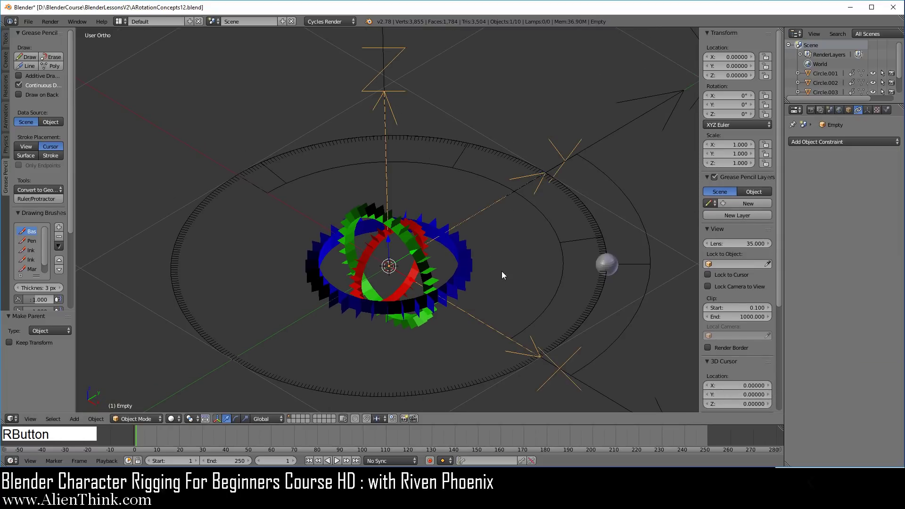
pyautogui.press('r')
pyautogui.press('r')
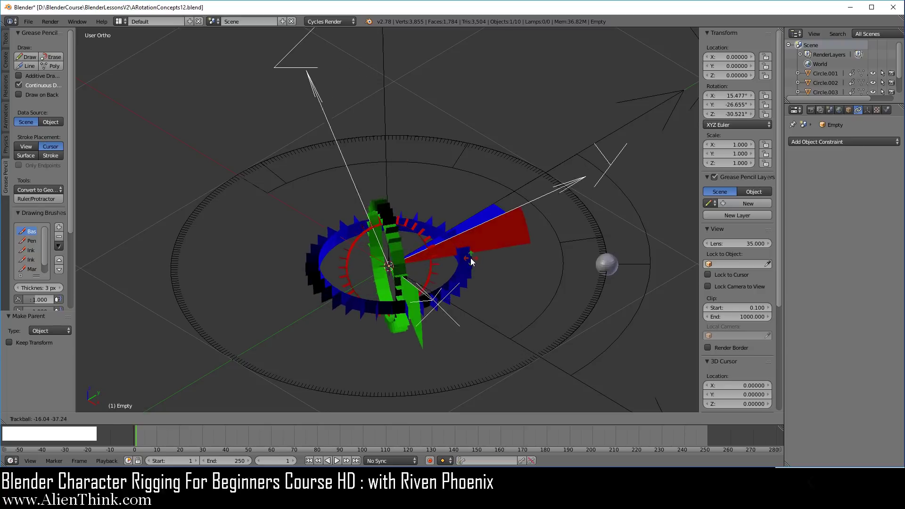
pyautogui.click(464, 264)
# Step: Parent the blue, red and green wedges to the large graduated dial using the Object parent type
pyautogui.moveTo(506, 372); pyautogui.dragTo(382, 313, button='middle')
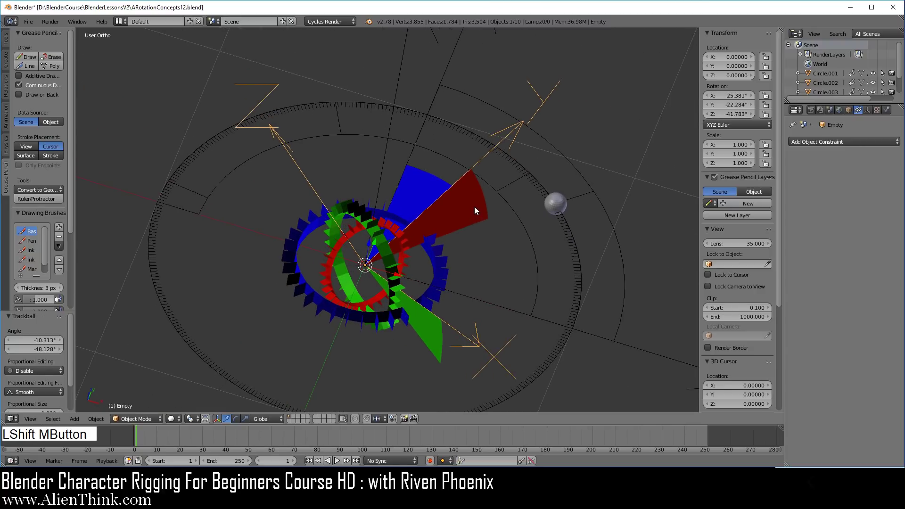
pyautogui.moveTo(474, 206); pyautogui.dragTo(448, 252, button='middle')
pyautogui.rightClick(435, 187)
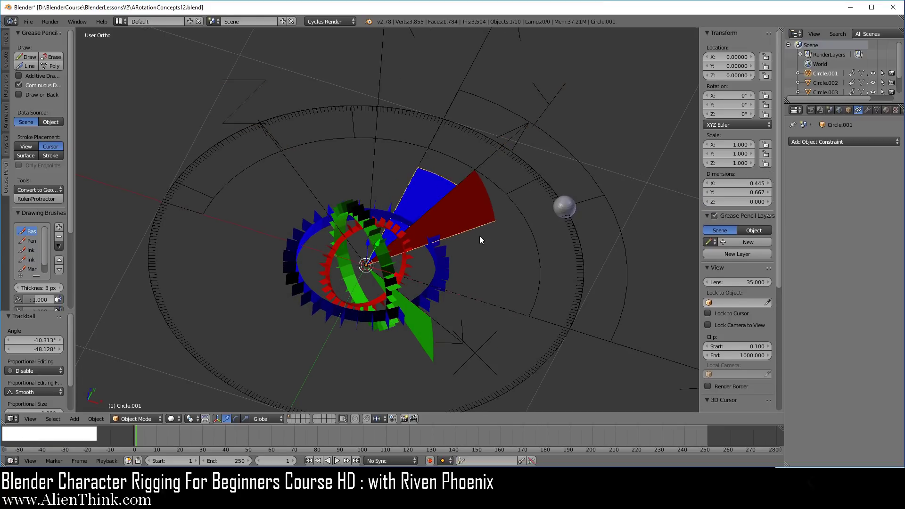
pyautogui.press('shift')
pyautogui.keyDown('shift'); pyautogui.rightClick(473, 213); pyautogui.keyUp('shift')
pyautogui.keyDown('shift'); pyautogui.rightClick(428, 335); pyautogui.keyUp('shift')
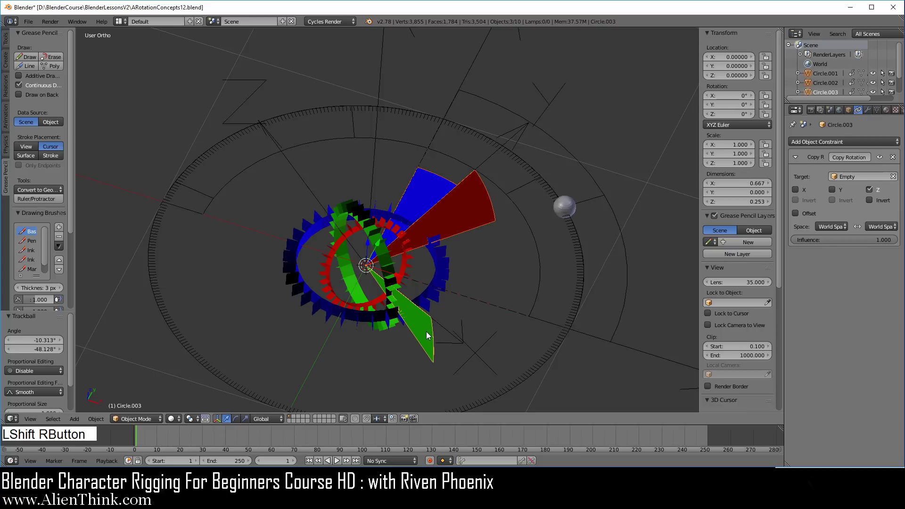
pyautogui.keyDown('shift'); pyautogui.rightClick(547, 355); pyautogui.keyUp('shift')
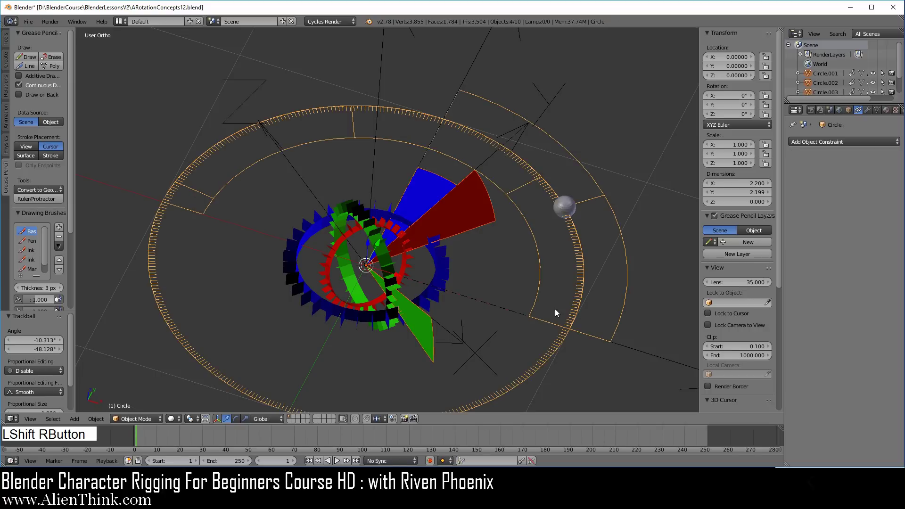
pyautogui.hotkey('ctrl', 'p')
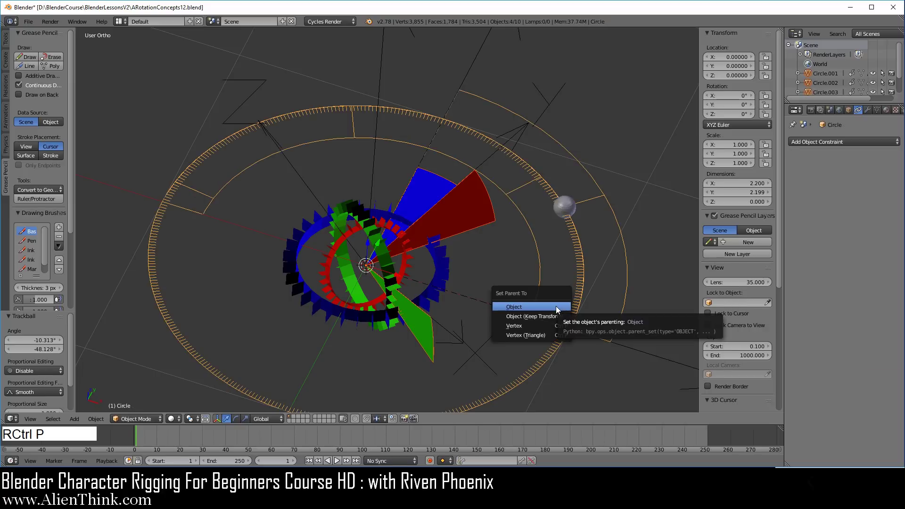
pyautogui.press('Up')
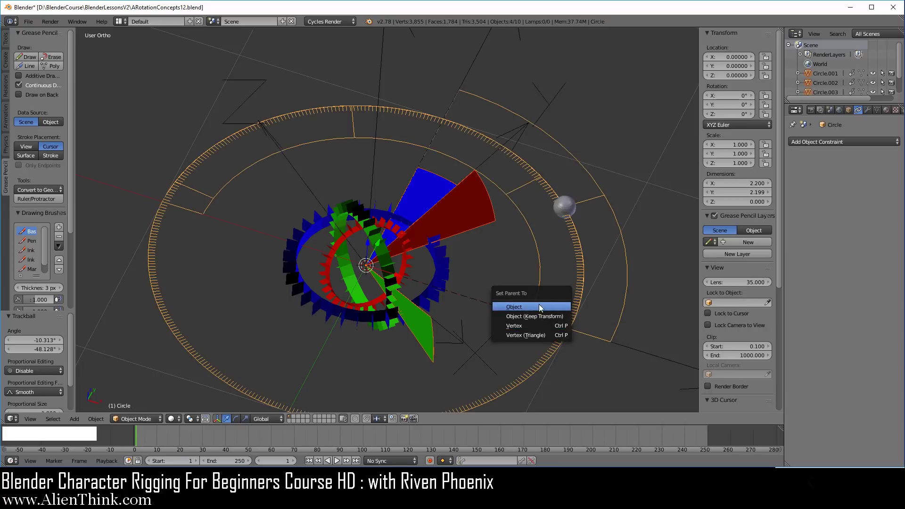
pyautogui.click(541, 307)
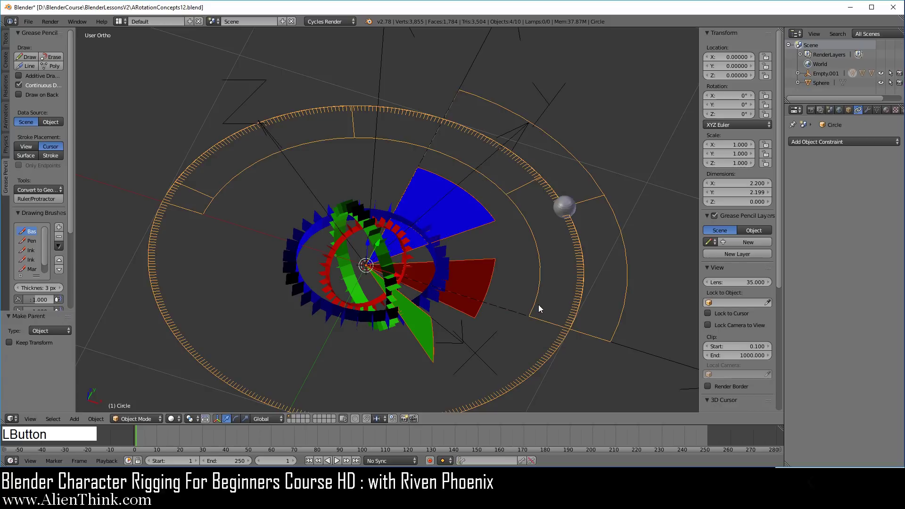
# Step: Set the green wedge's Copy Rotation constraint to Local Space for both target and owner
pyautogui.rightClick(422, 342)
pyautogui.click(830, 227)
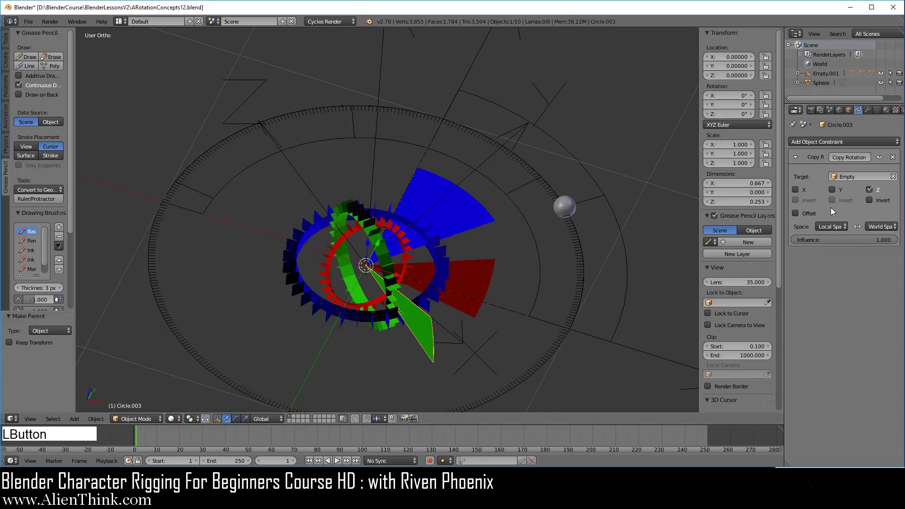
pyautogui.click(880, 227)
pyautogui.click(878, 213)
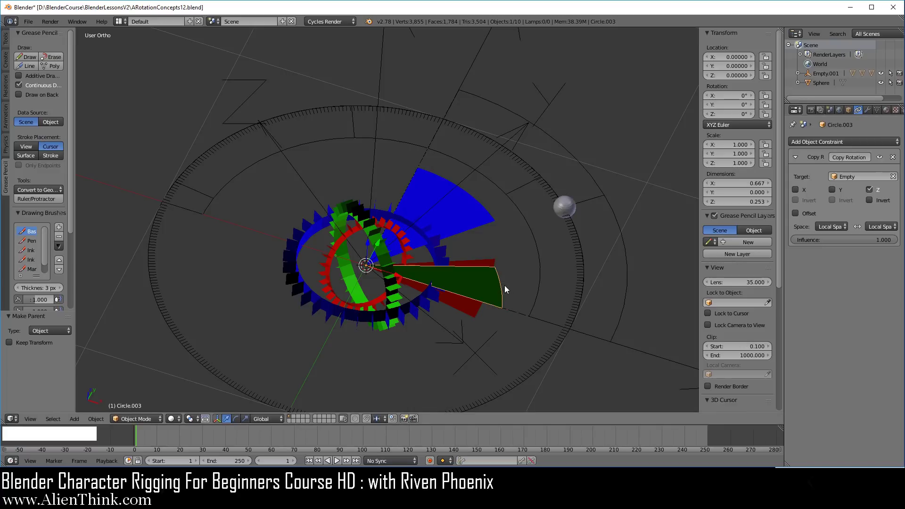
# Step: Switch both target and owner space of the red wedge's Copy Rotation constraint to Local Space
pyautogui.rightClick(472, 312)
pyautogui.click(830, 226)
pyautogui.click(834, 212)
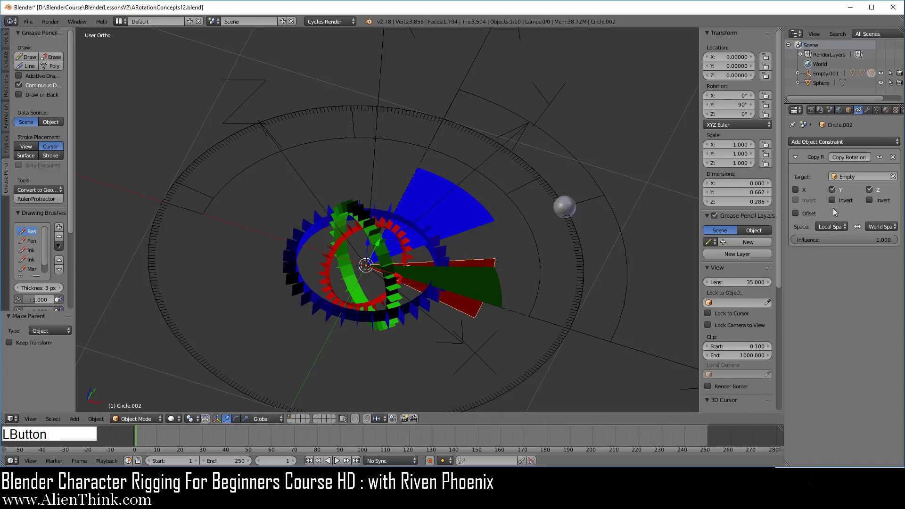
pyautogui.click(880, 227)
pyautogui.click(873, 212)
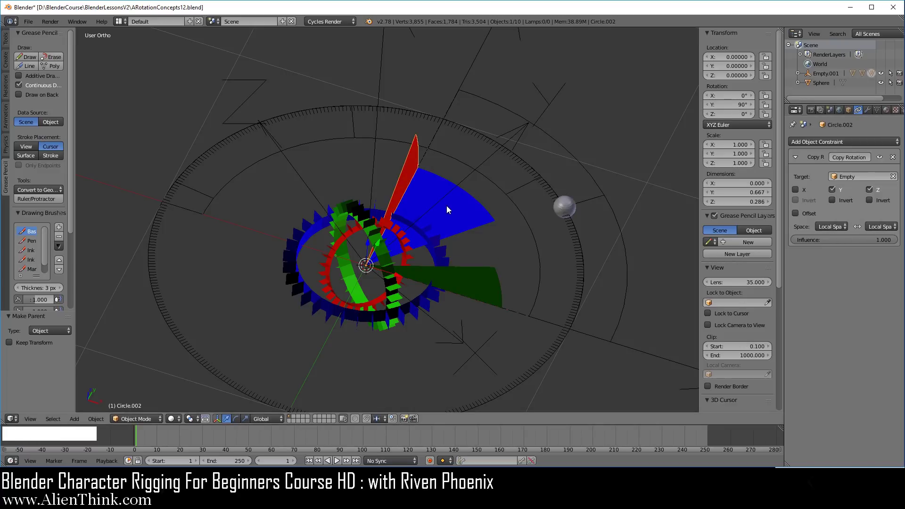
# Step: Select the blue wedge, split the 3D view horizontally and turn the upper area into a Graph Editor in Drivers mode
pyautogui.rightClick(474, 214)
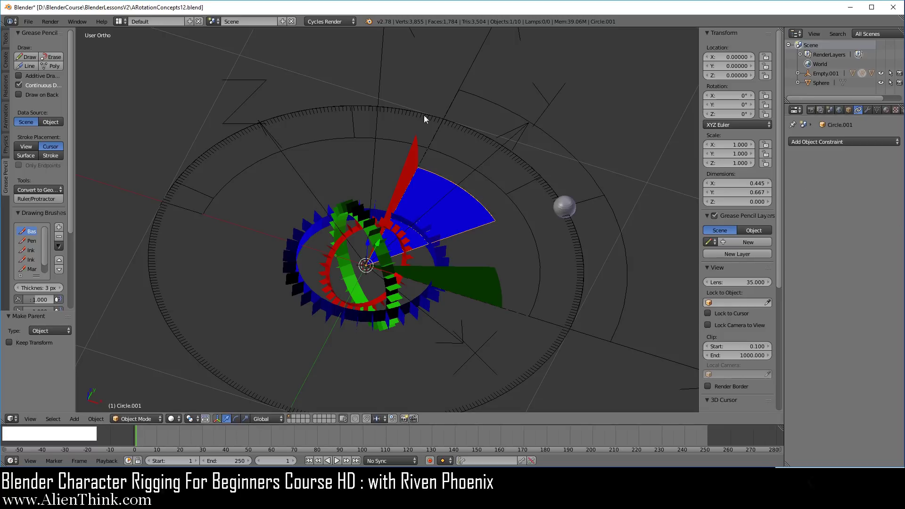
pyautogui.moveTo(396, 340); pyautogui.dragTo(359, 314, button='middle')
pyautogui.moveTo(405, 260); pyautogui.dragTo(404, 259, button='middle')
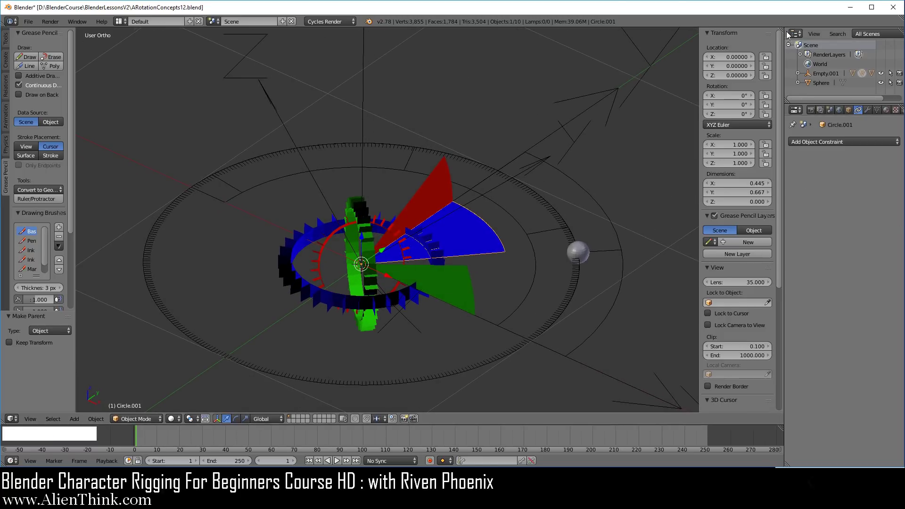
pyautogui.moveTo(783, 28); pyautogui.dragTo(777, 137)
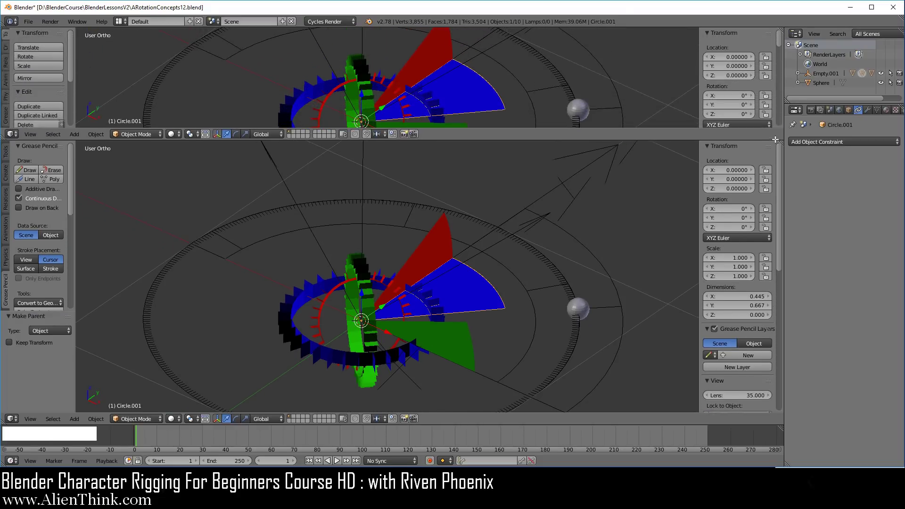
pyautogui.click(11, 138)
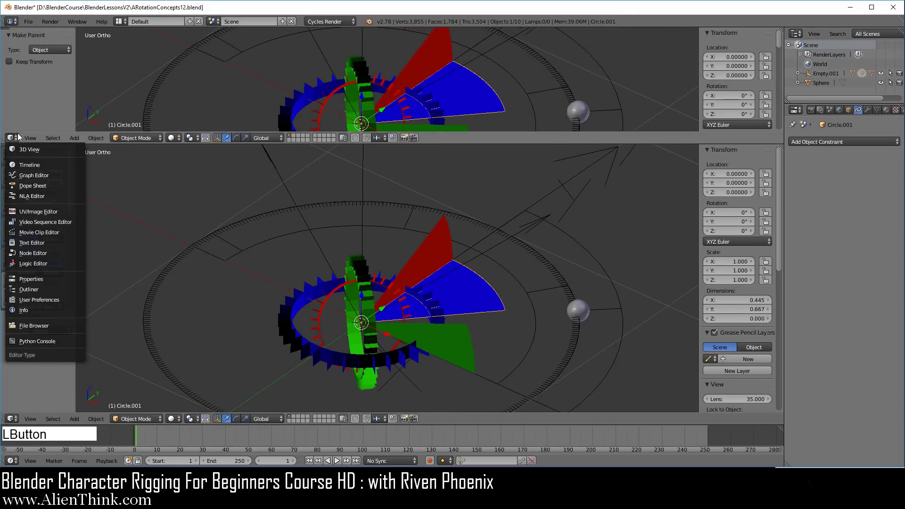
pyautogui.click(28, 173)
pyautogui.click(155, 138)
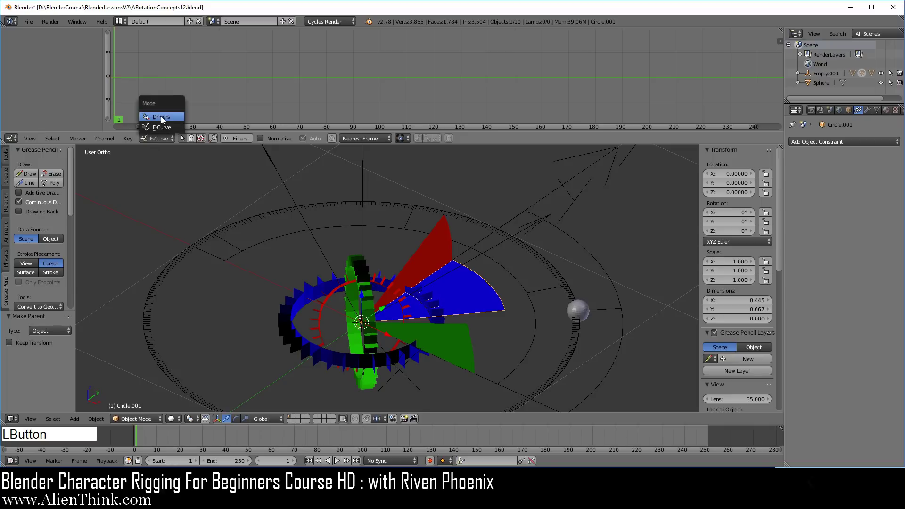
pyautogui.click(161, 117)
# Step: Set the Z Rotation variable of the blue wedge's Angle (Screw) driver to Local Space
pyautogui.click(39, 55)
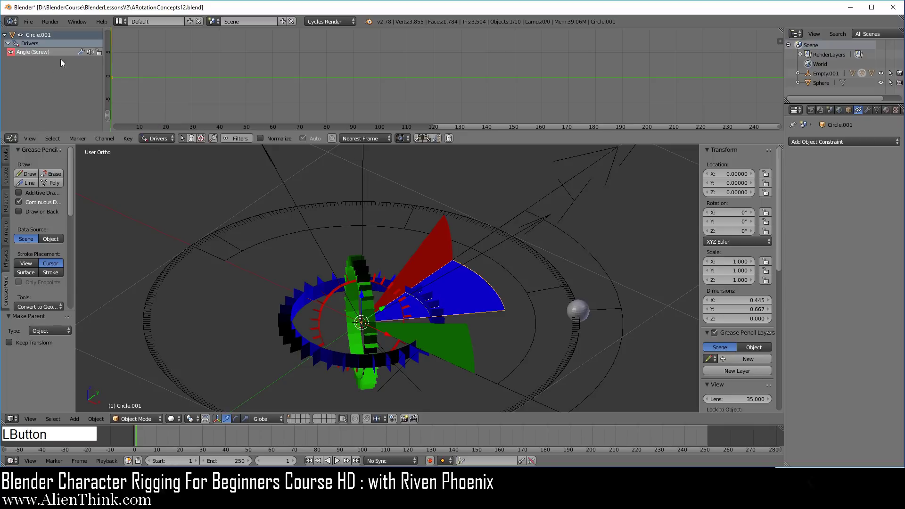
pyautogui.click(779, 41)
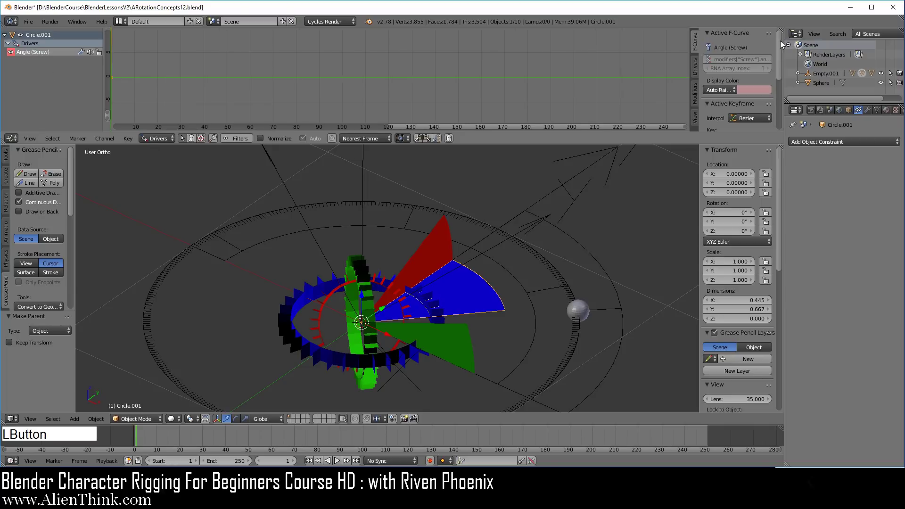
pyautogui.click(695, 68)
pyautogui.moveTo(689, 71); pyautogui.dragTo(617, 71)
pyautogui.scroll(-4, 723, 106)
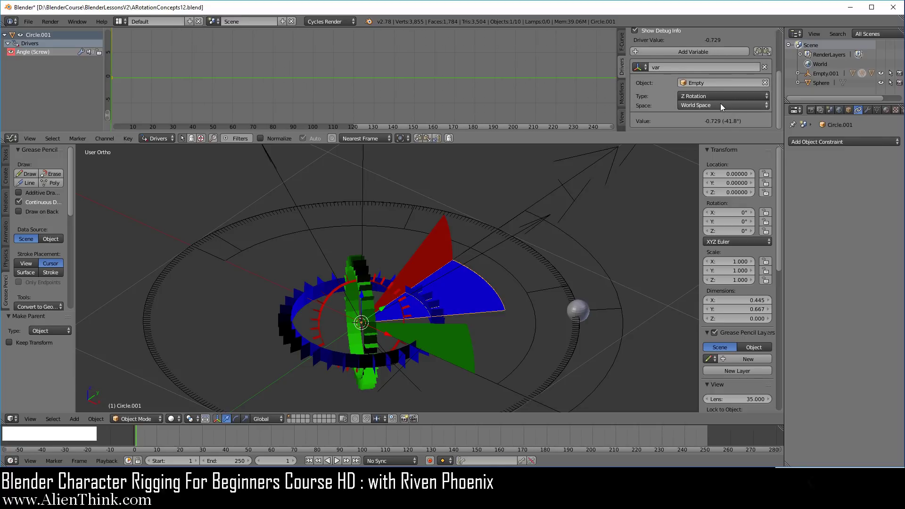
pyautogui.click(720, 103)
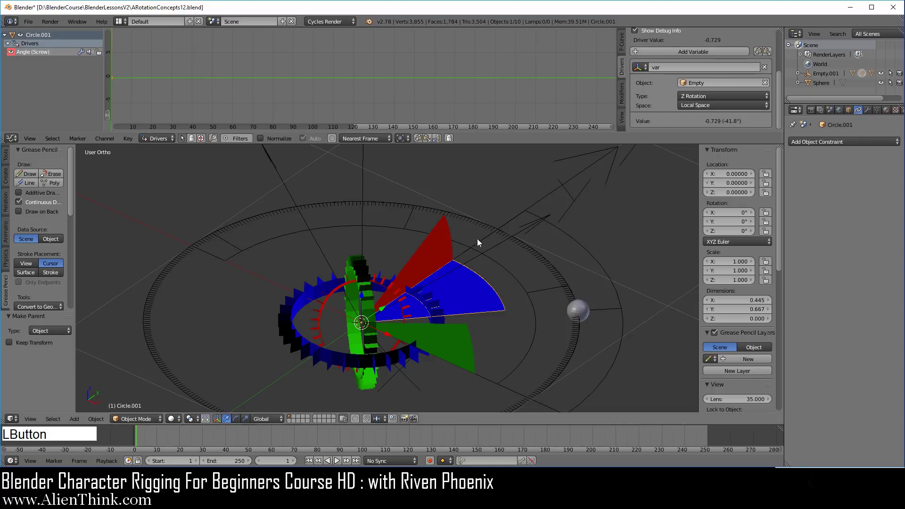
# Step: Set the rotation variables of the red and green wedges' Angle (Screw) drivers to Local Space
pyautogui.rightClick(426, 242)
pyautogui.click(707, 106)
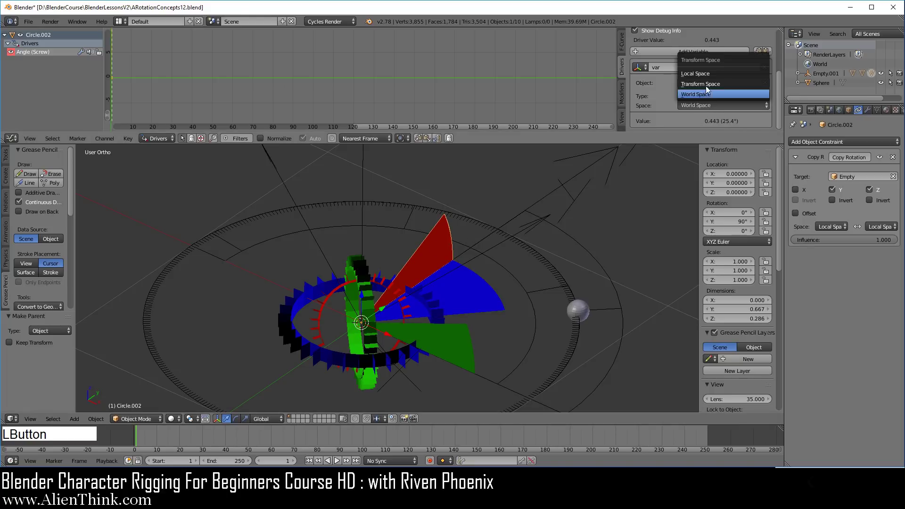
pyautogui.click(709, 73)
pyautogui.rightClick(460, 337)
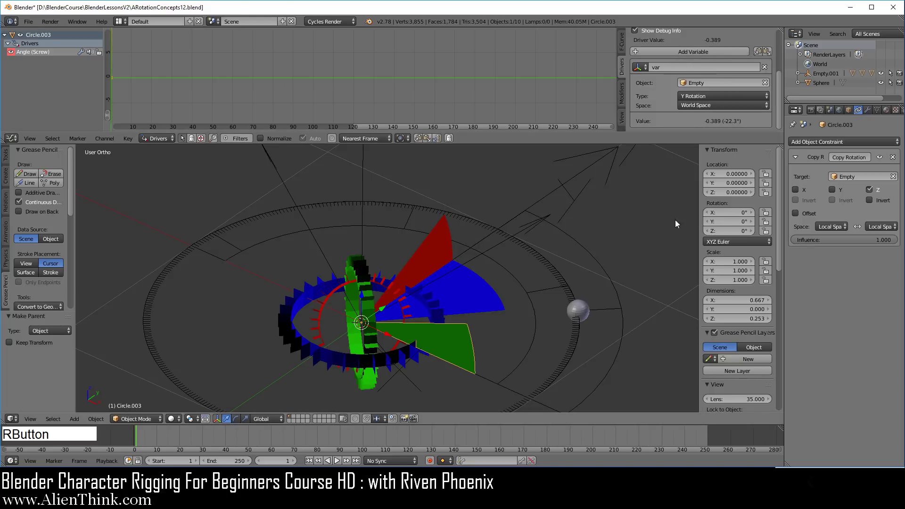
pyautogui.click(706, 106)
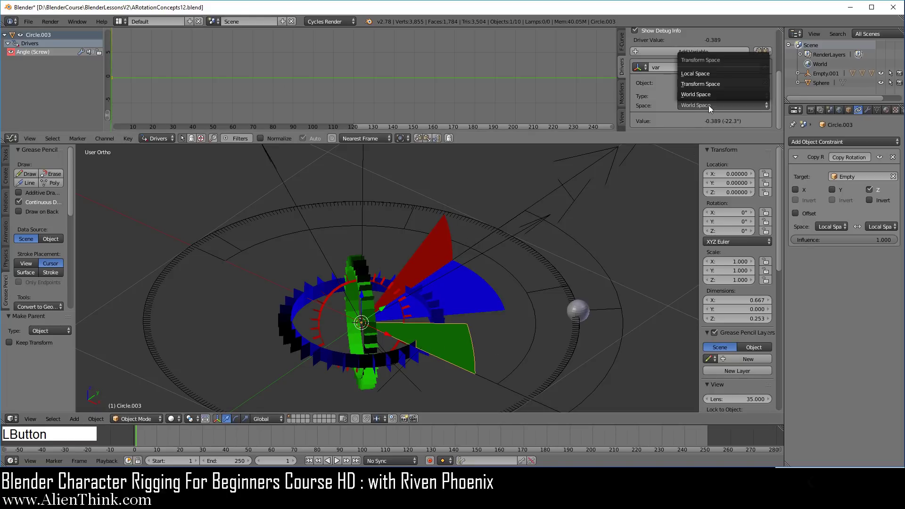
pyautogui.click(708, 72)
# Step: Clear the inner Empty's rotation and rotate it freely with trackball rotation to about X 17°, Y -28°, Z -38°
pyautogui.scroll(-1, 521, 276)
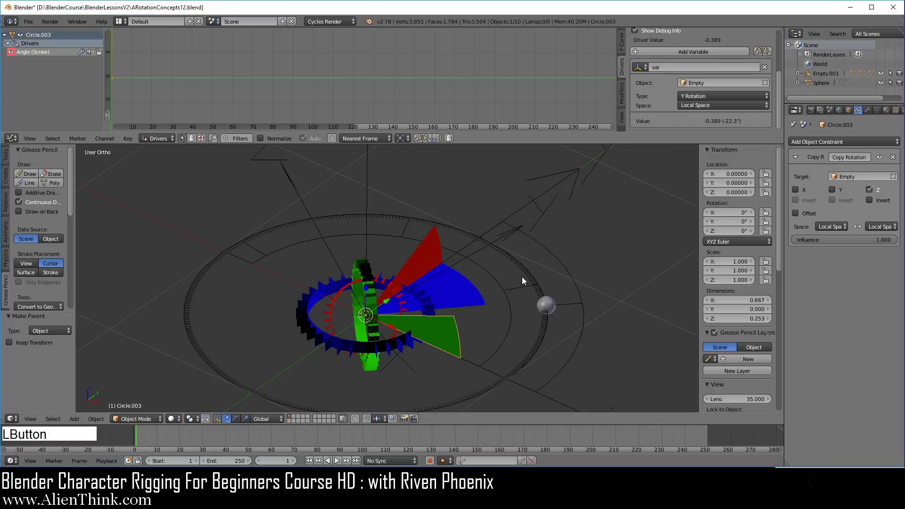
pyautogui.rightClick(322, 236)
pyautogui.hotkey('alt', 'r')
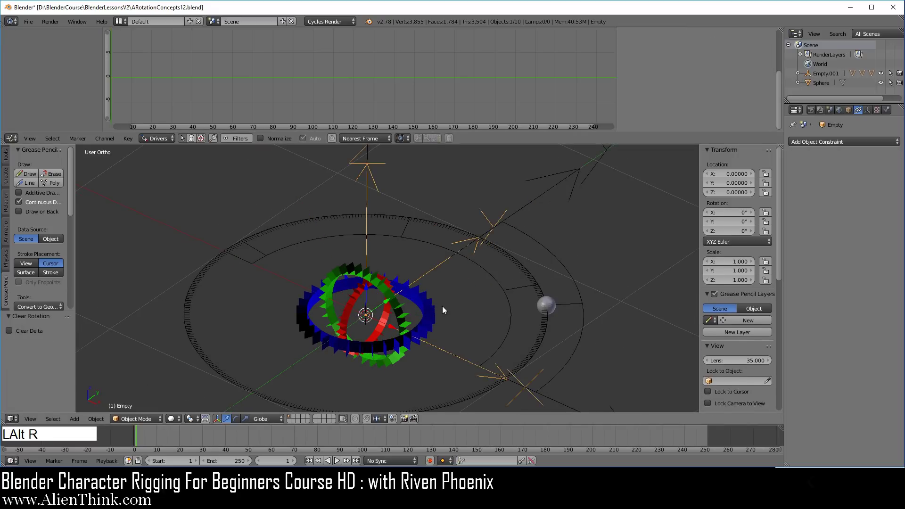
pyautogui.press('r')
pyautogui.press('r')
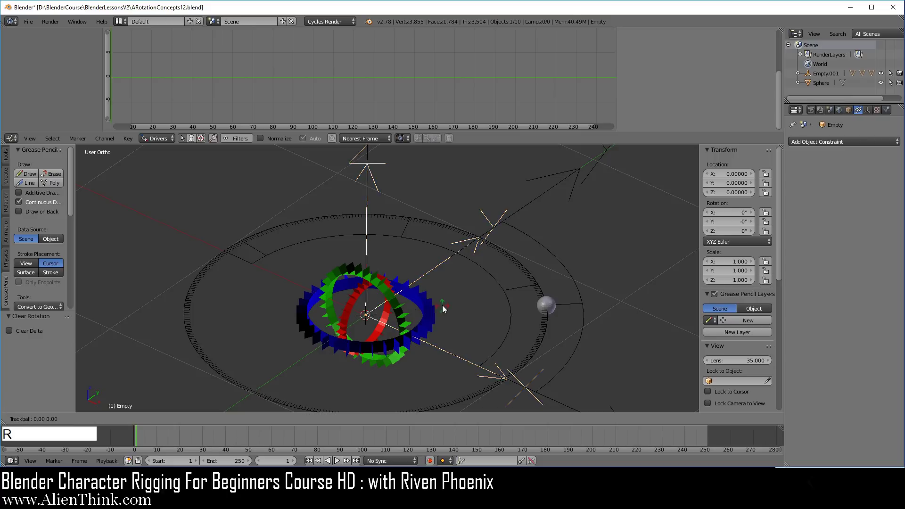
pyautogui.click(408, 295)
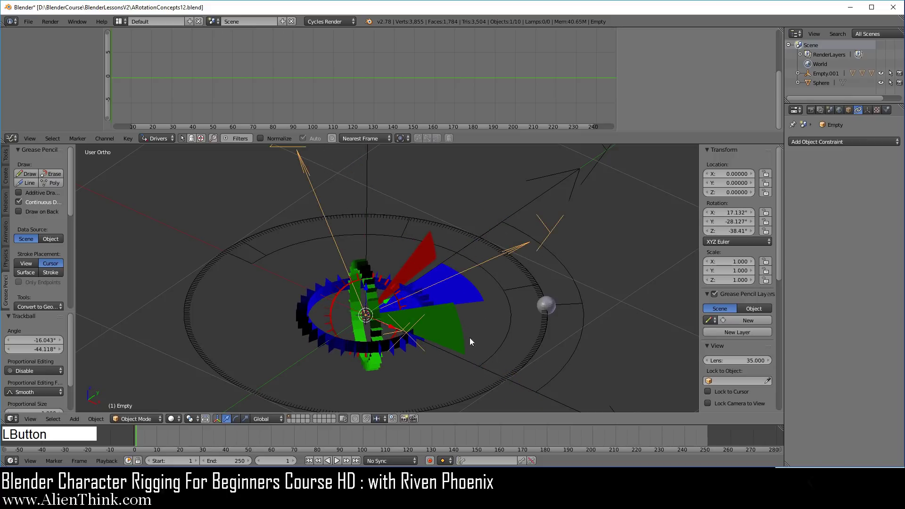
# Step: Reapply the Object parent type in the red wedge's relations to the dial
pyautogui.moveTo(470, 337); pyautogui.dragTo(439, 295, button='middle')
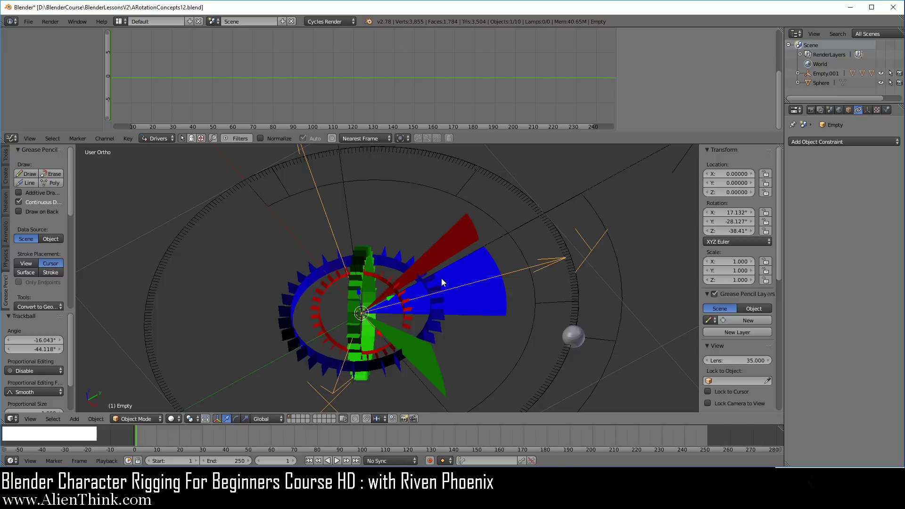
pyautogui.rightClick(465, 235)
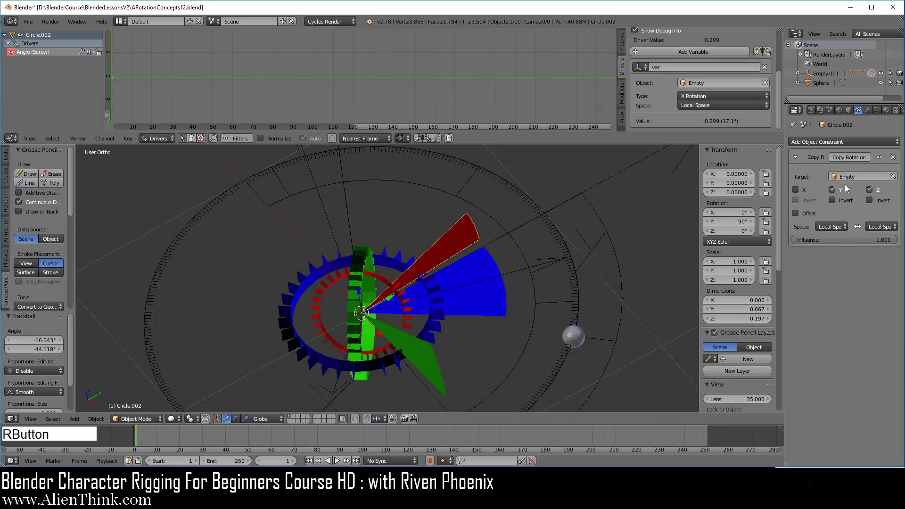
pyautogui.click(848, 111)
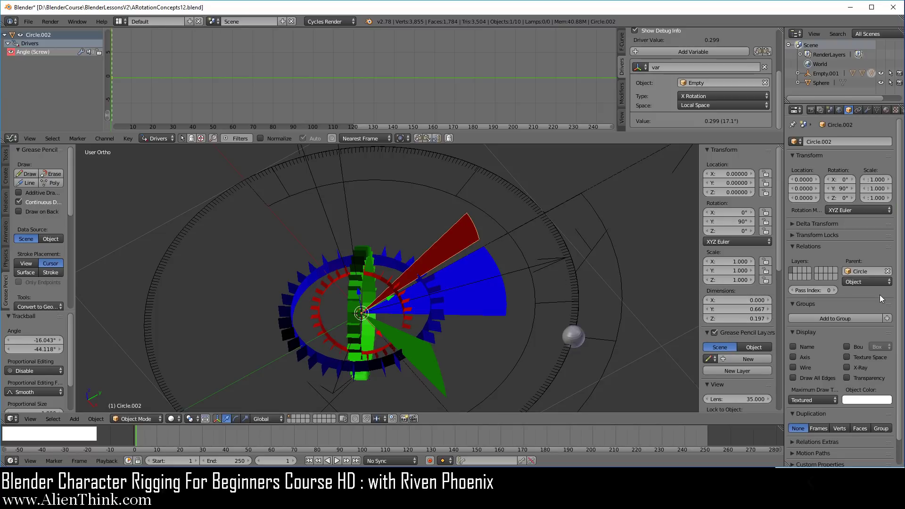
pyautogui.click(874, 280)
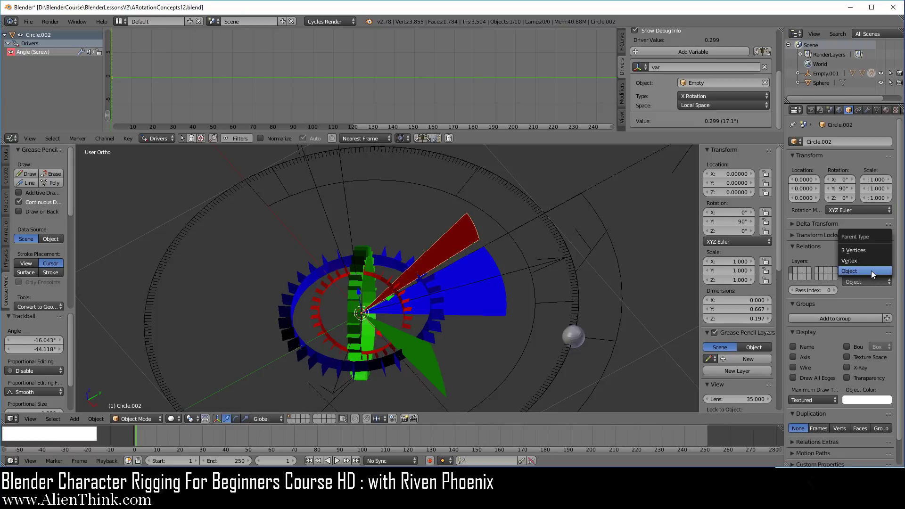
pyautogui.click(870, 271)
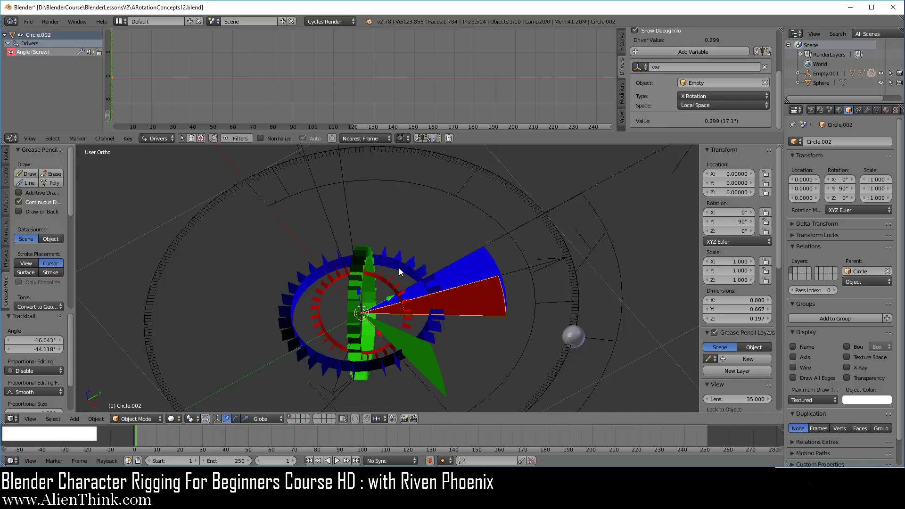
# Step: Reapply the Object parent type for the blue and green wedges, and select the inner Empty
pyautogui.rightClick(469, 264)
pyautogui.click(866, 281)
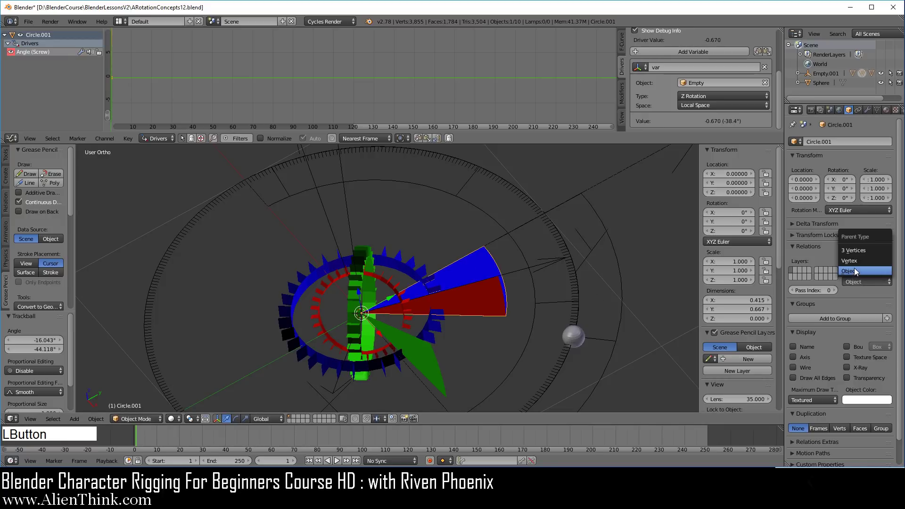
pyautogui.click(870, 271)
pyautogui.rightClick(426, 366)
pyautogui.click(866, 281)
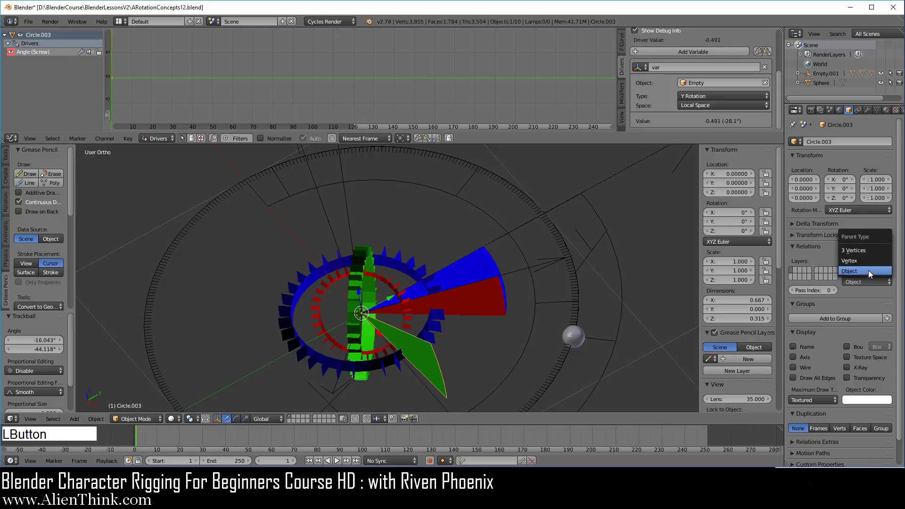
pyautogui.click(870, 271)
pyautogui.rightClick(331, 221)
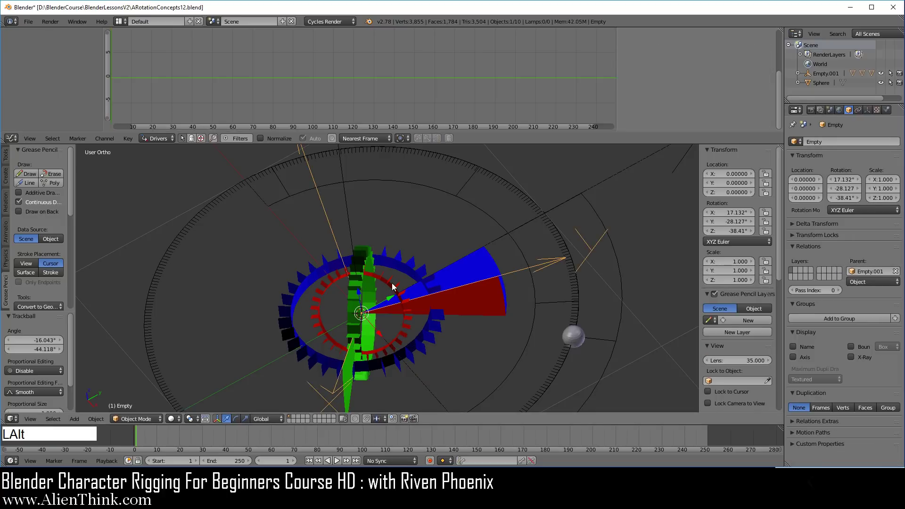
# Step: Clear the inner Empty's rotation and enlarge the 3D view upward to cover the driver graph editor
pyautogui.hotkey('alt', 'r')
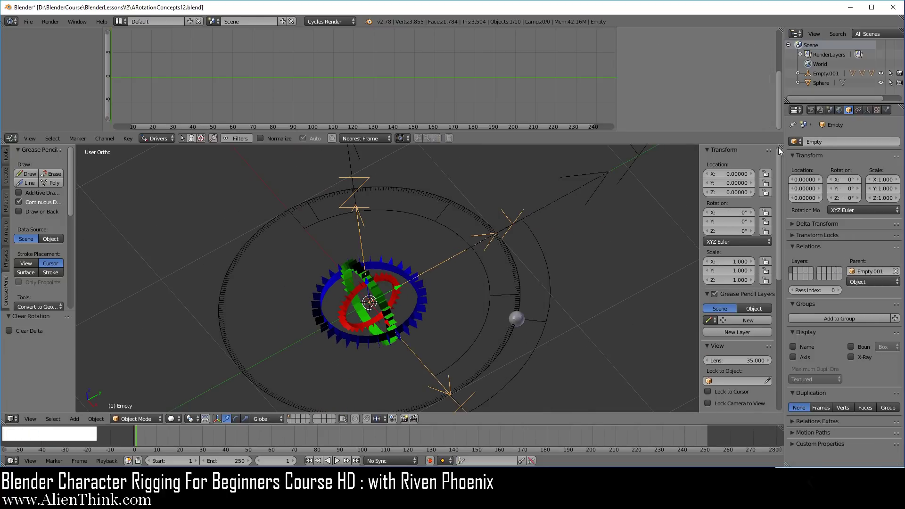
pyautogui.moveTo(781, 134); pyautogui.dragTo(777, 109)
pyautogui.moveTo(431, 193)
pyautogui.mouseDown(button='middle')
pyautogui.moveTo(422, 185)
pyautogui.moveTo(434, 204)
pyautogui.mouseUp(button='middle')
pyautogui.scroll(2, 434, 201)
# Step: Rotate the inner Empty freely with trackball rotation to about X 19°, Y -14°, Z -28°
pyautogui.press('r')
pyautogui.press('r')
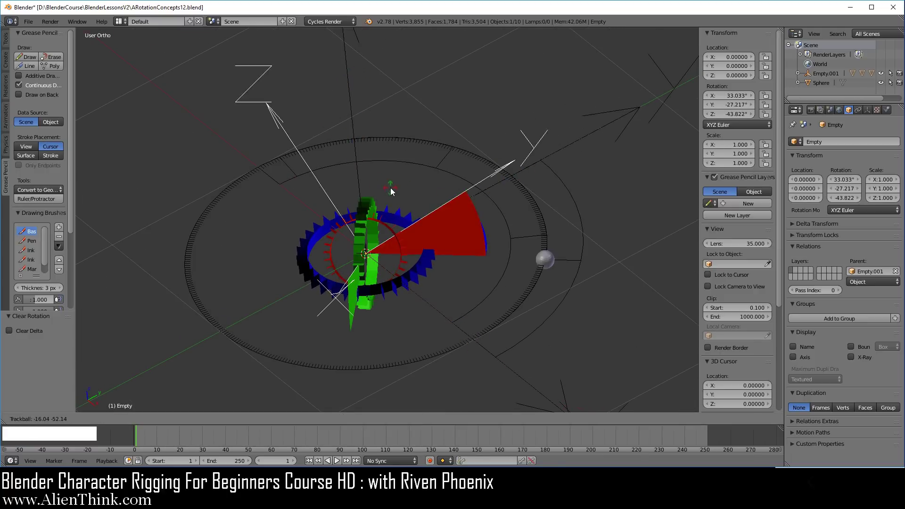
pyautogui.click(405, 197)
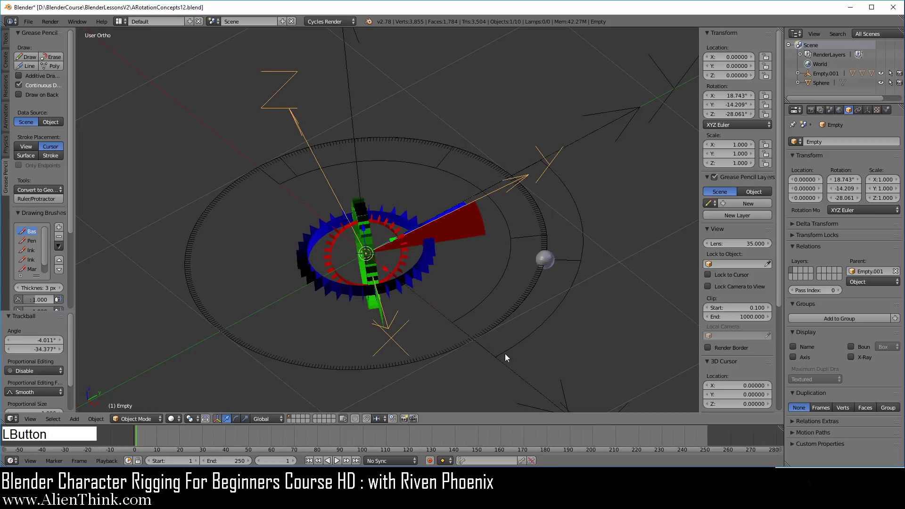
# Step: Select the outer Empty.001 and try a free trackball rotation of the whole rig, then cancel it
pyautogui.rightClick(527, 379)
pyautogui.press('r')
pyautogui.press('r')
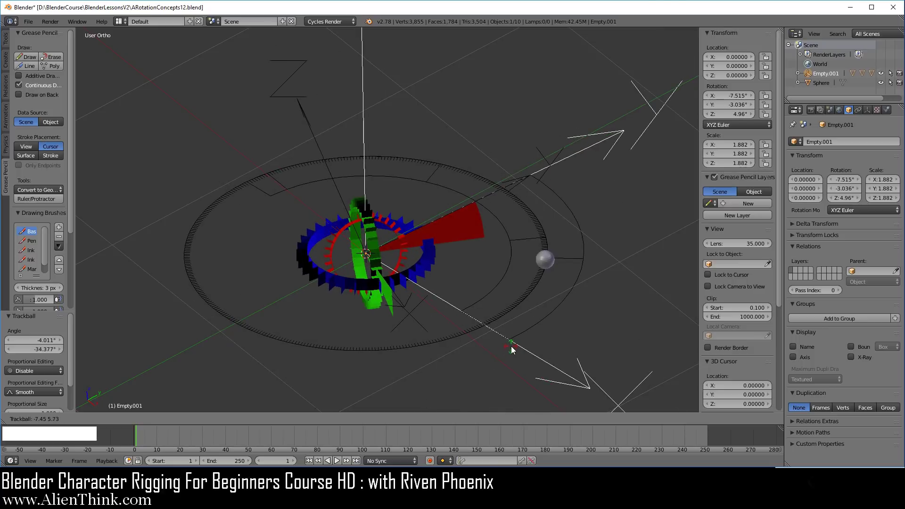
pyautogui.rightClick(511, 349)
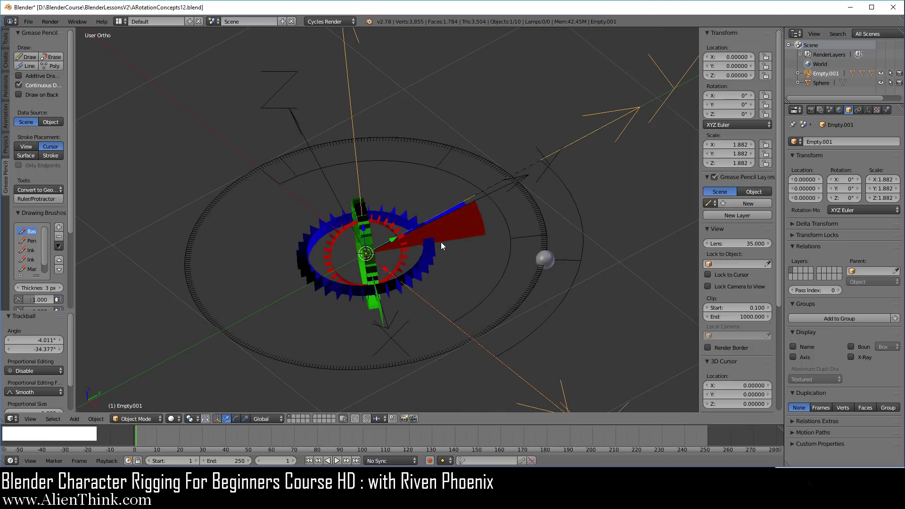
# Step: Start saving the rotation rig scene as a new blend file in the BlenderLessonsV2 folder
pyautogui.scroll(1, 440, 242)
pyautogui.moveTo(440, 241)
pyautogui.keyDown('shift'); pyautogui.mouseDown(button='middle')
pyautogui.moveTo(448, 249)
pyautogui.moveTo(441, 247)
pyautogui.mouseUp(button='middle'); pyautogui.keyUp('shift')
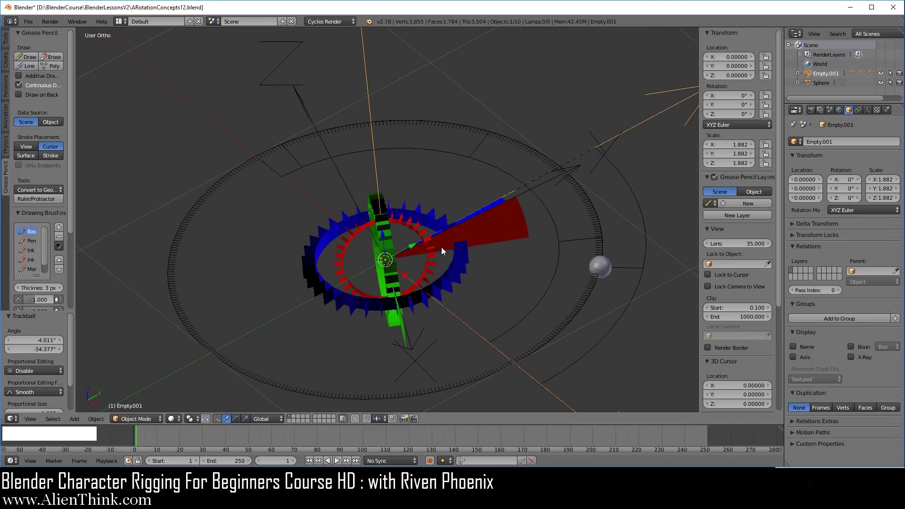
pyautogui.moveTo(230, 153); pyautogui.dragTo(175, 116, button='middle')
pyautogui.click(29, 22)
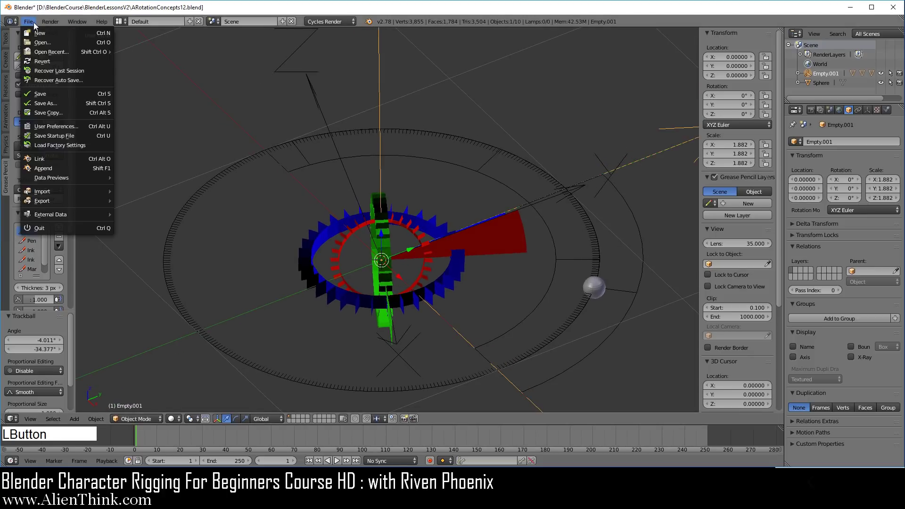
pyautogui.click(63, 103)
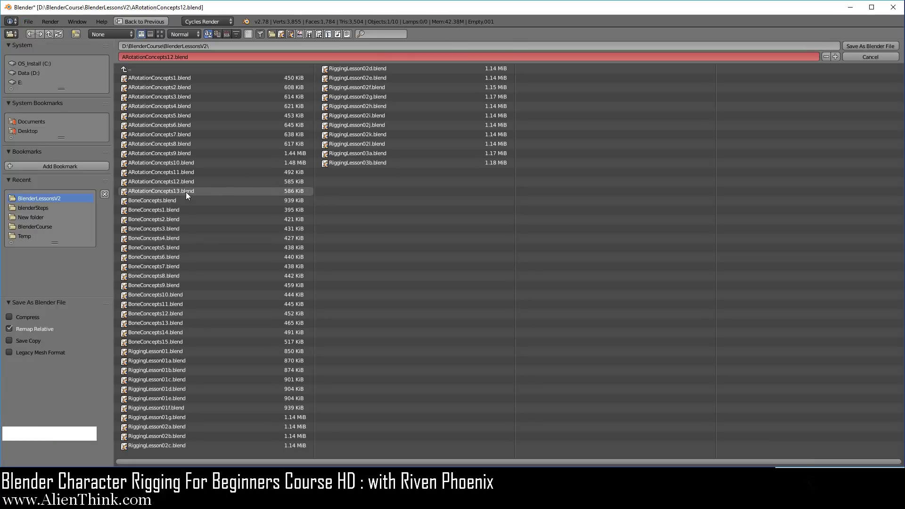